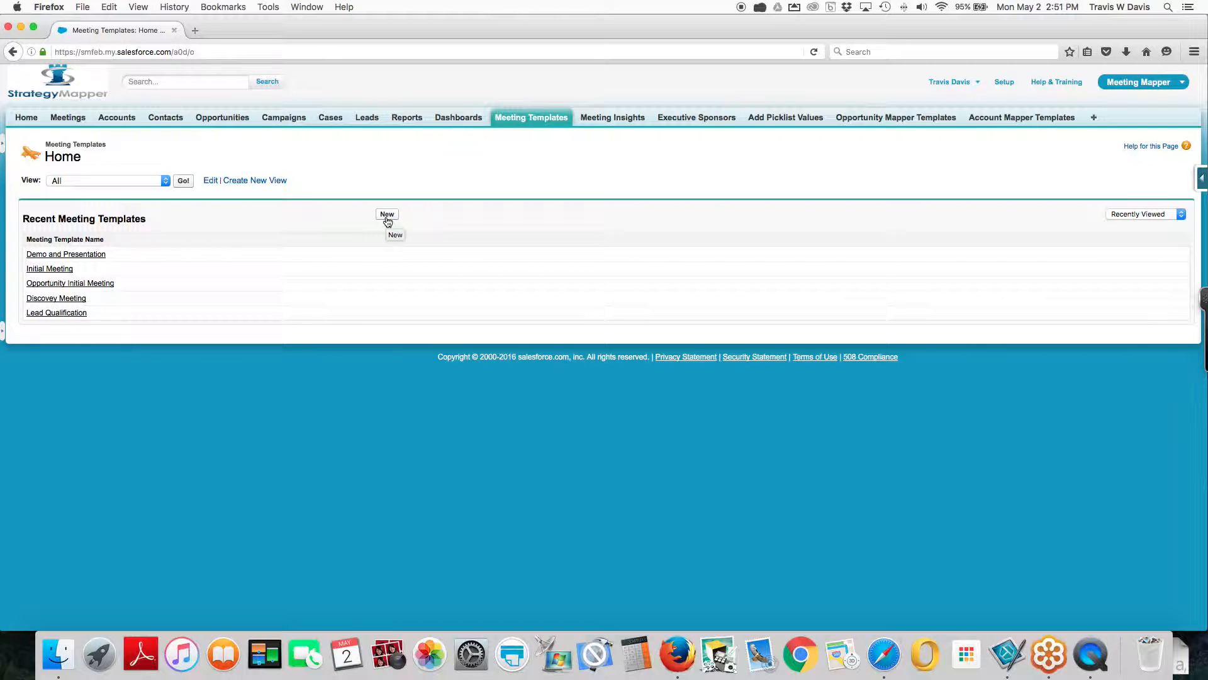
Create a new meeting template and name it Discovery Meeting - Strategy Mapper
click(387, 214)
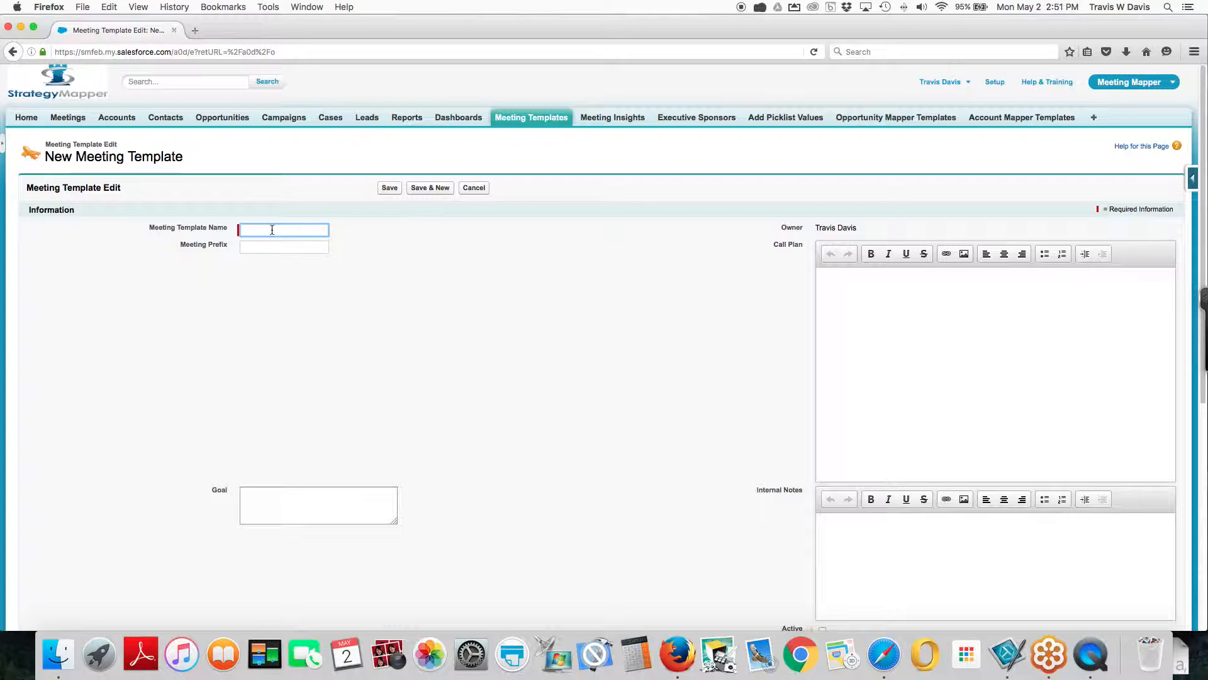
text(D)
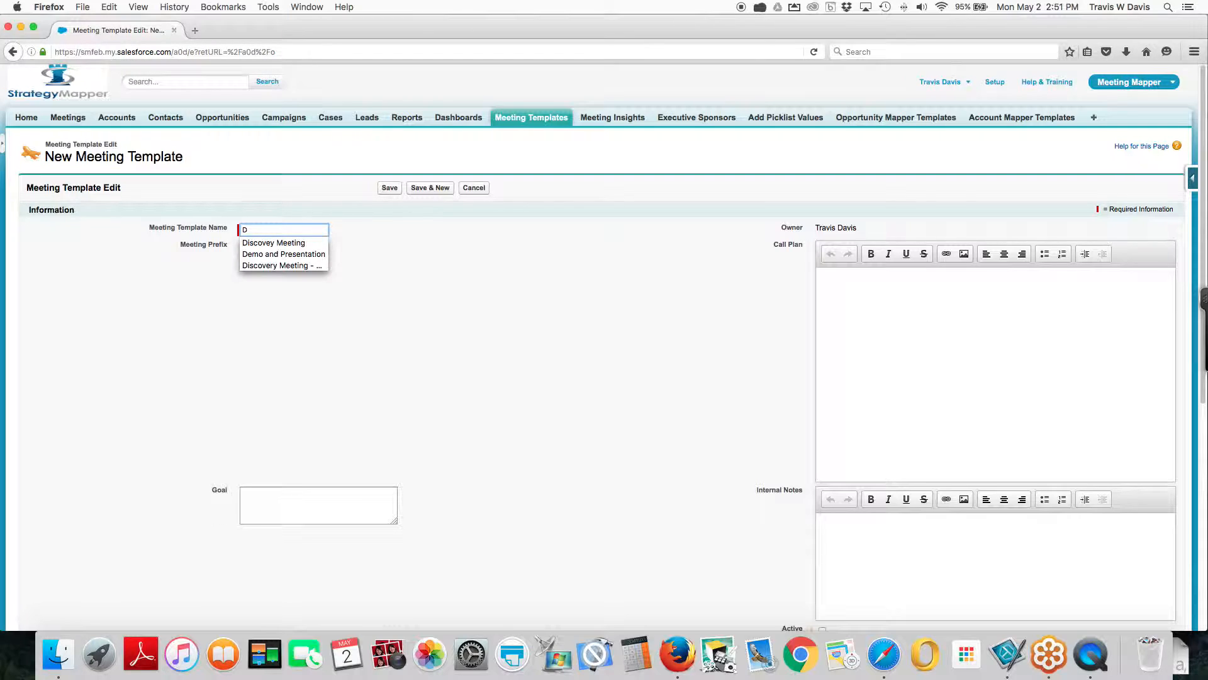
click(269, 264)
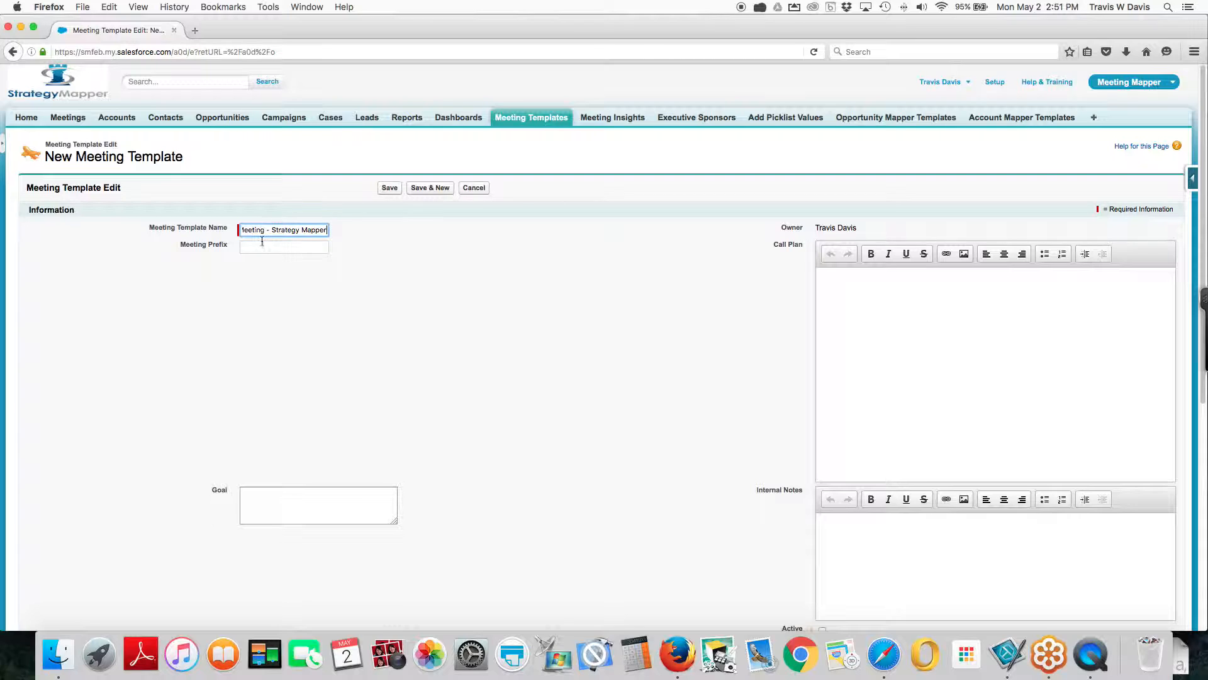
click(262, 232)
Set the new template's meeting prefix to DM-SM
click(260, 247)
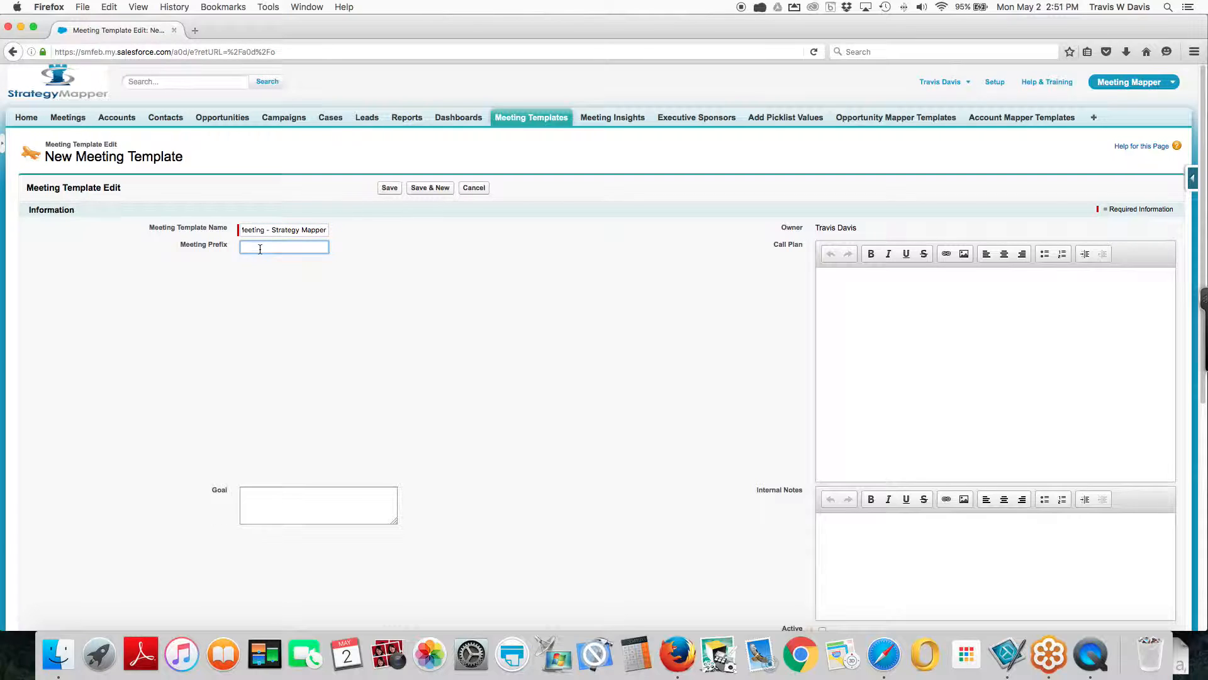
text(DM)
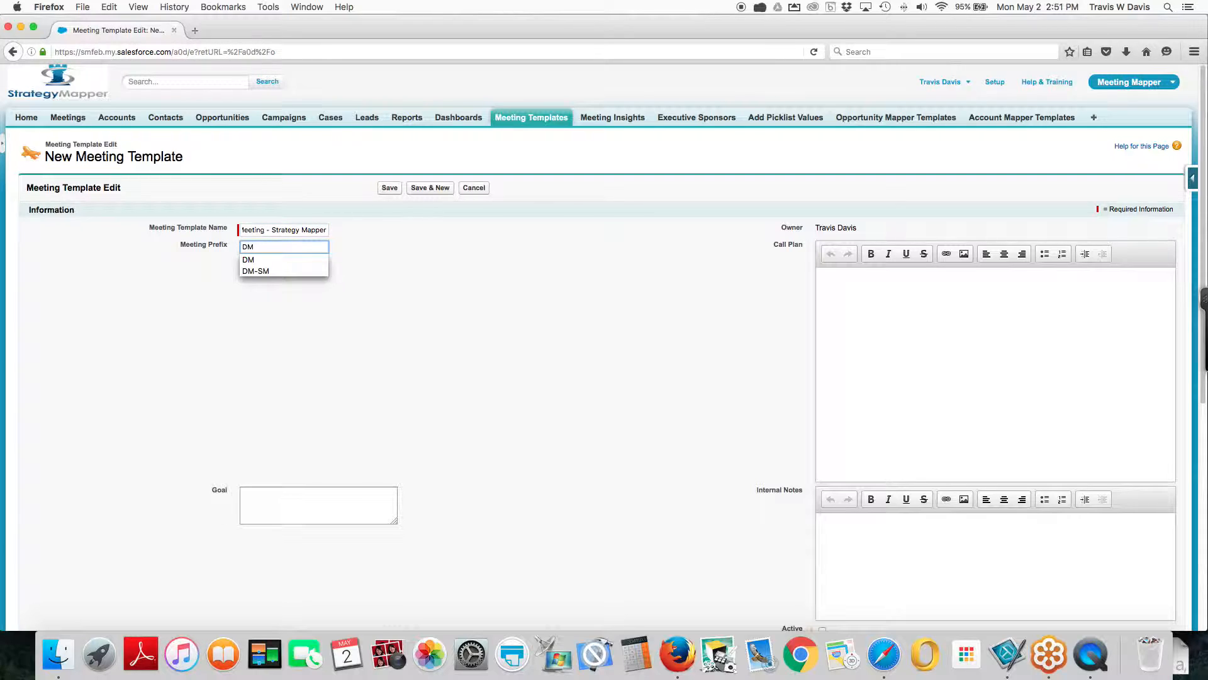
key(Down)
key(Down)
click(292, 289)
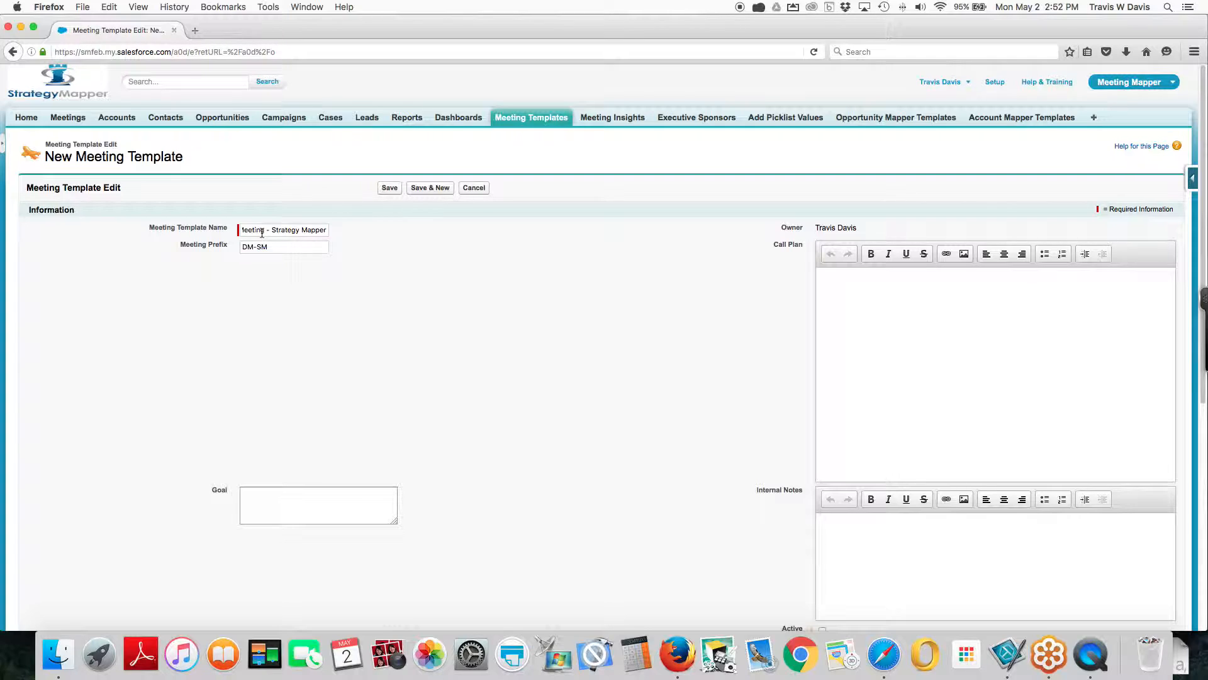
Enter "Drive Revenue" as the meeting template's goal
scroll(300, 513, down, 1)
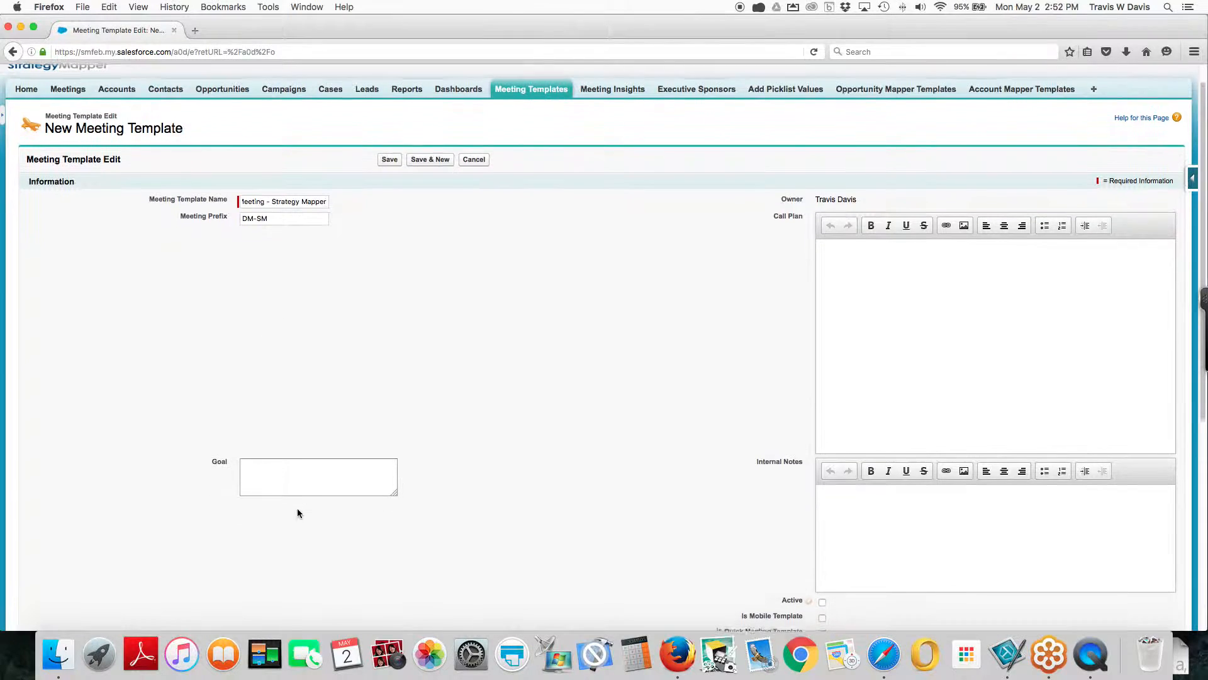
click(286, 472)
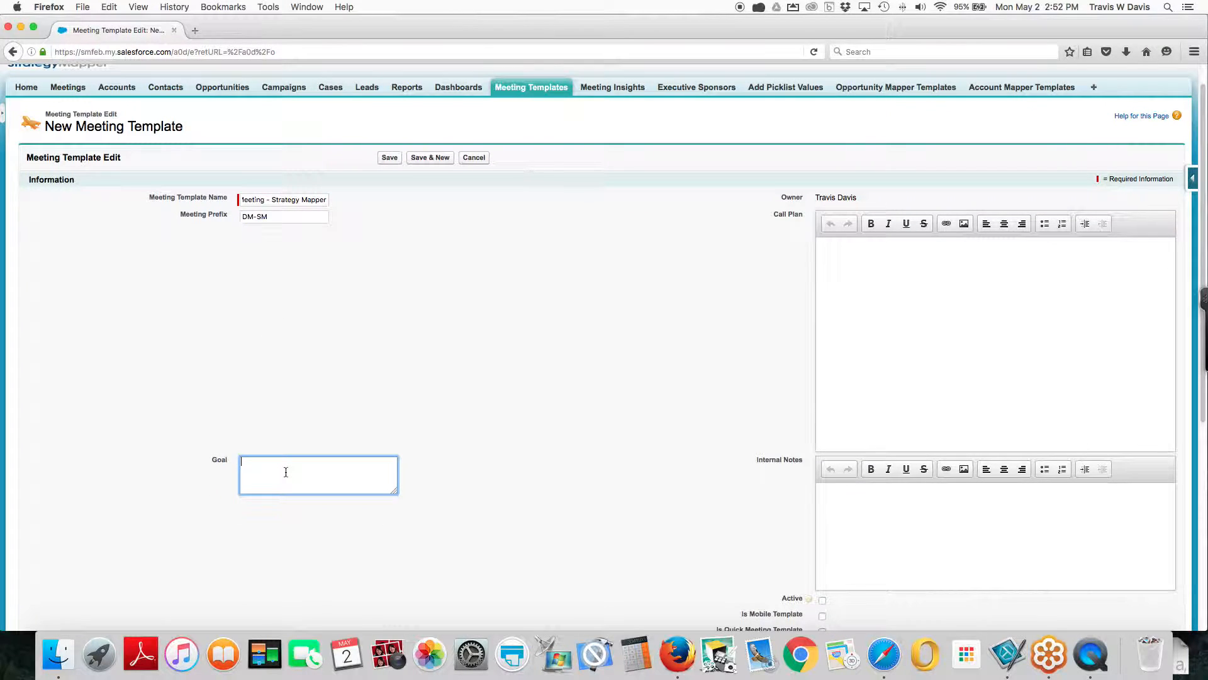
text(Drive Revenue)
click(830, 265)
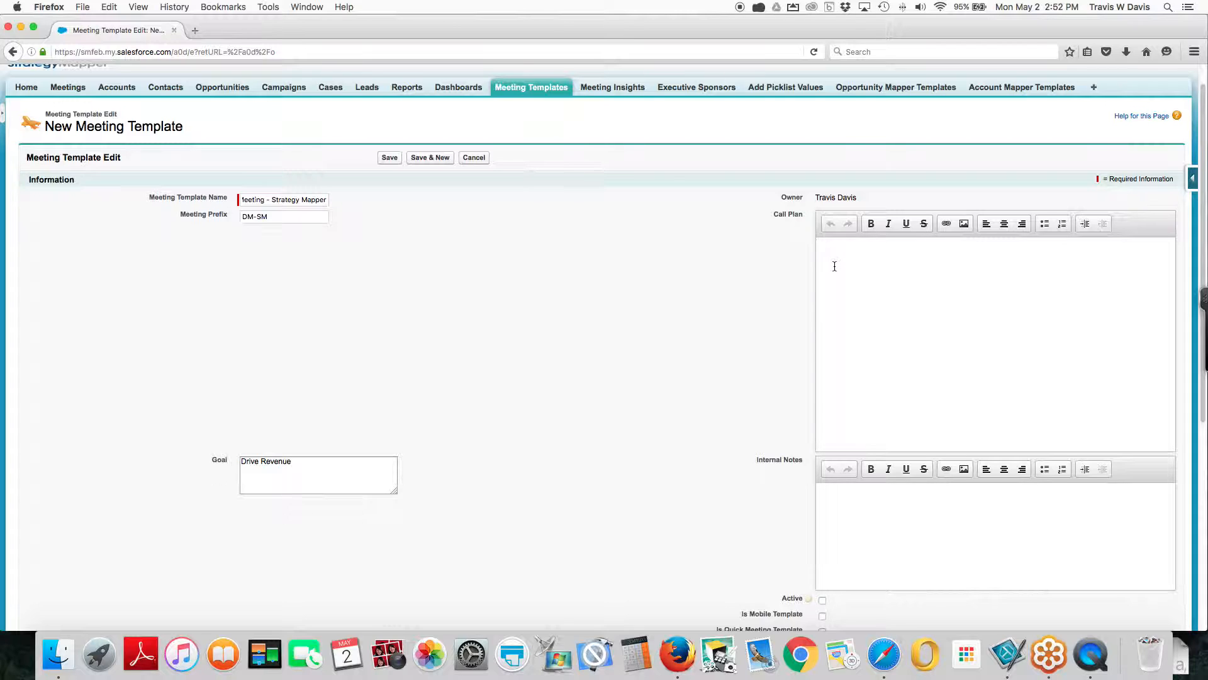
Mark the template as Active and as a Quick Meeting Template, with Opportunity as its related object
scroll(659, 280, down, 4)
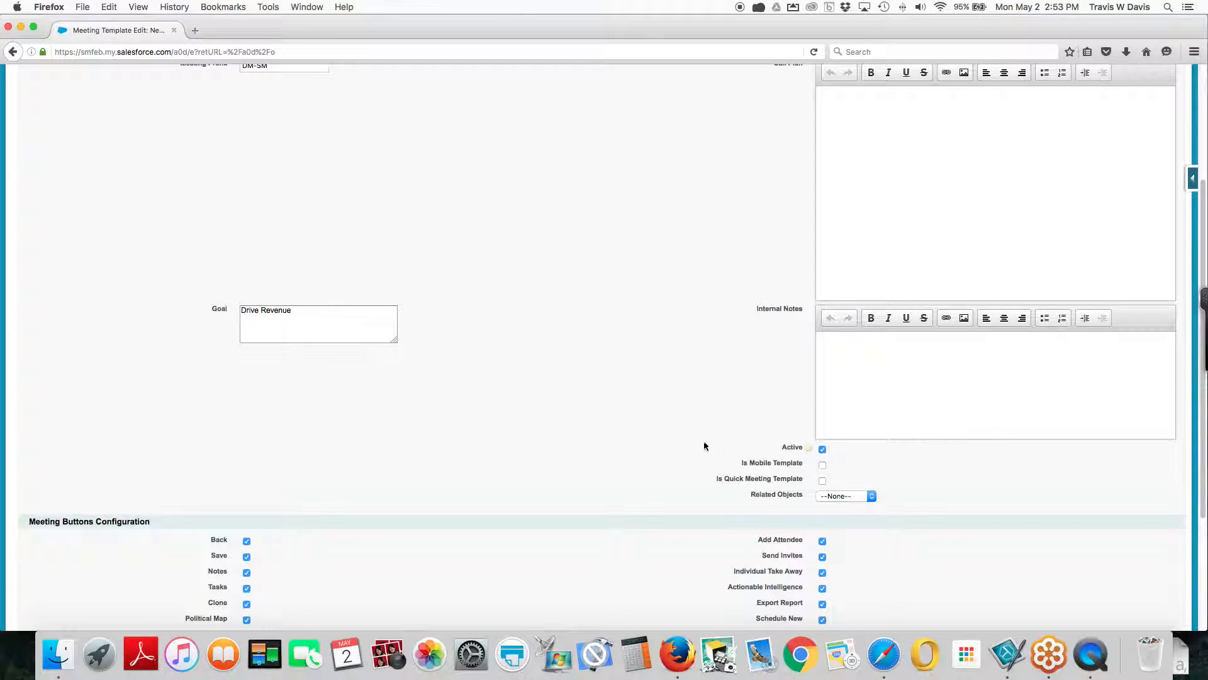
scroll(703, 445, down, 2)
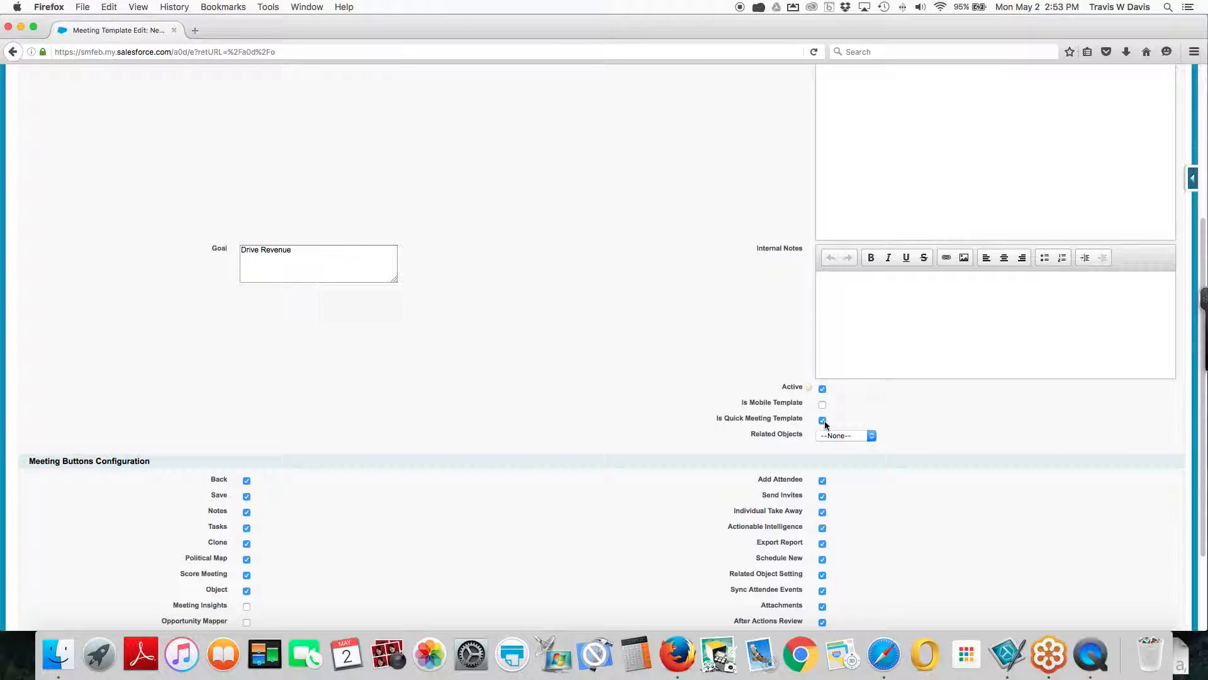
click(836, 436)
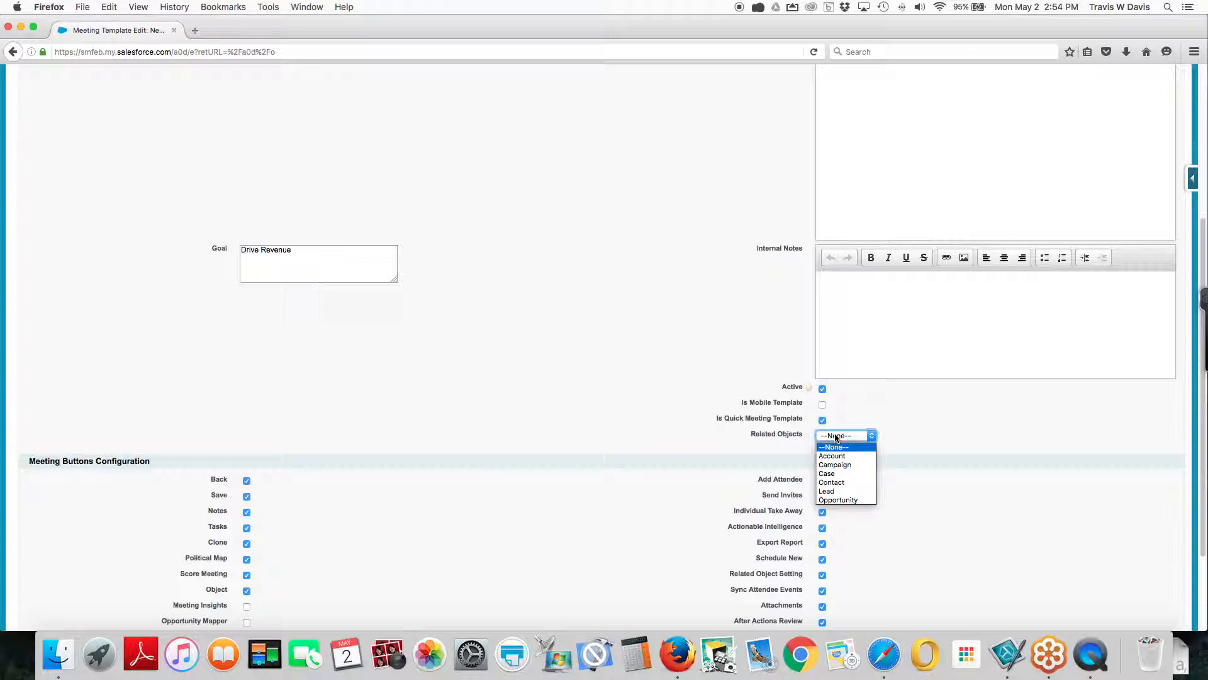
click(832, 499)
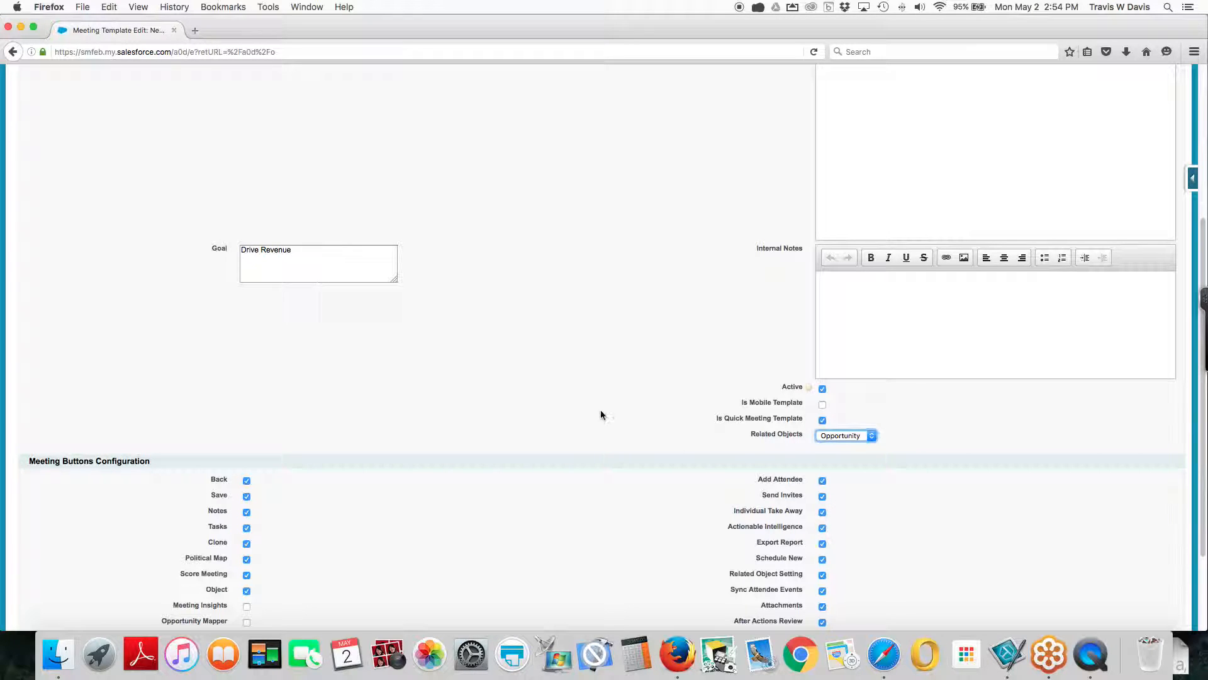
In the meeting buttons configuration, disable Clone, Score Meeting and Object, and enable Opportunity Mapper and Table
scroll(587, 408, down, 4)
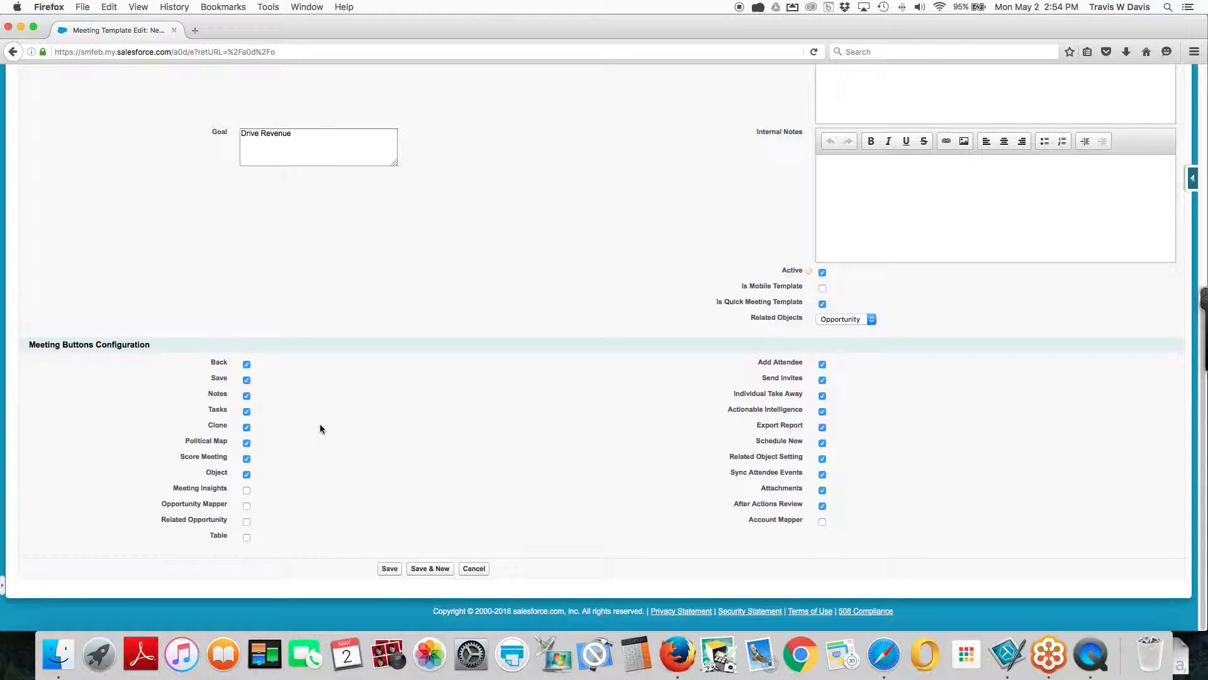
scroll(324, 427, up, 1)
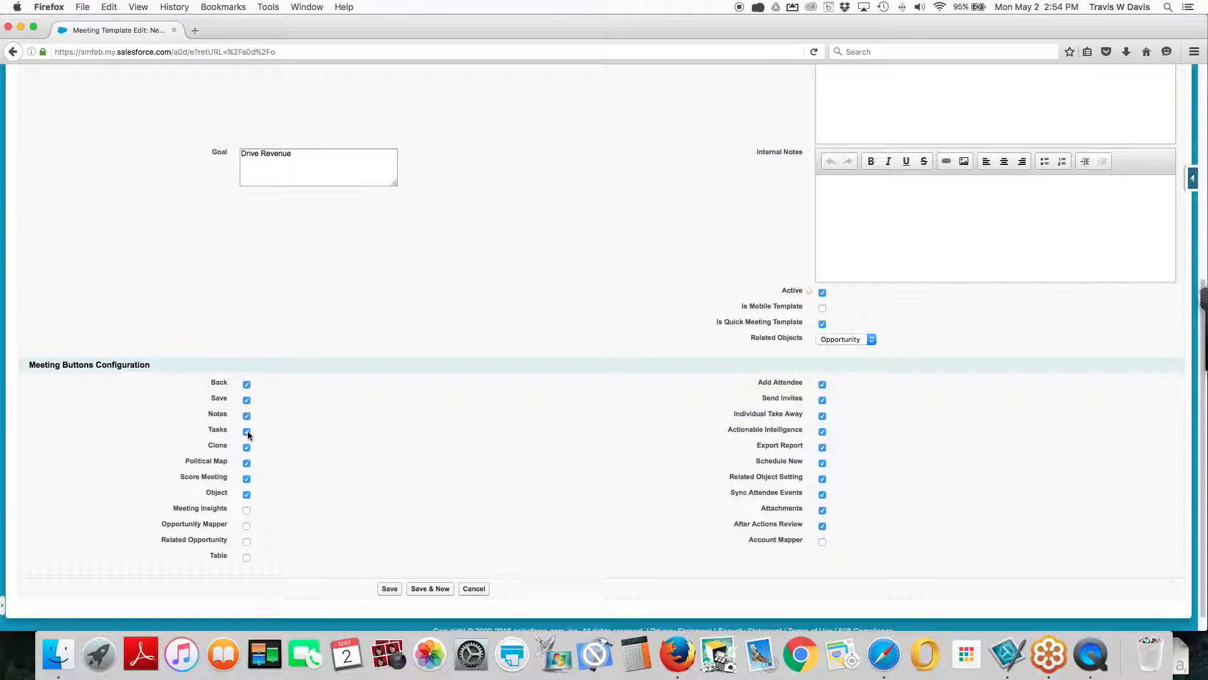
click(247, 447)
click(246, 496)
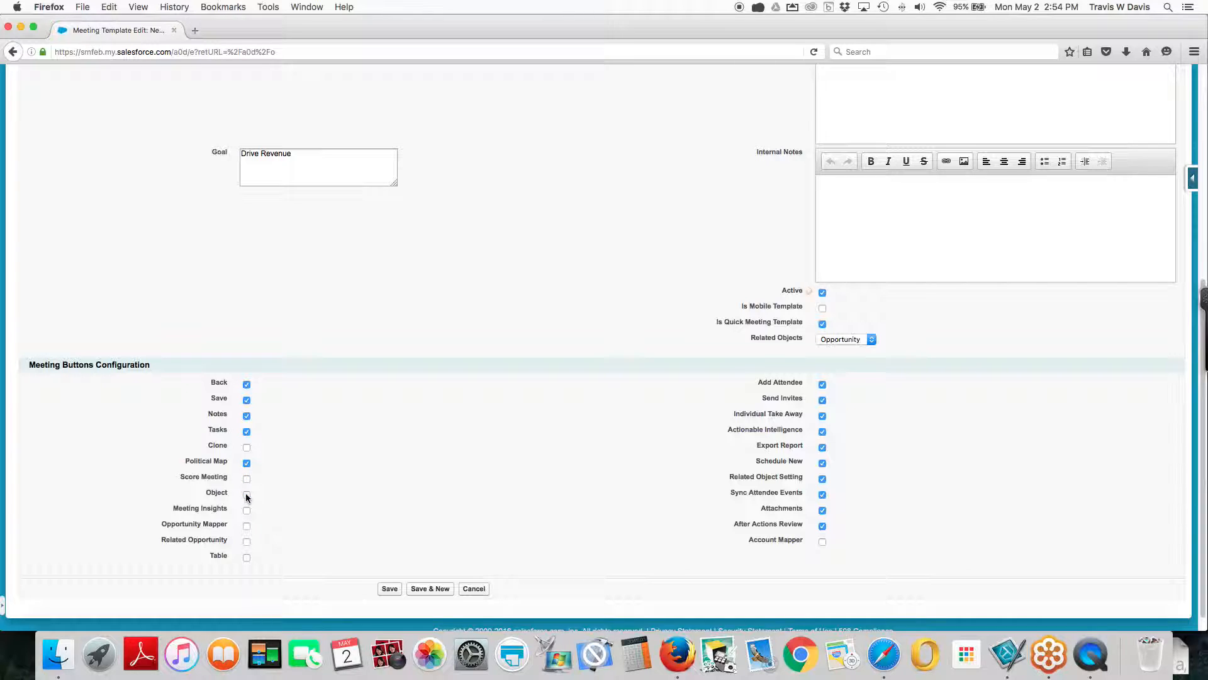
click(247, 526)
Disable Individual Take Away, Schedule New, Sync Attendee Events and After Actions Review, enable Account Mapper, and save the template
click(822, 416)
click(822, 464)
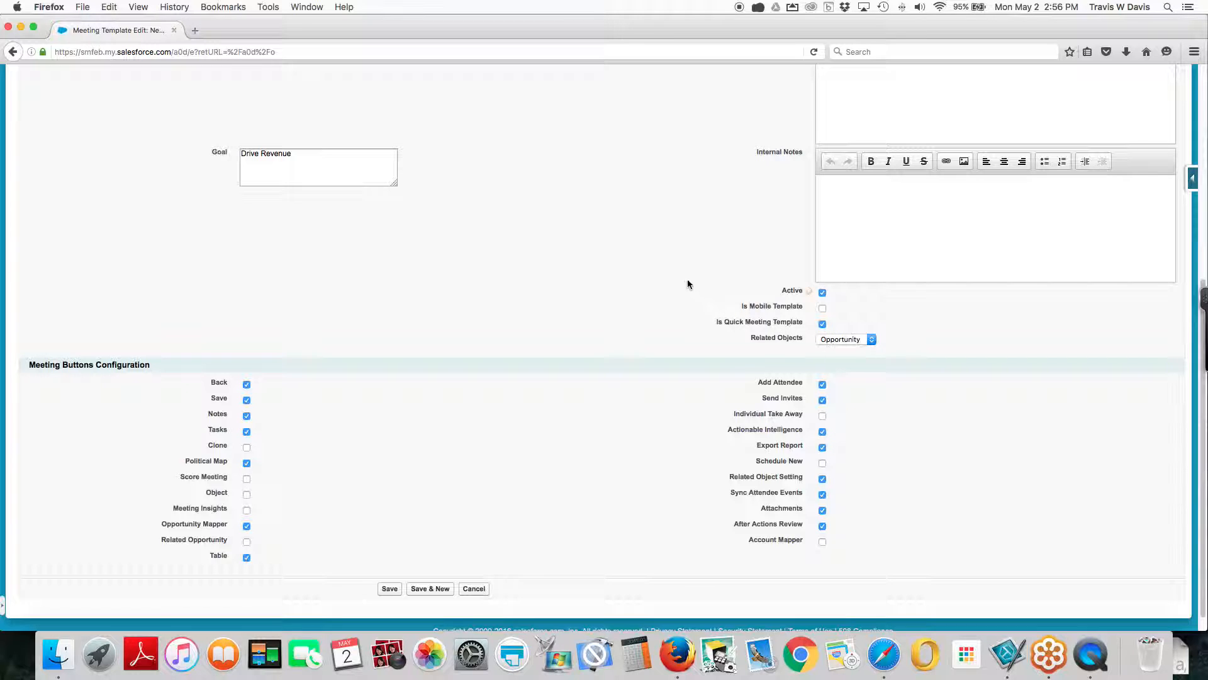
click(823, 496)
click(822, 526)
click(823, 542)
click(390, 591)
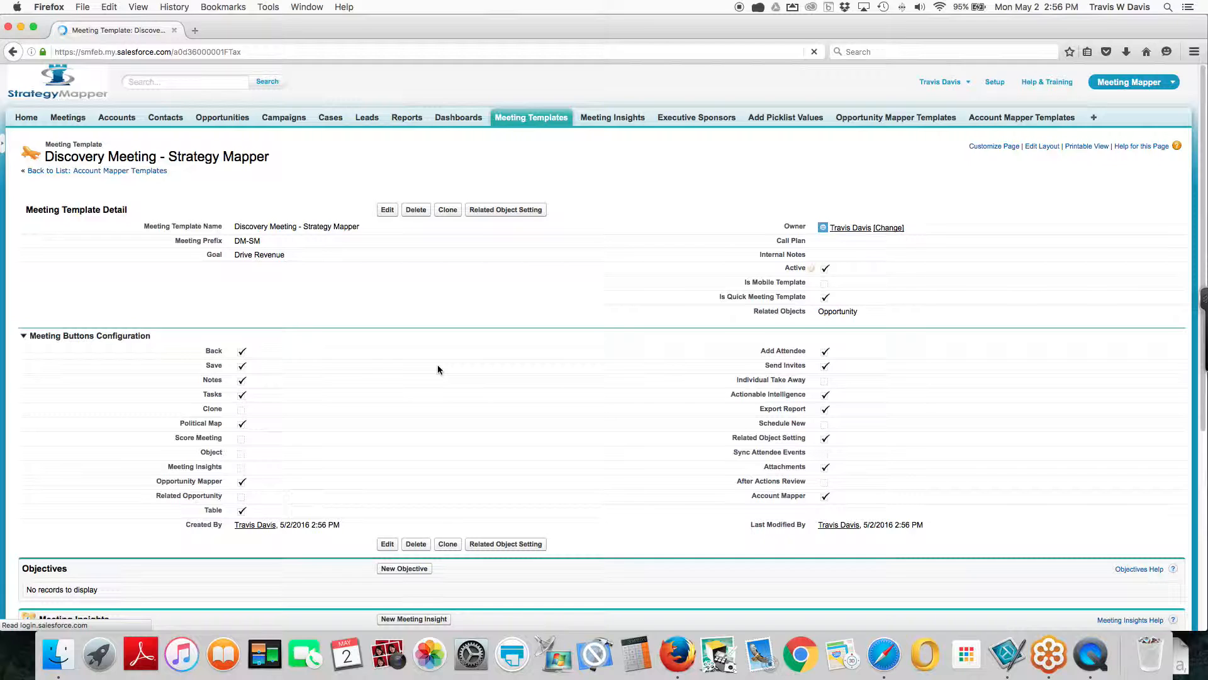
Add and save a new objective, "Understand Pain Points", for the meeting template
scroll(437, 366, down, 2)
scroll(437, 369, down, 5)
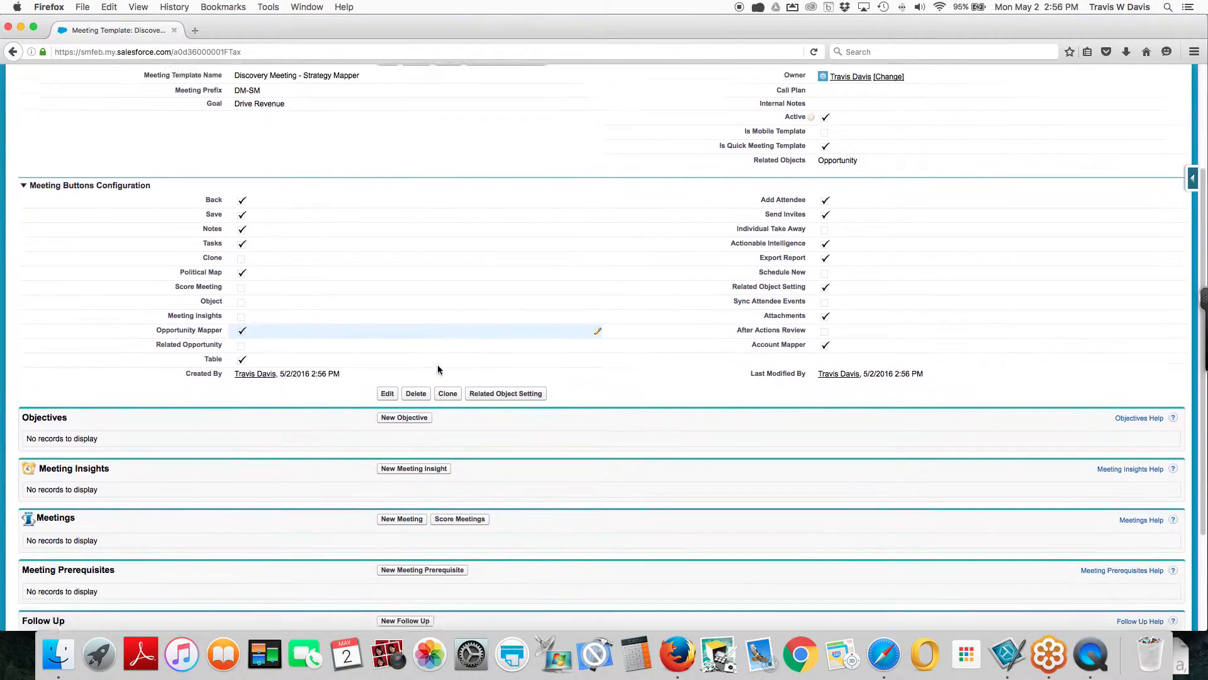
click(386, 300)
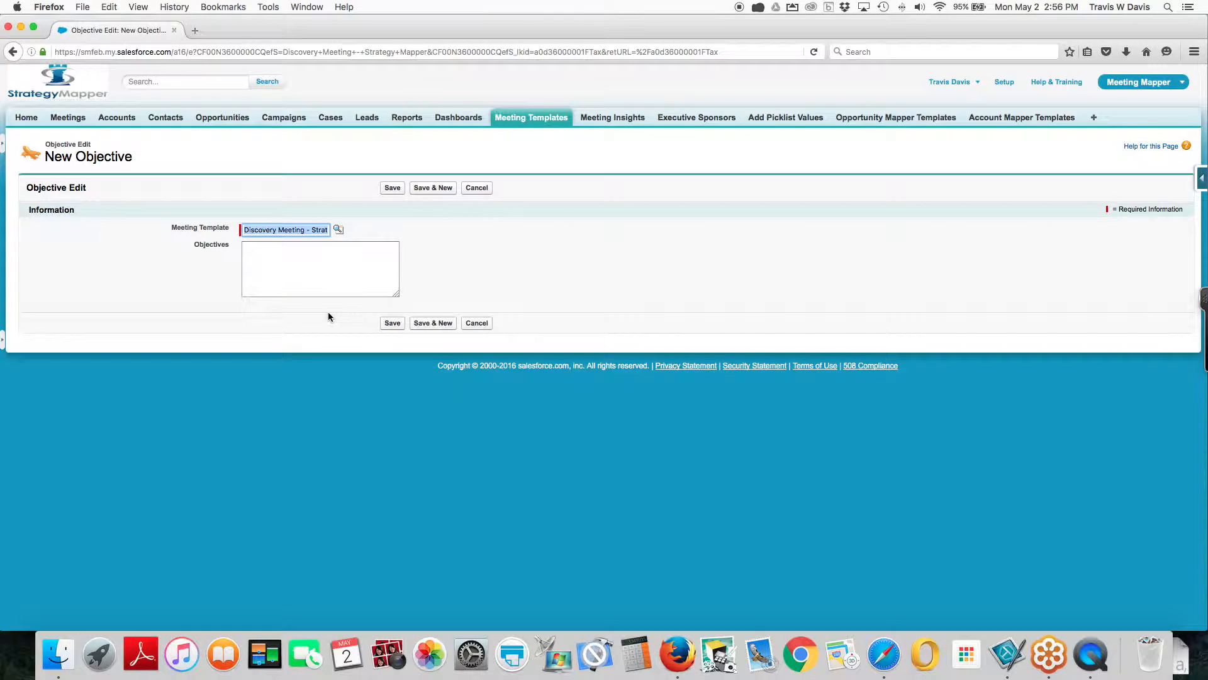
click(290, 253)
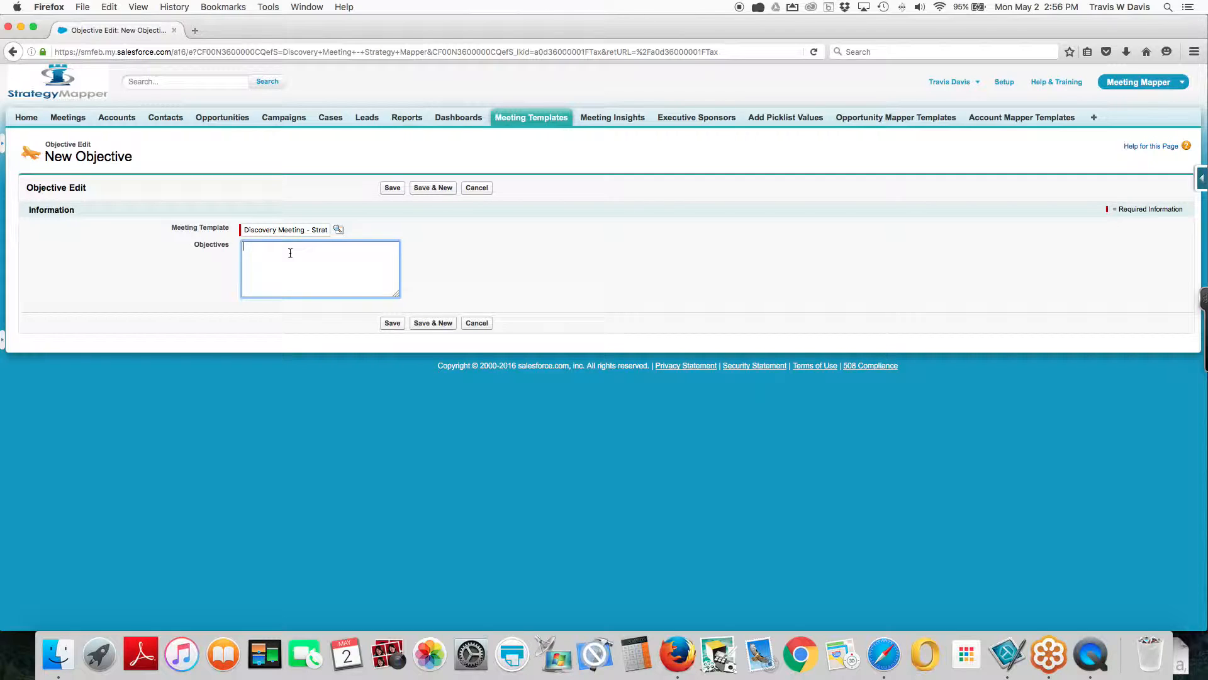
text(Understand Pain Points)
click(393, 187)
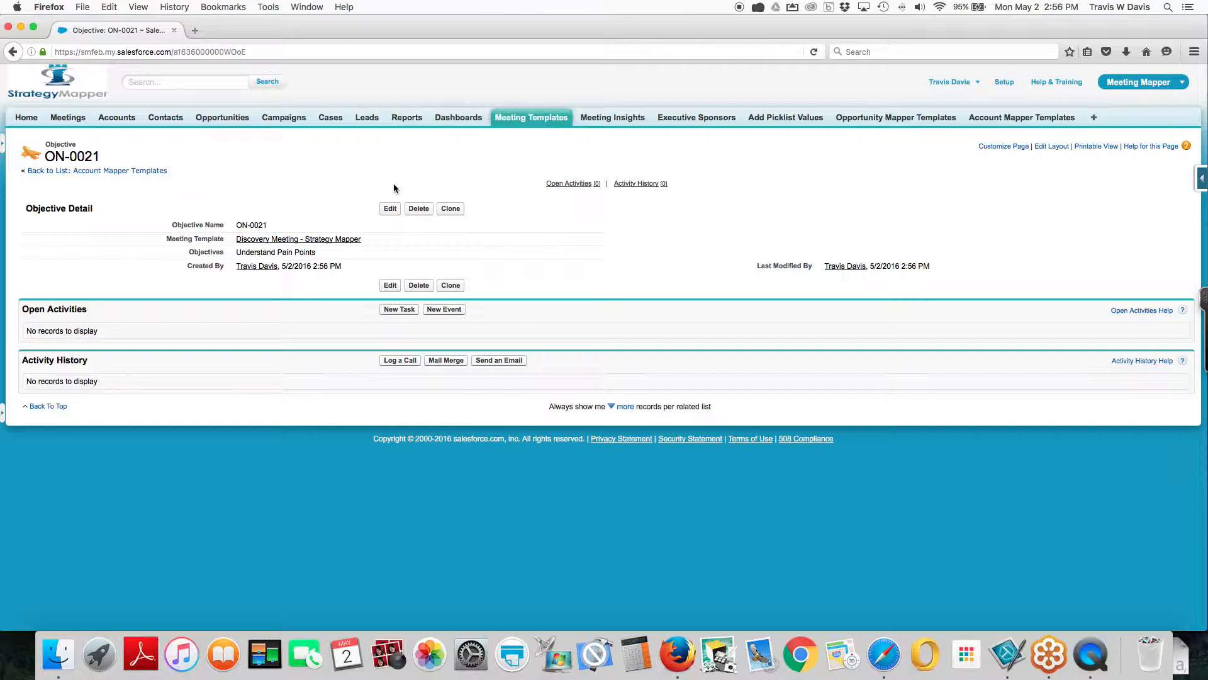
Return to the meeting template and start a new meeting prerequisite named "Ensure you have current PowerPoint"
click(275, 239)
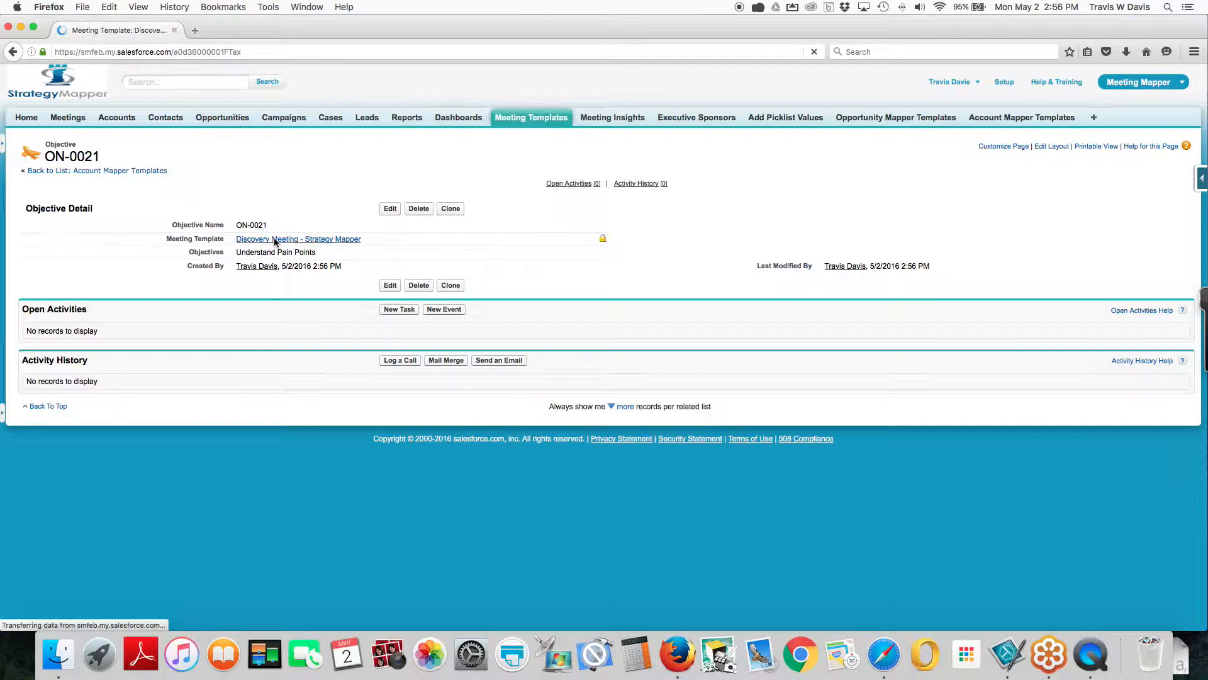
scroll(446, 372, down, 5)
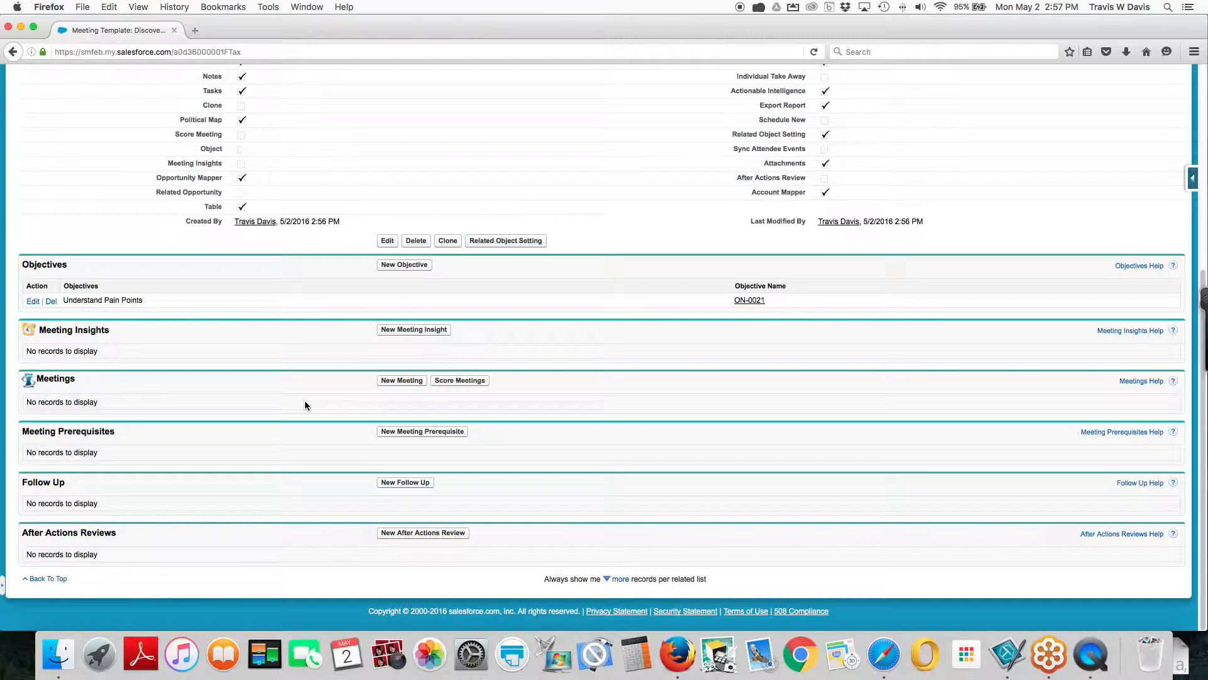
click(399, 432)
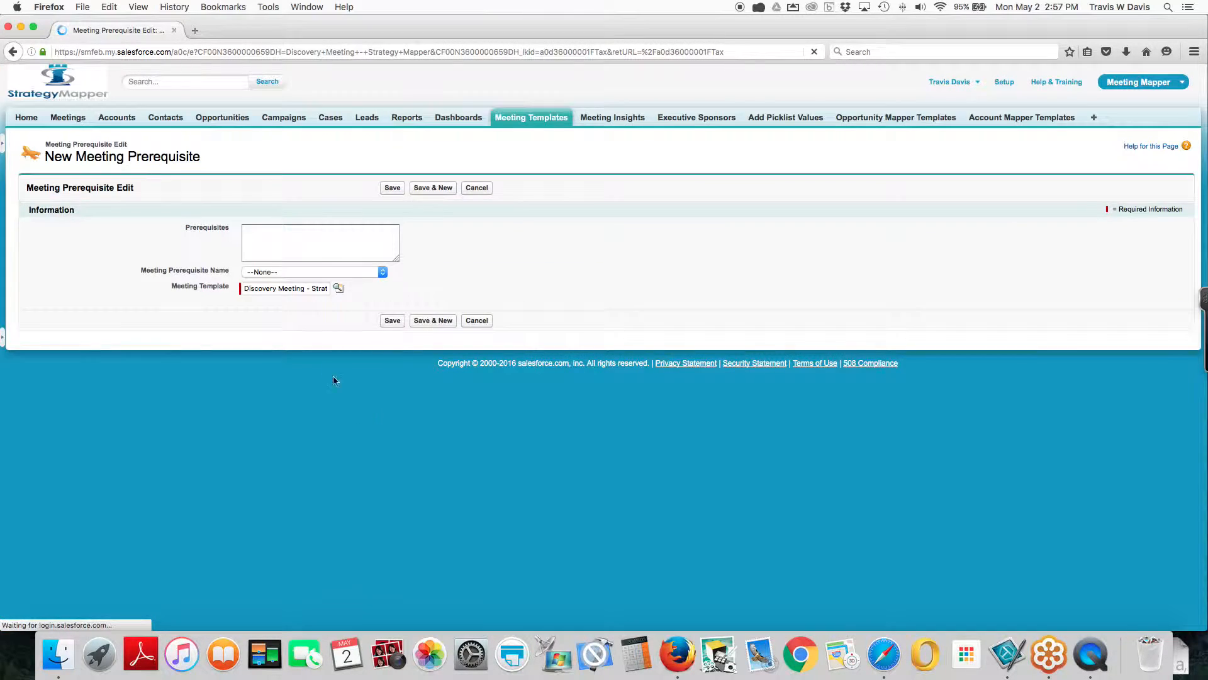
click(382, 271)
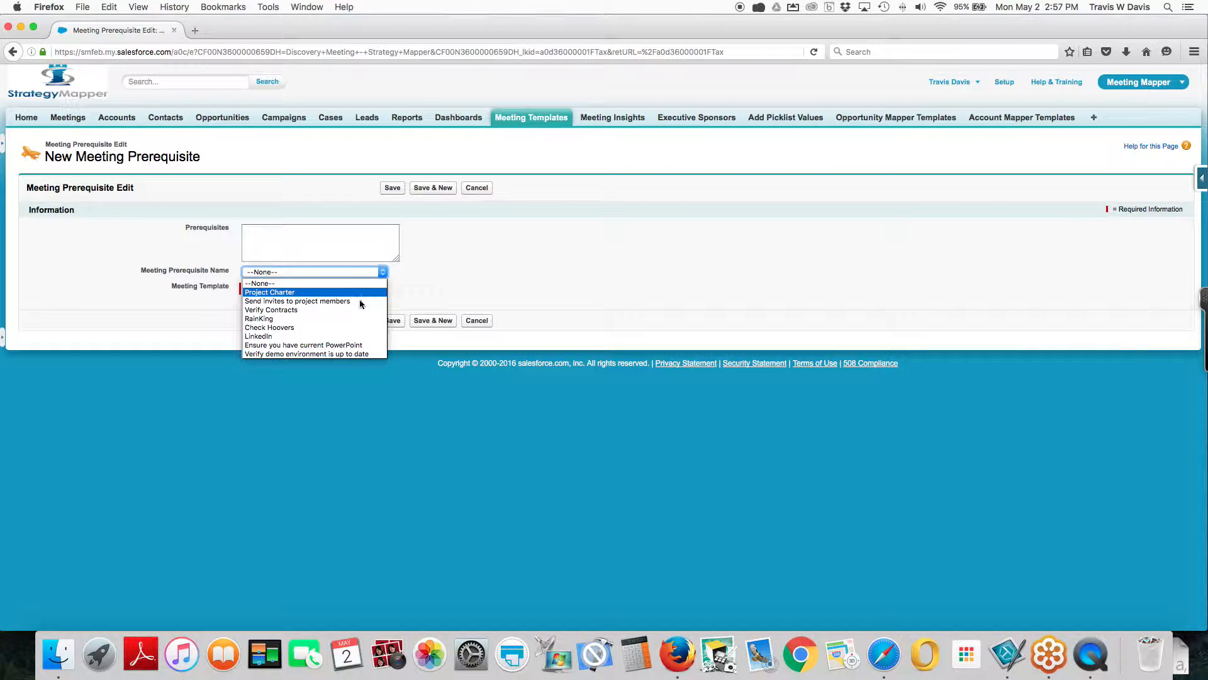
click(348, 345)
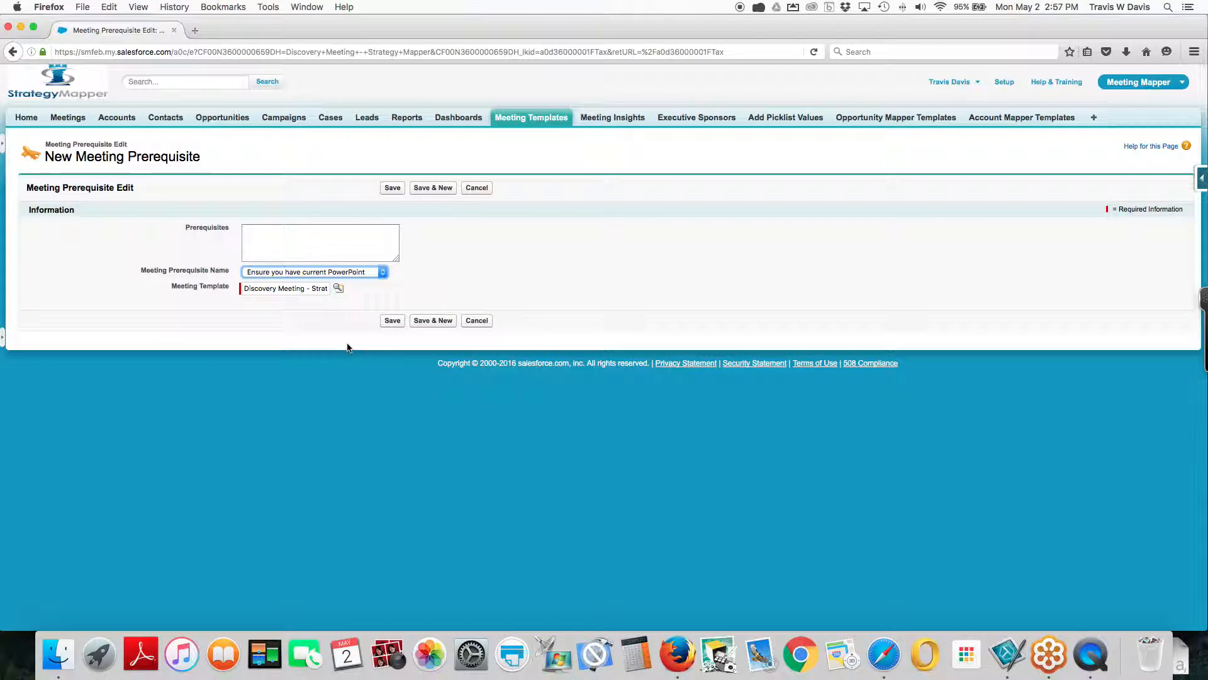
Enter "Go over the new ppt." as the prerequisite's description and save the record
click(300, 244)
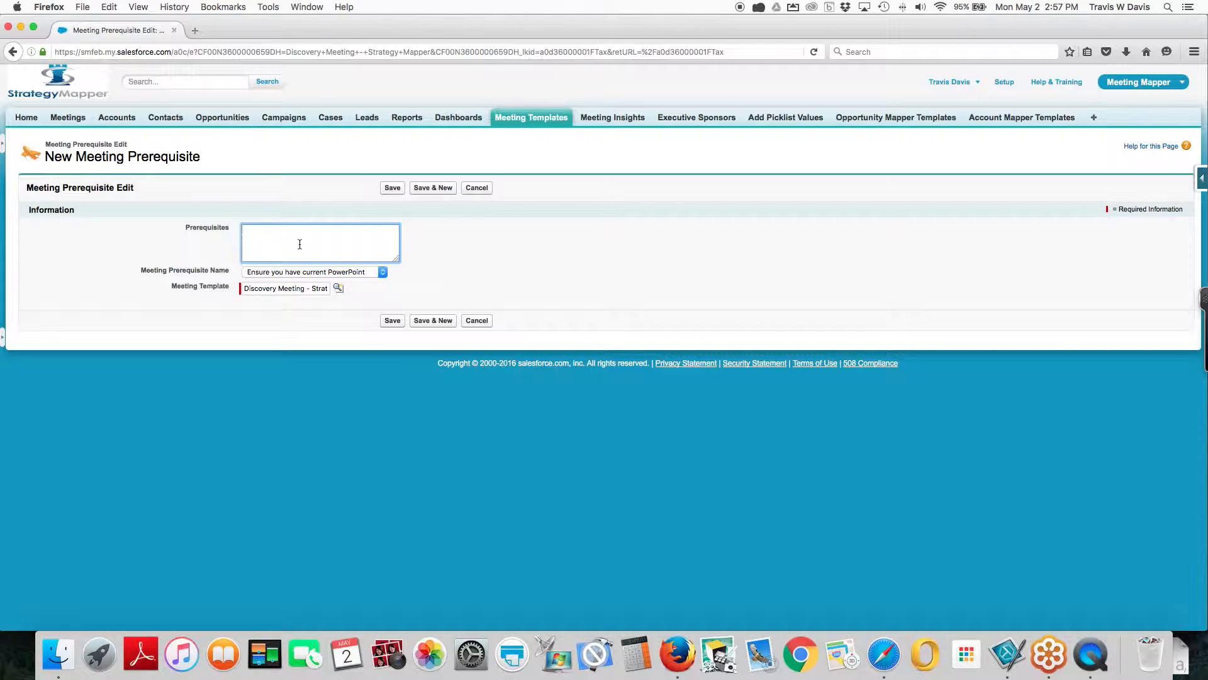
text(Go of)
key(BackSpace)
text(ver the new ppt.)
click(300, 271)
click(300, 272)
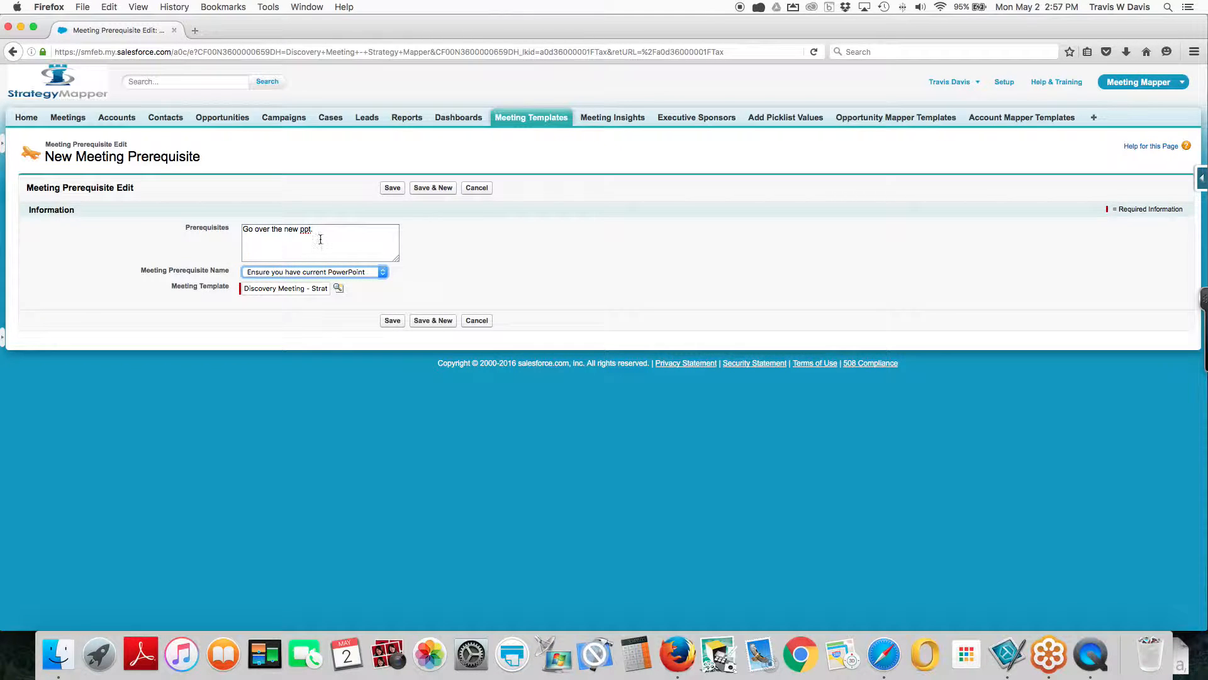
click(392, 189)
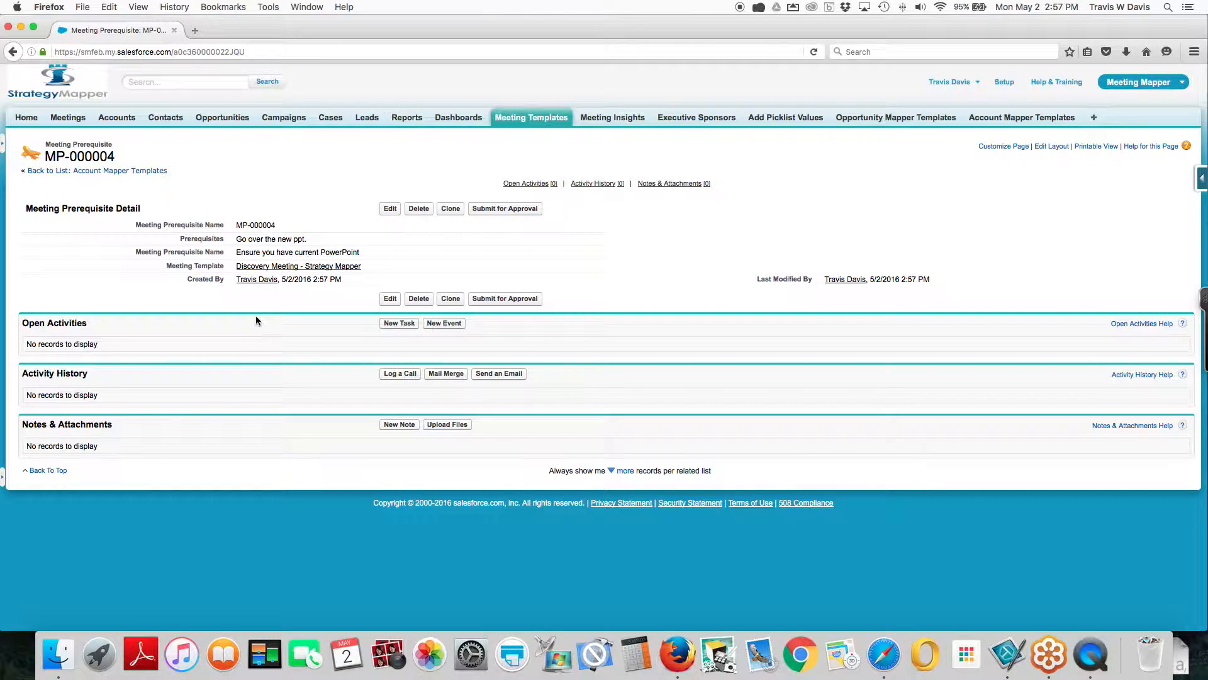
Return to the meeting template and start a Send Thank You email follow-up with the details "Please send a thank you email."
click(288, 270)
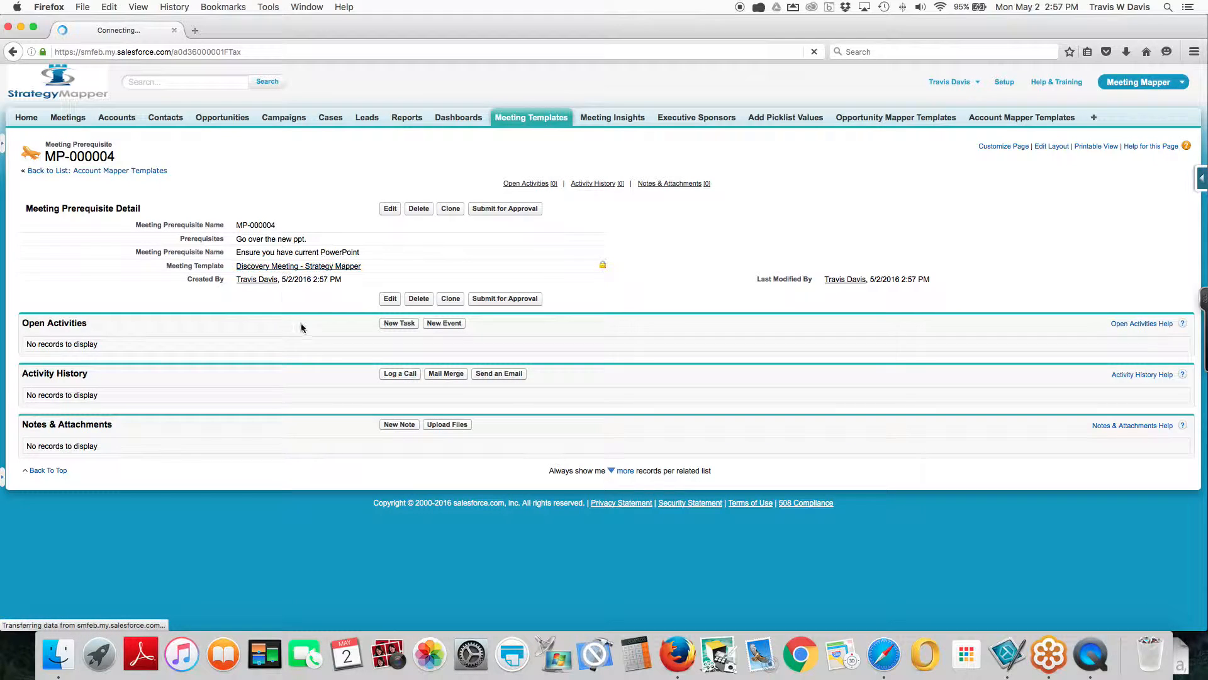
scroll(326, 351, down, 5)
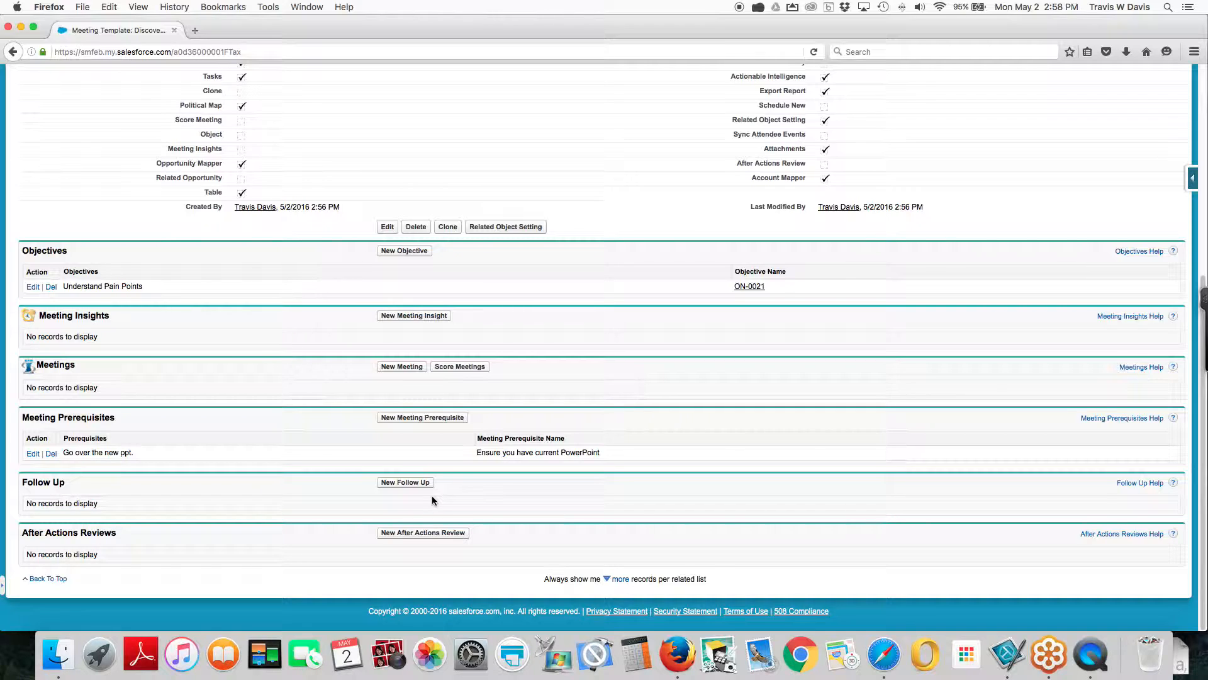
click(399, 482)
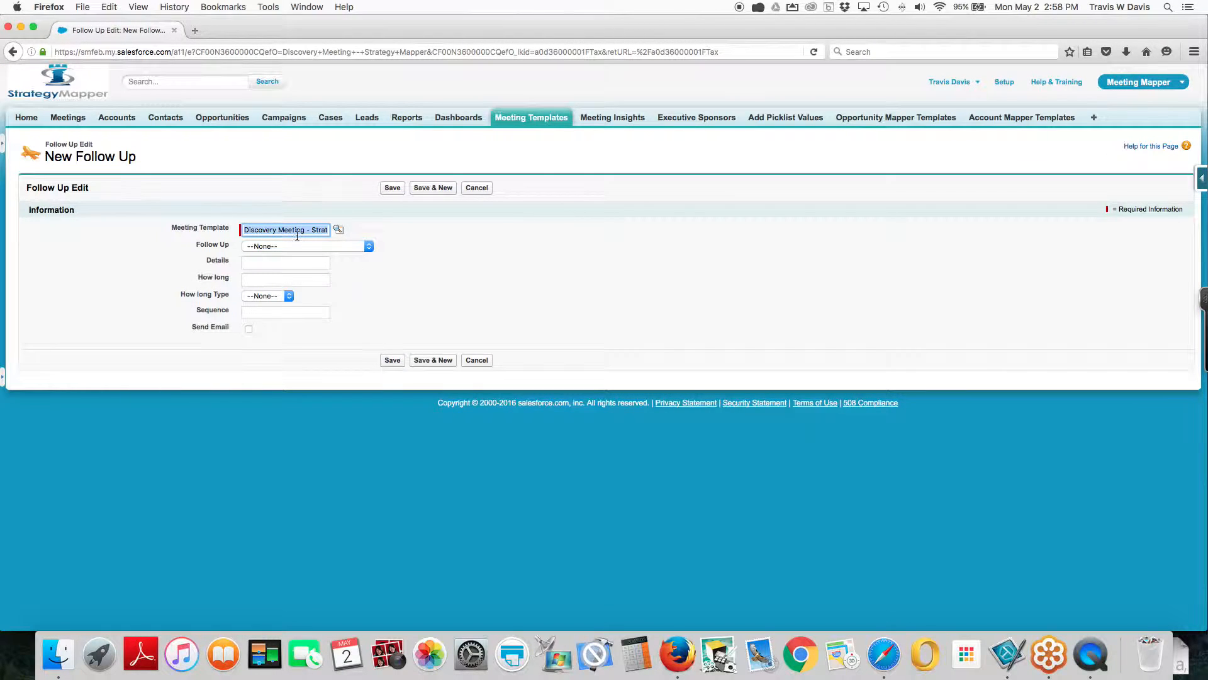
click(294, 247)
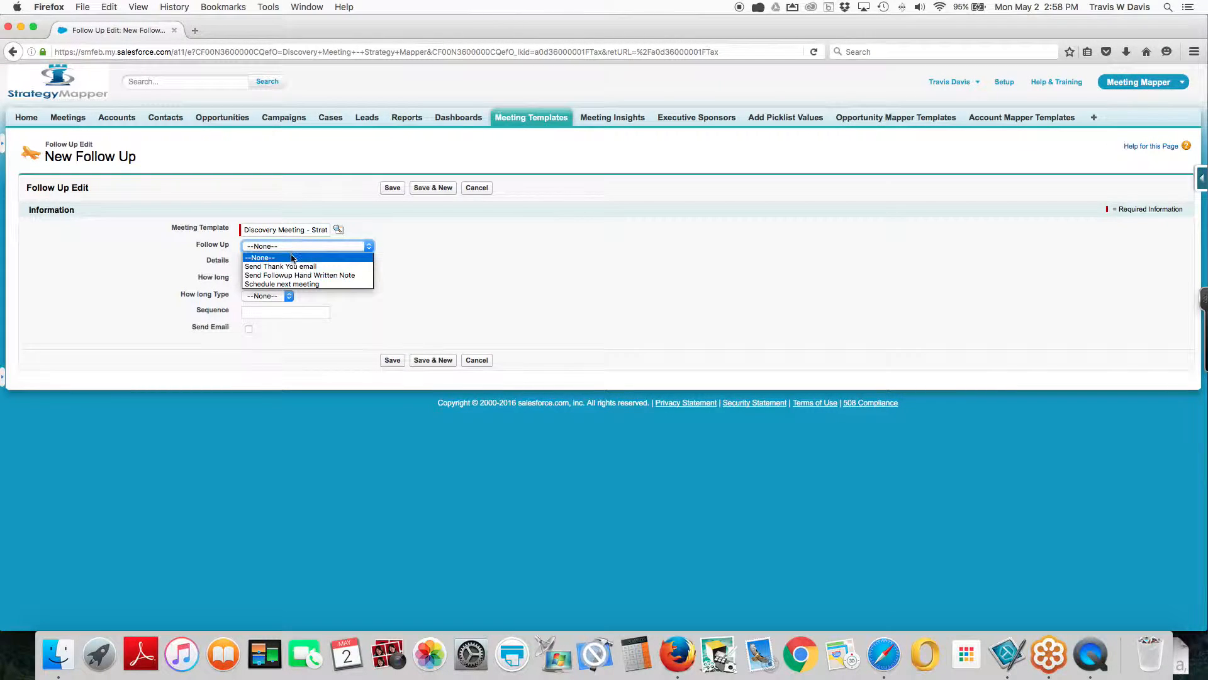
click(276, 266)
click(274, 265)
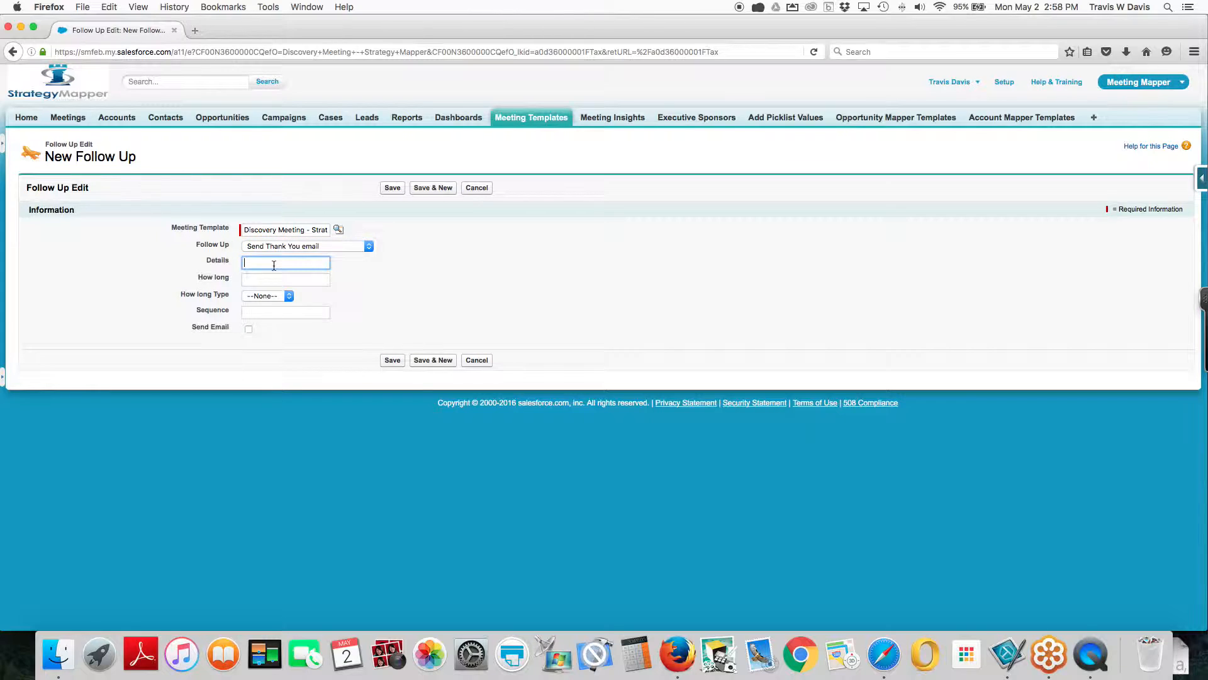
text(Plea)
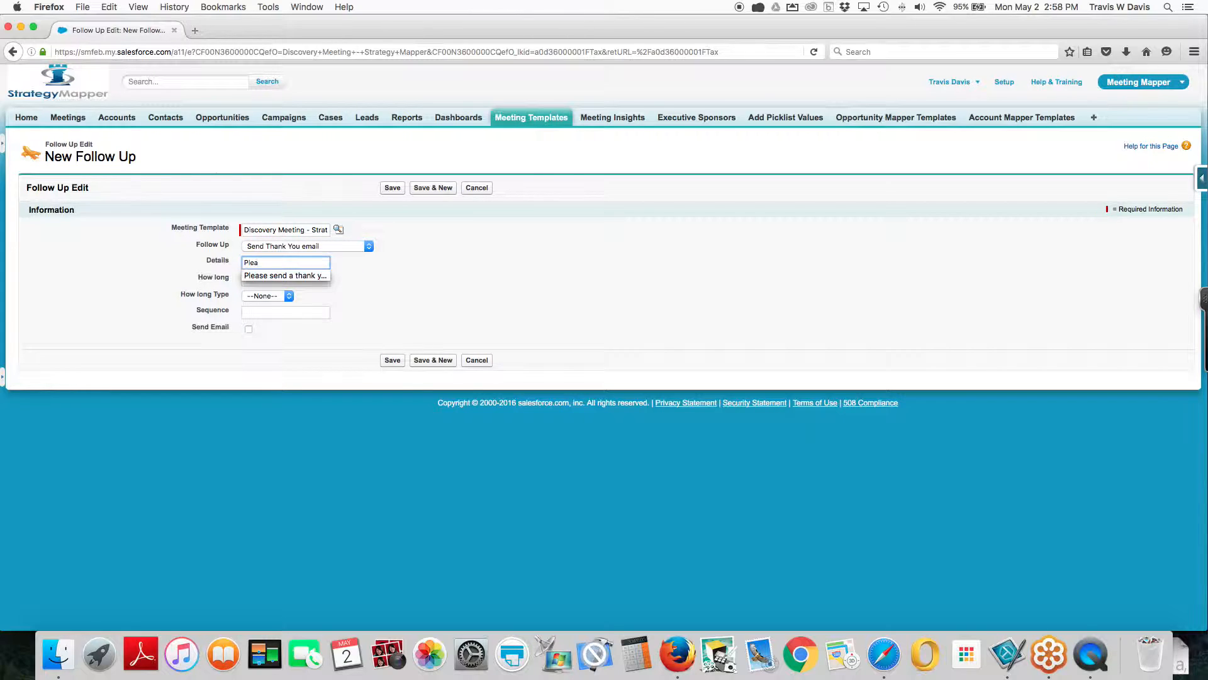
click(277, 275)
Set the follow-up's timing to 1 day and its sequence to 1, enable Send Email, and save the record
click(277, 279)
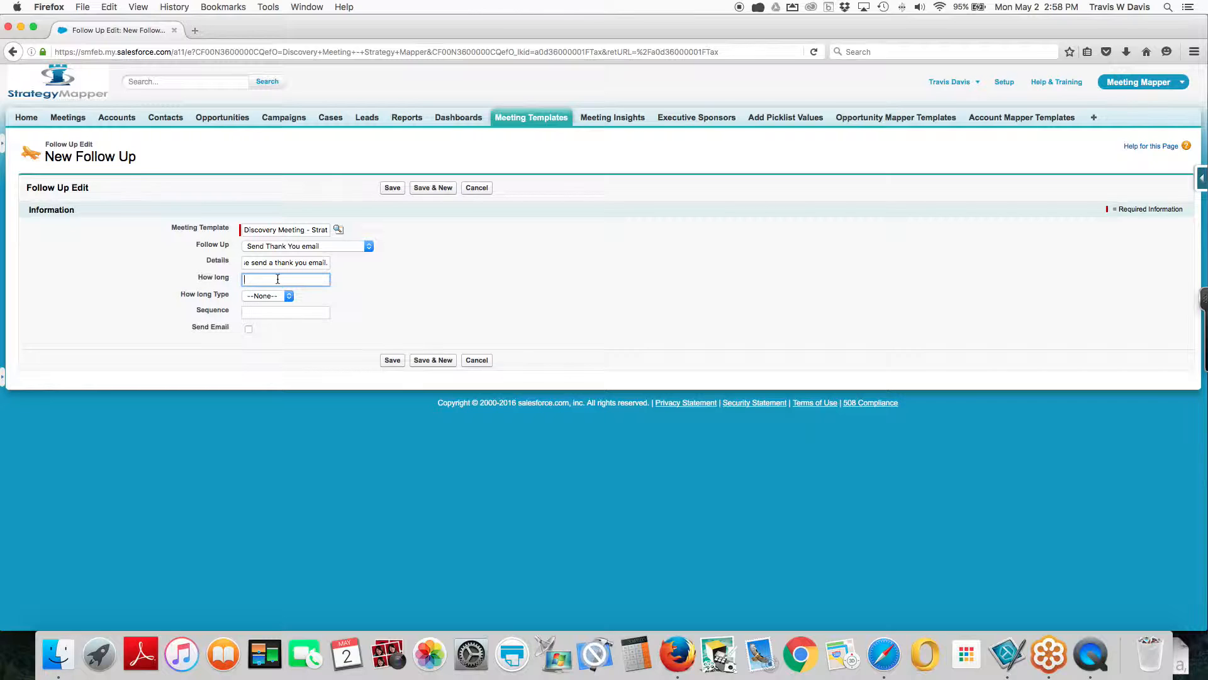
text(1)
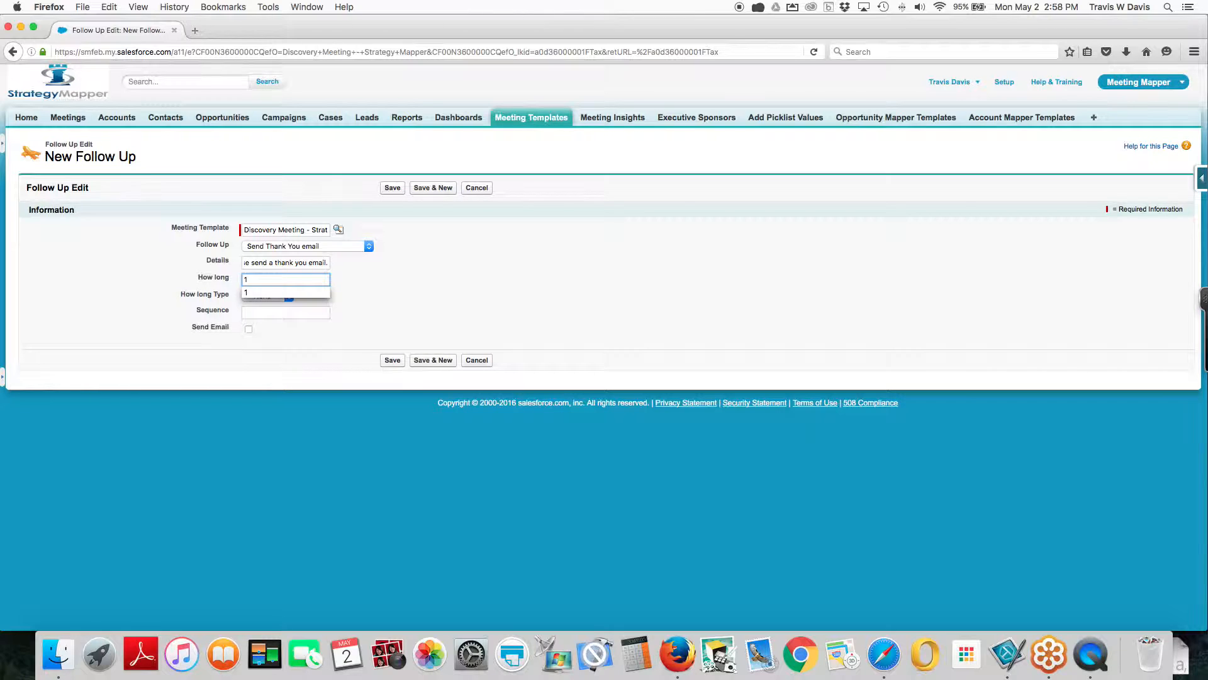
click(270, 298)
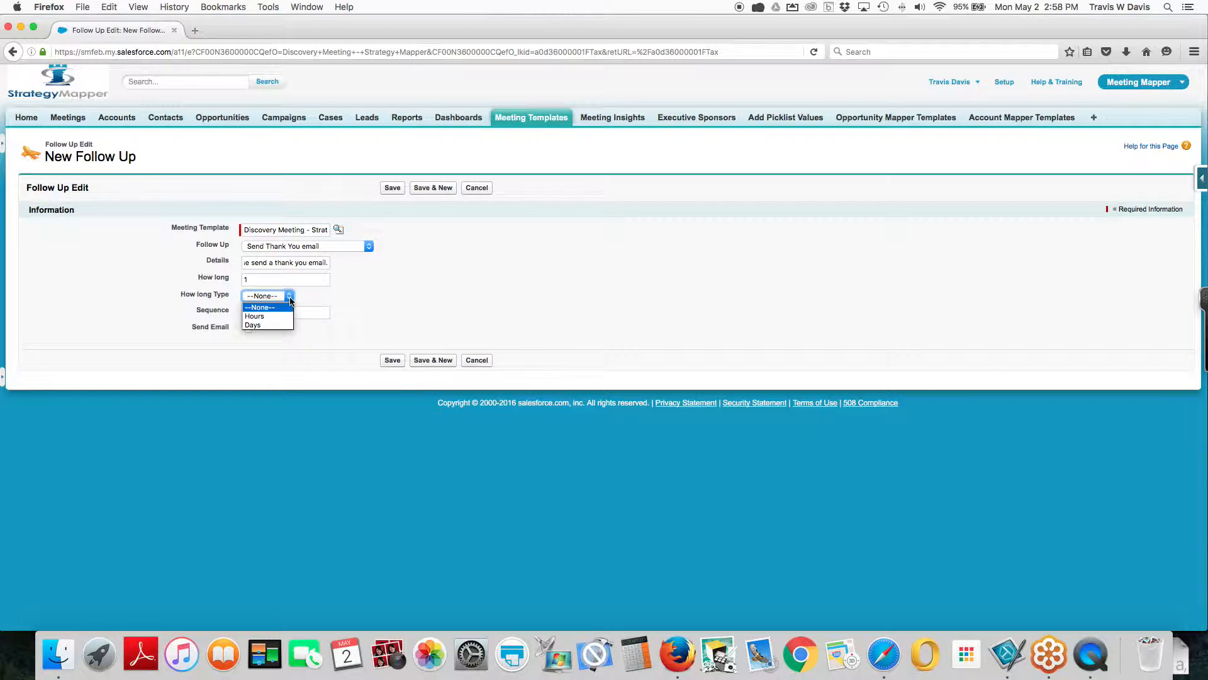
click(265, 326)
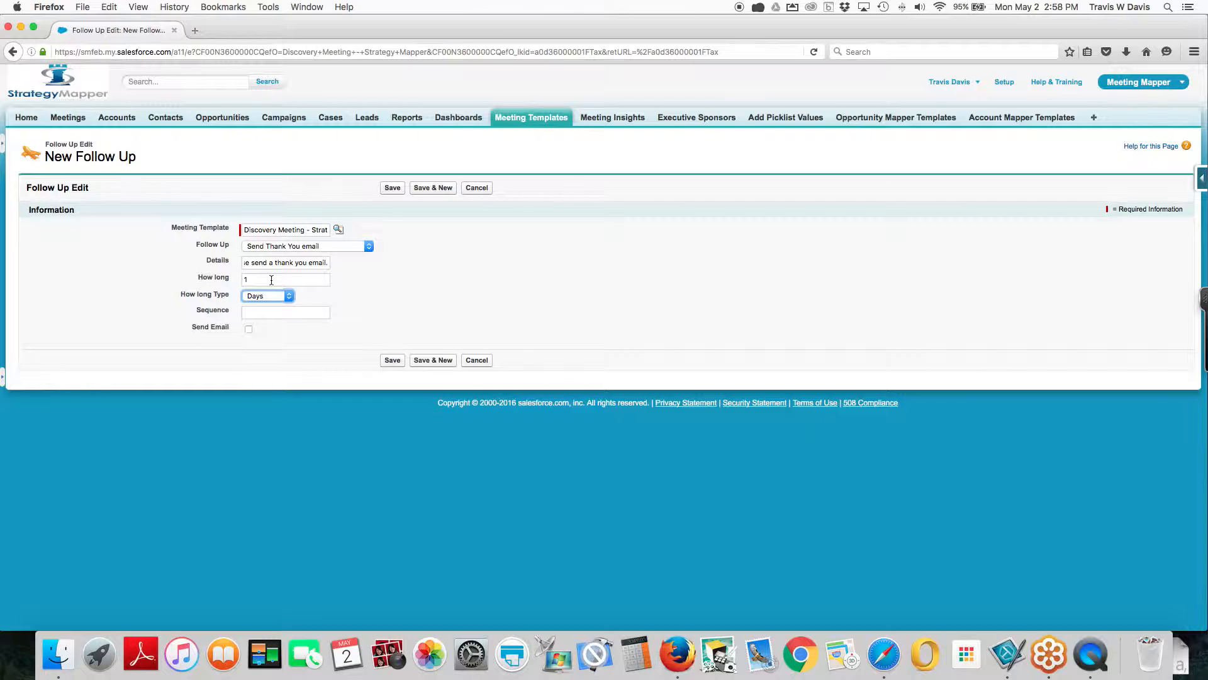
click(260, 314)
text(1)
click(195, 377)
click(392, 360)
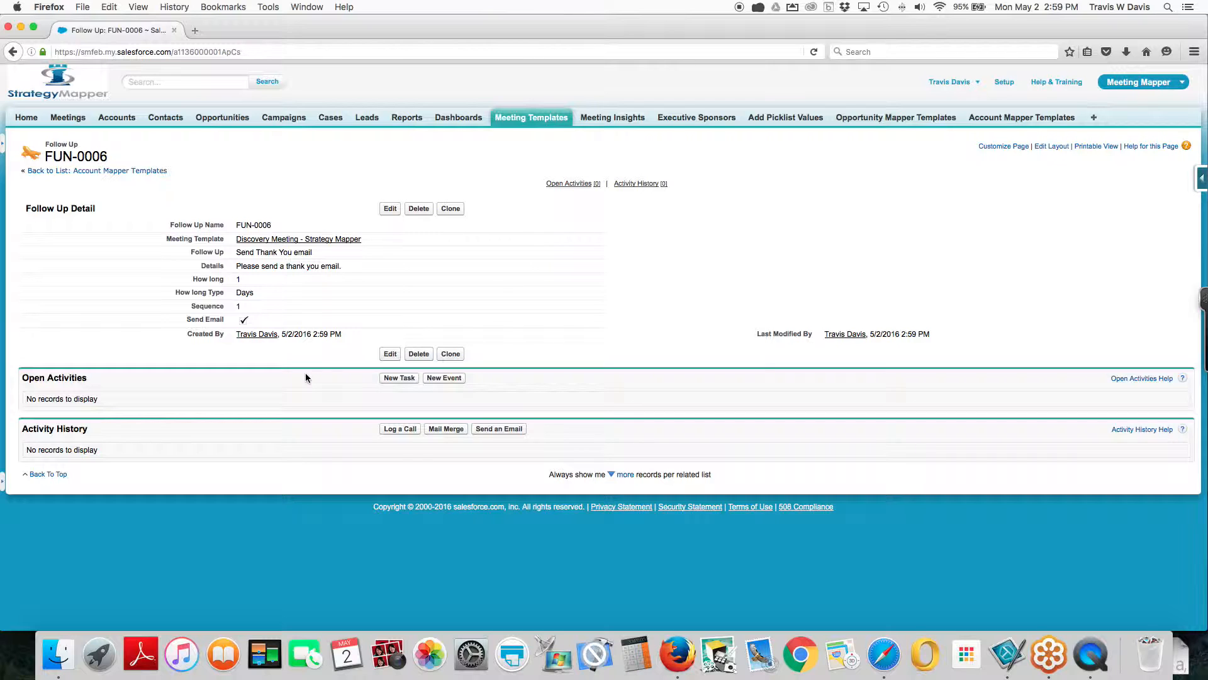
Return to the meeting template and add Description, Stage and Amount to its related opportunity fields
click(277, 239)
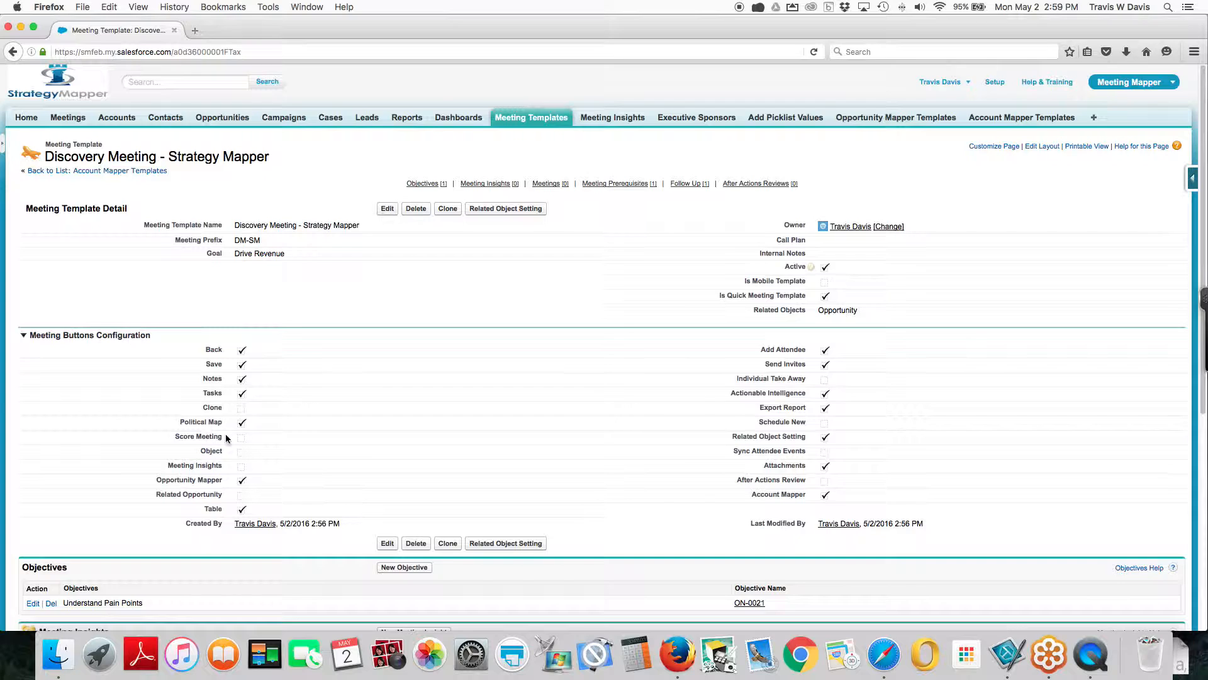
scroll(233, 427, down, 10)
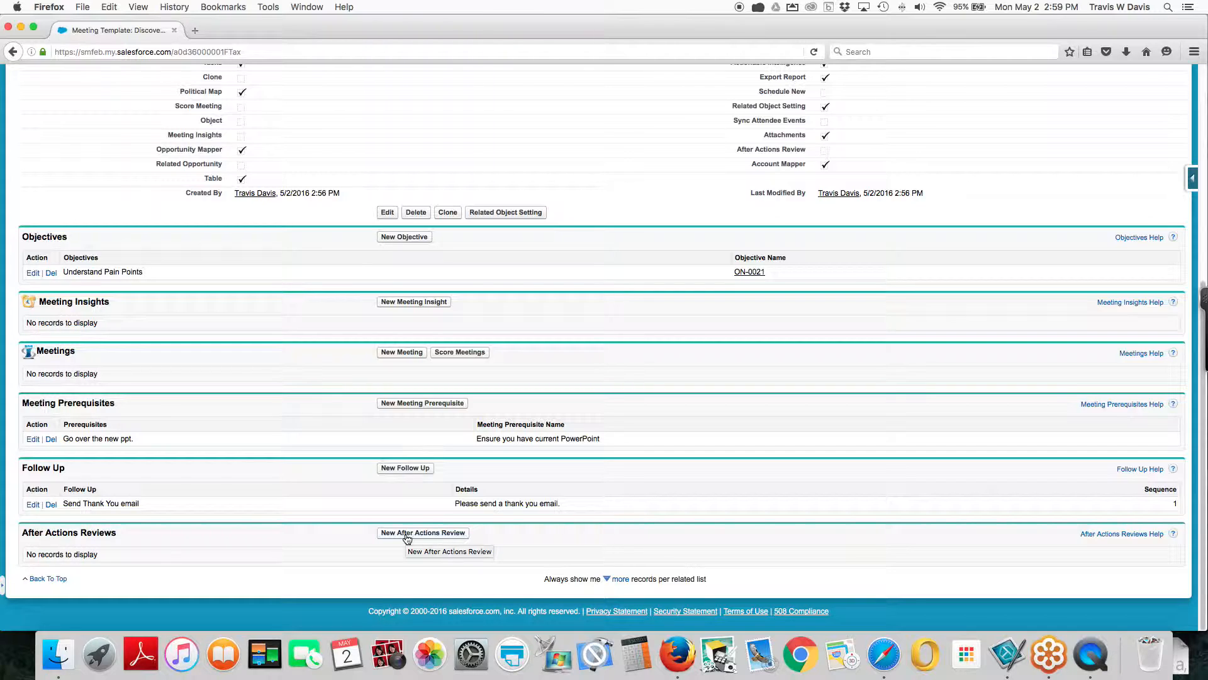
scroll(407, 538, up, 5)
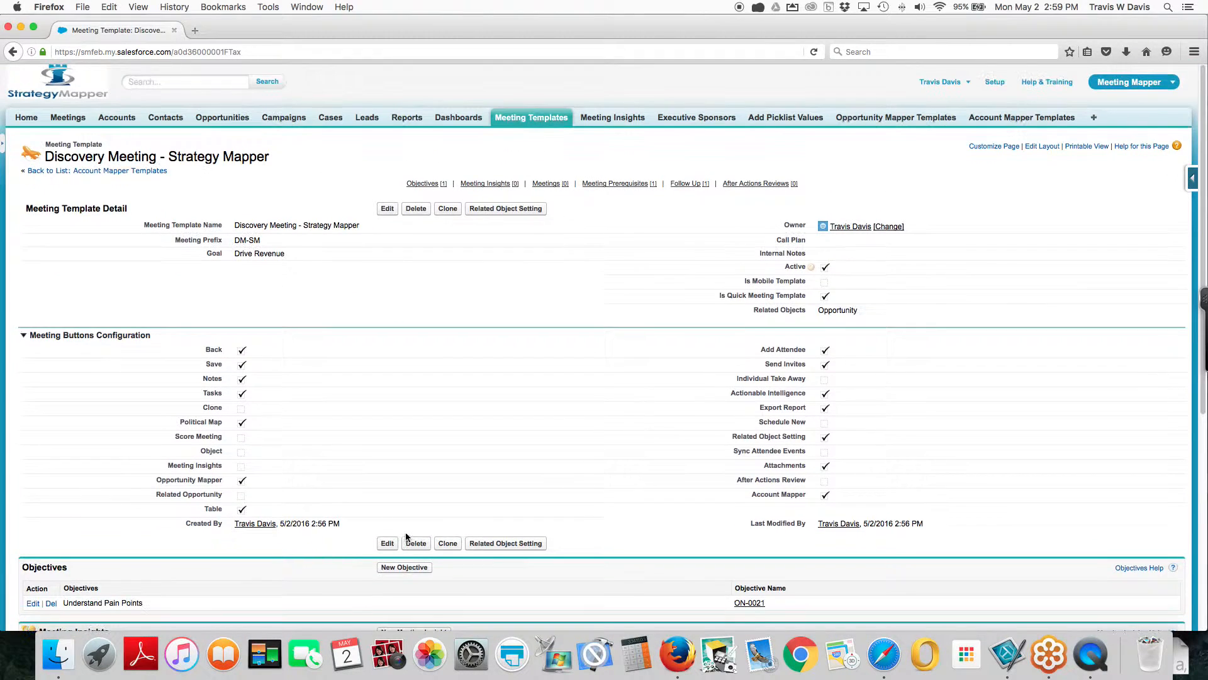
click(495, 212)
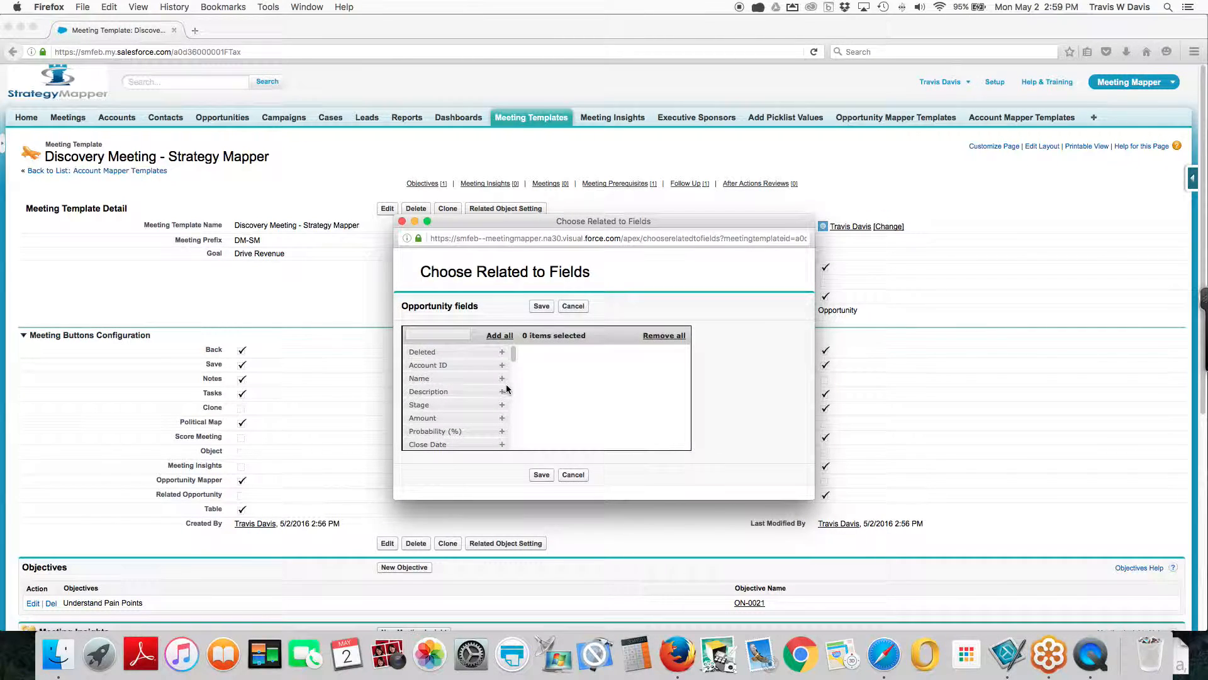
click(501, 393)
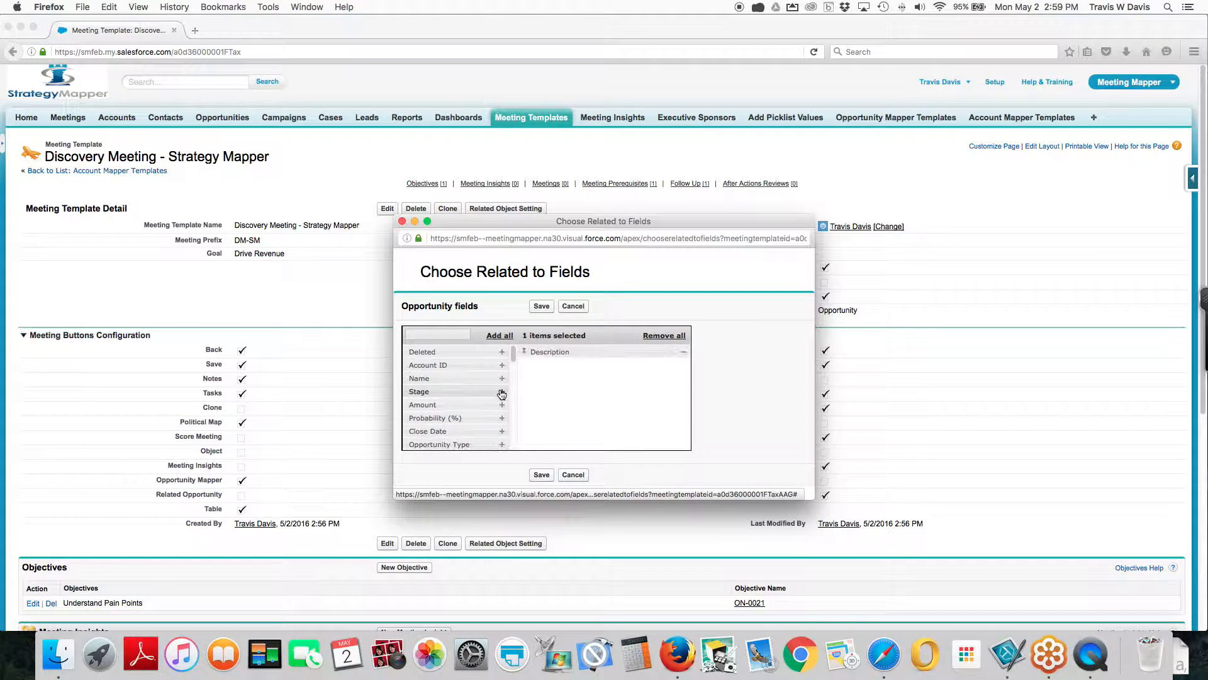
click(501, 394)
click(501, 393)
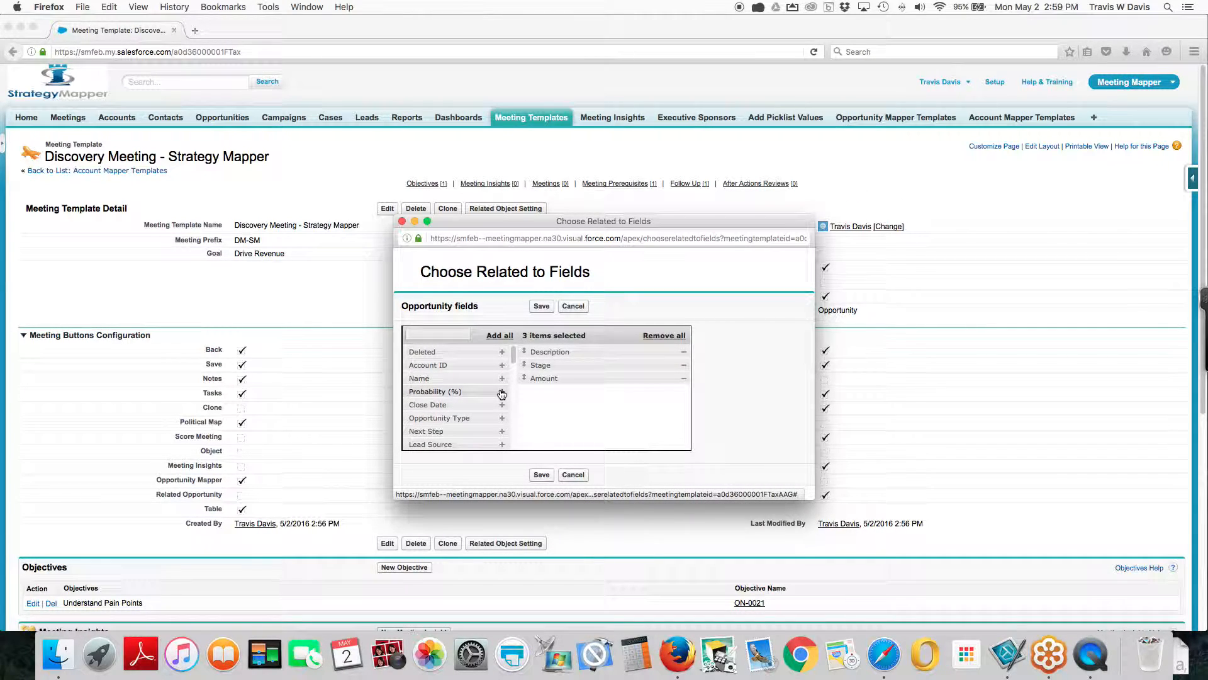
Add Close Date, Opportunity Type, Next Step and Lead Source to the related fields, save, and close the popup window
click(502, 404)
click(502, 405)
click(502, 405)
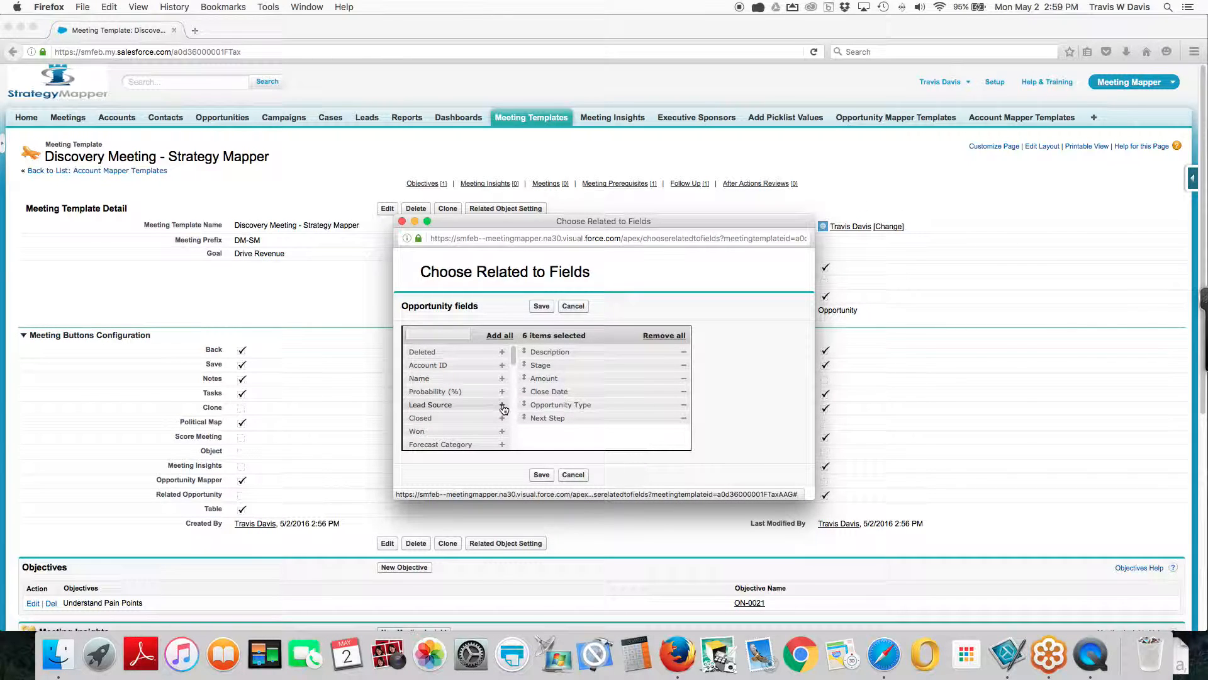
click(502, 405)
click(542, 306)
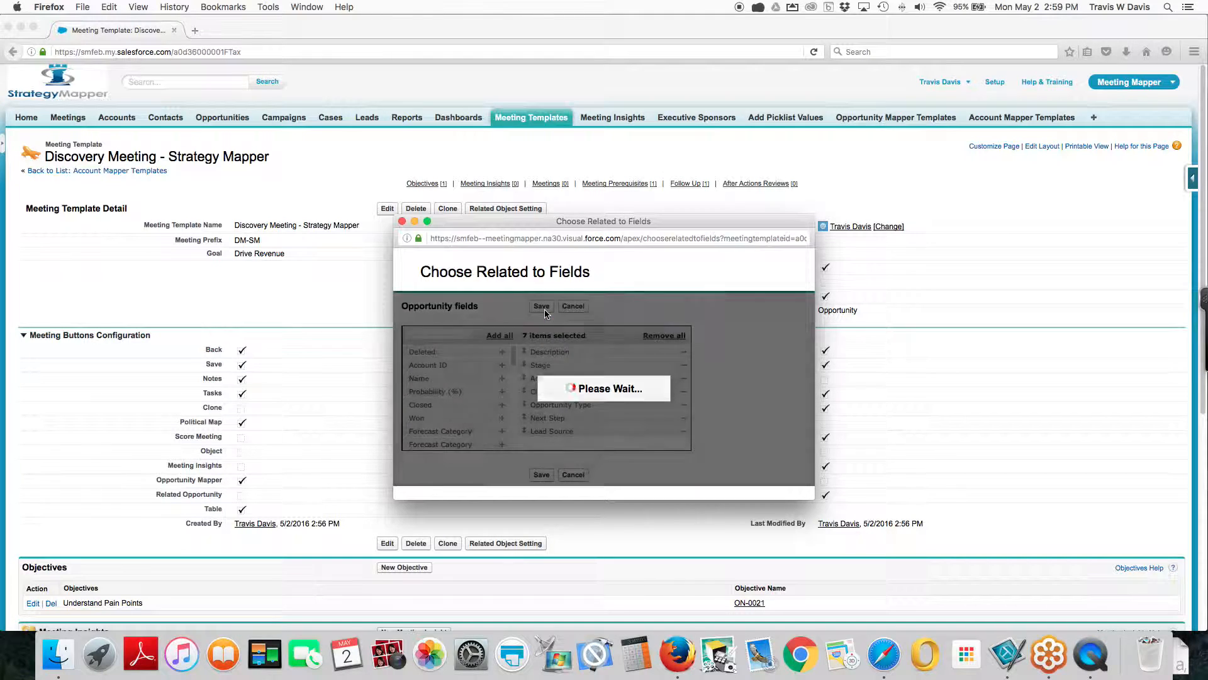
click(402, 220)
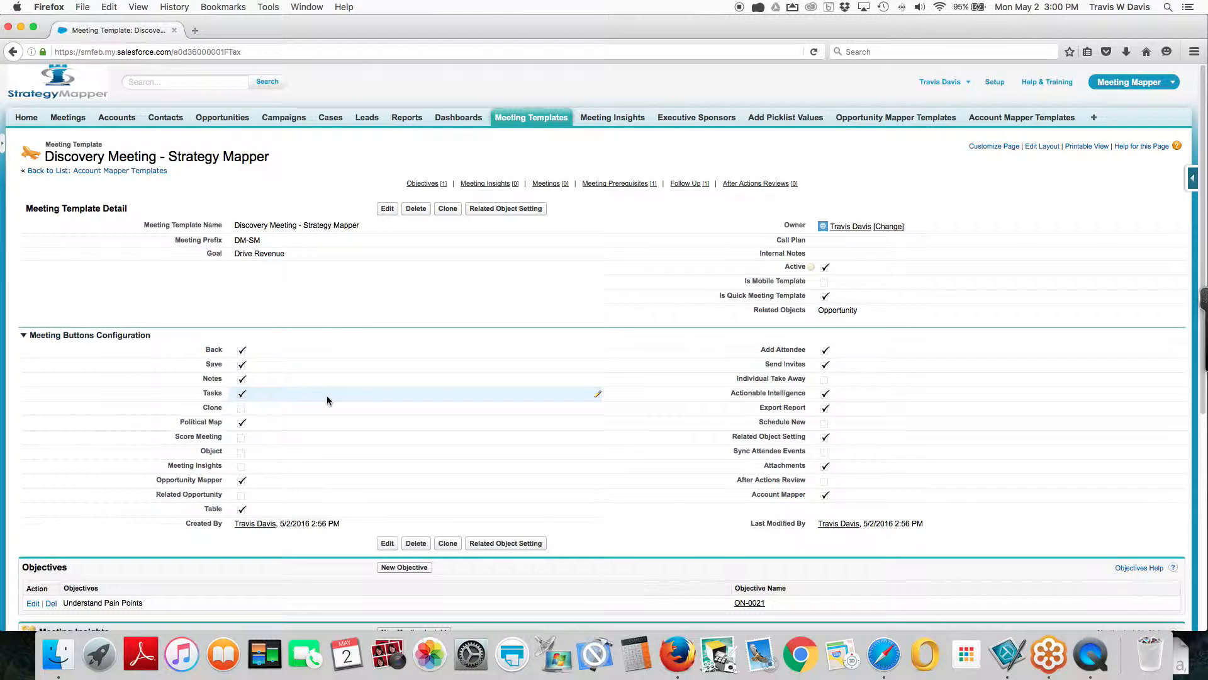
scroll(326, 399, down, 3)
scroll(326, 399, up, 3)
scroll(327, 397, up, 1)
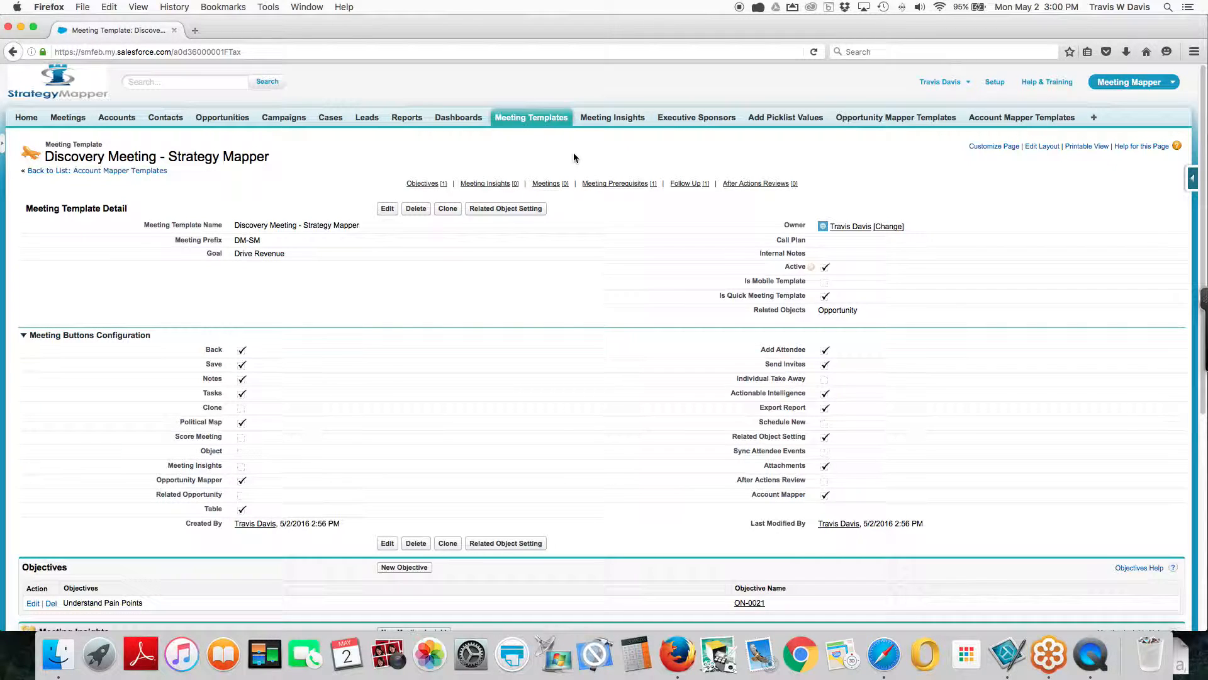
Start a new opportunity mapper template named "Existing Customers"
click(859, 122)
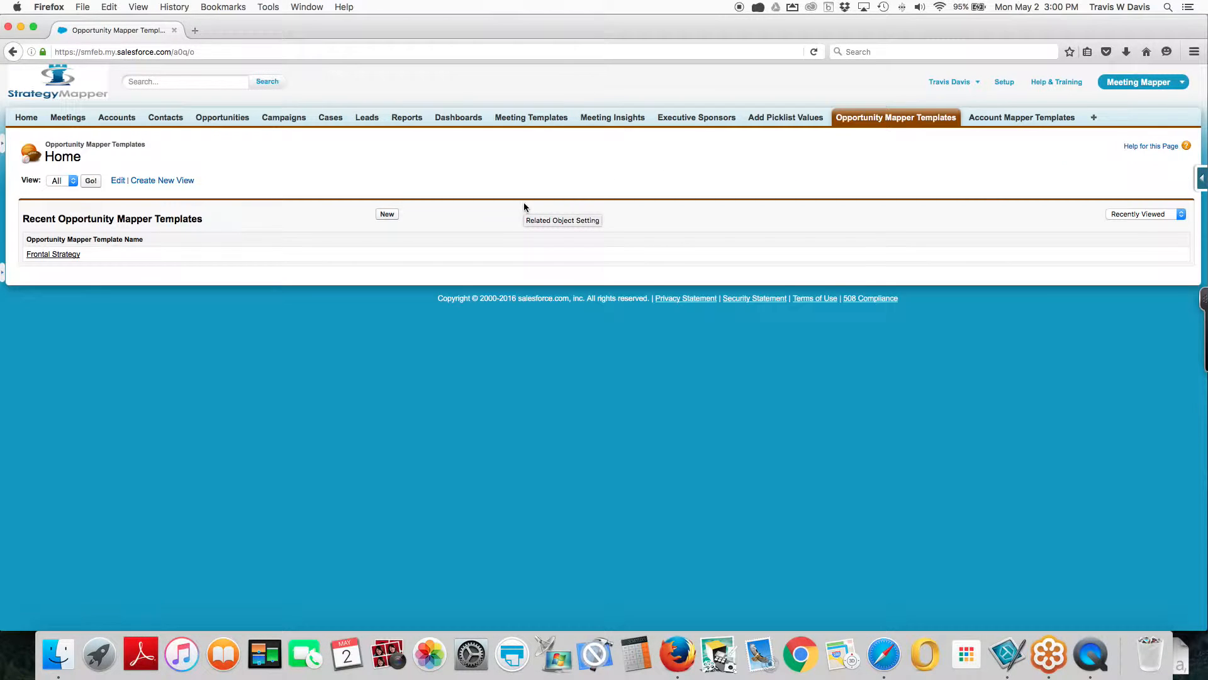
click(388, 215)
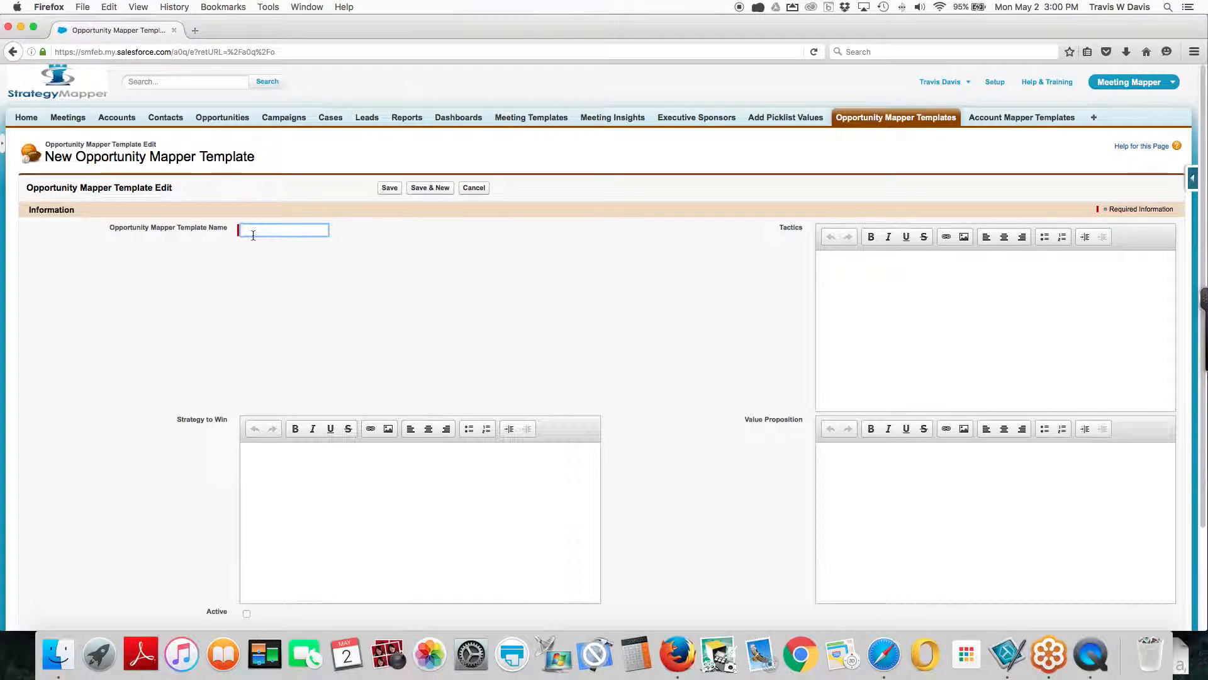
text(E)
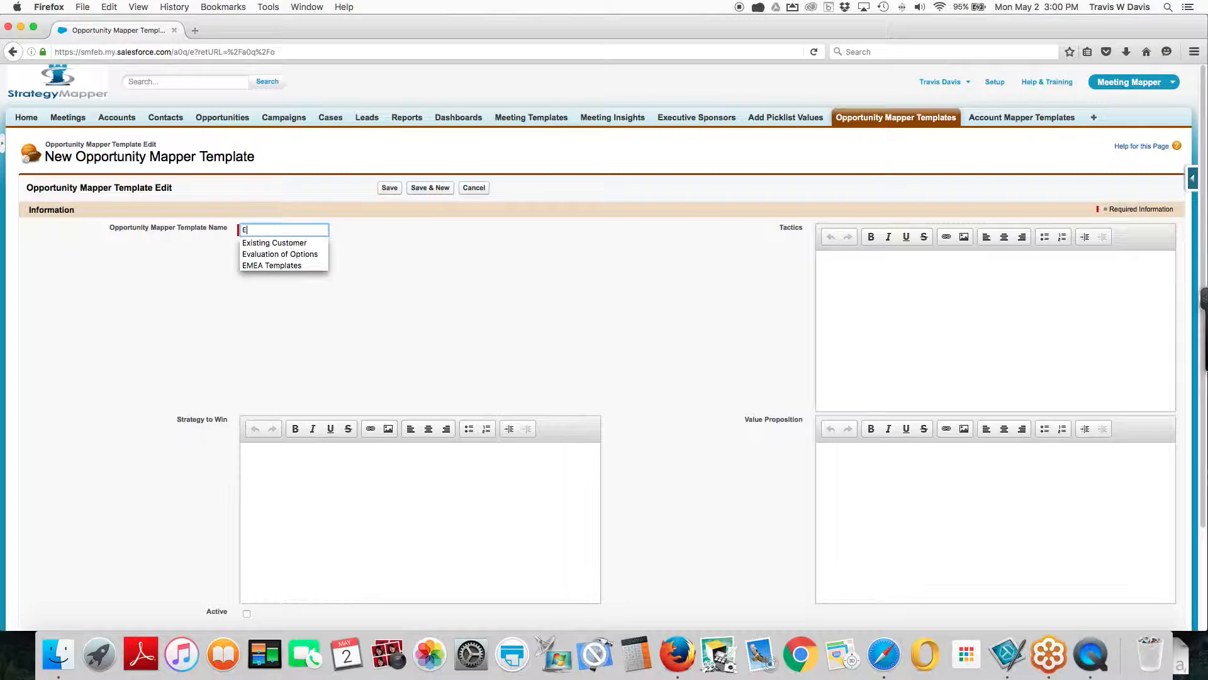
click(262, 244)
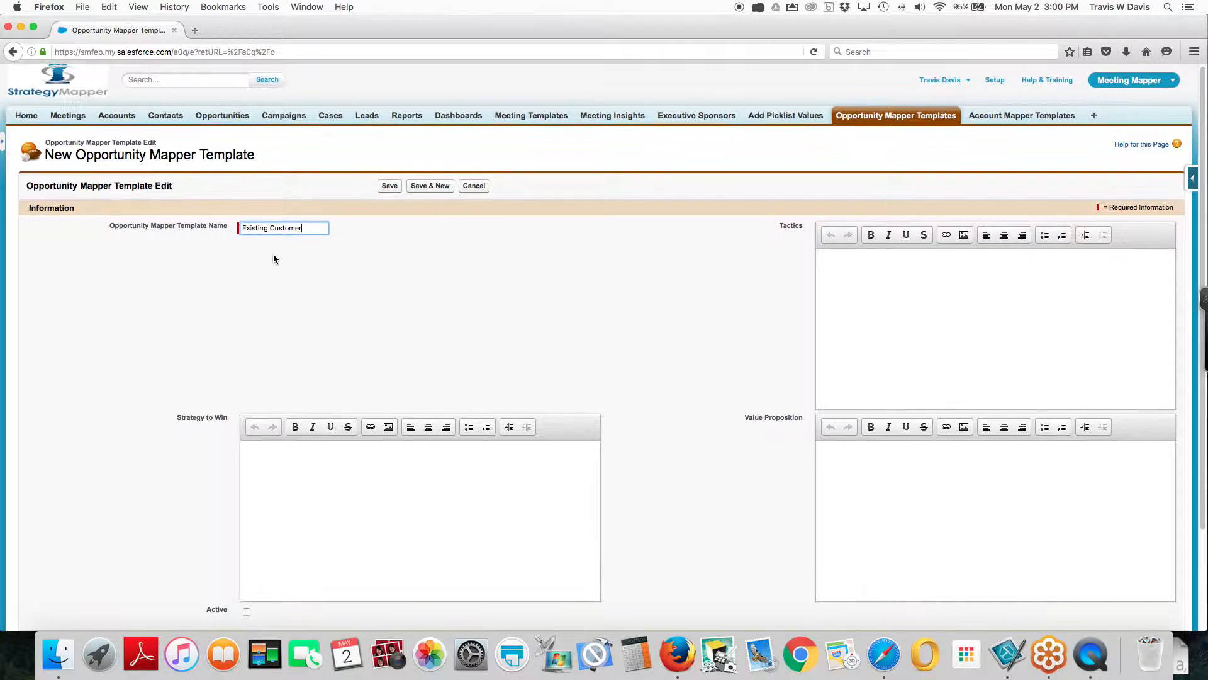
scroll(273, 254, down, 1)
text(s)
Enter "Strategy to Win" as the template's strategy to win and "Support my Strategy." as its tactics
click(293, 470)
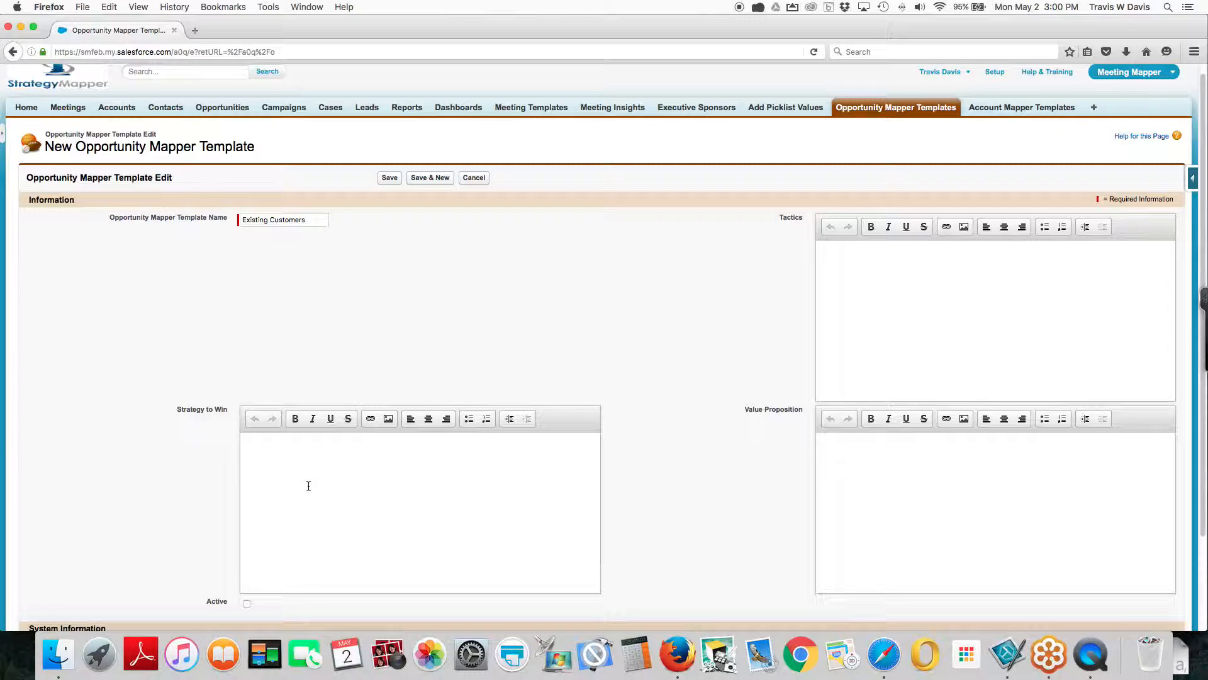
text(Strategy to)
key(BackSpace)
text(o Win)
click(861, 265)
text(Support m)
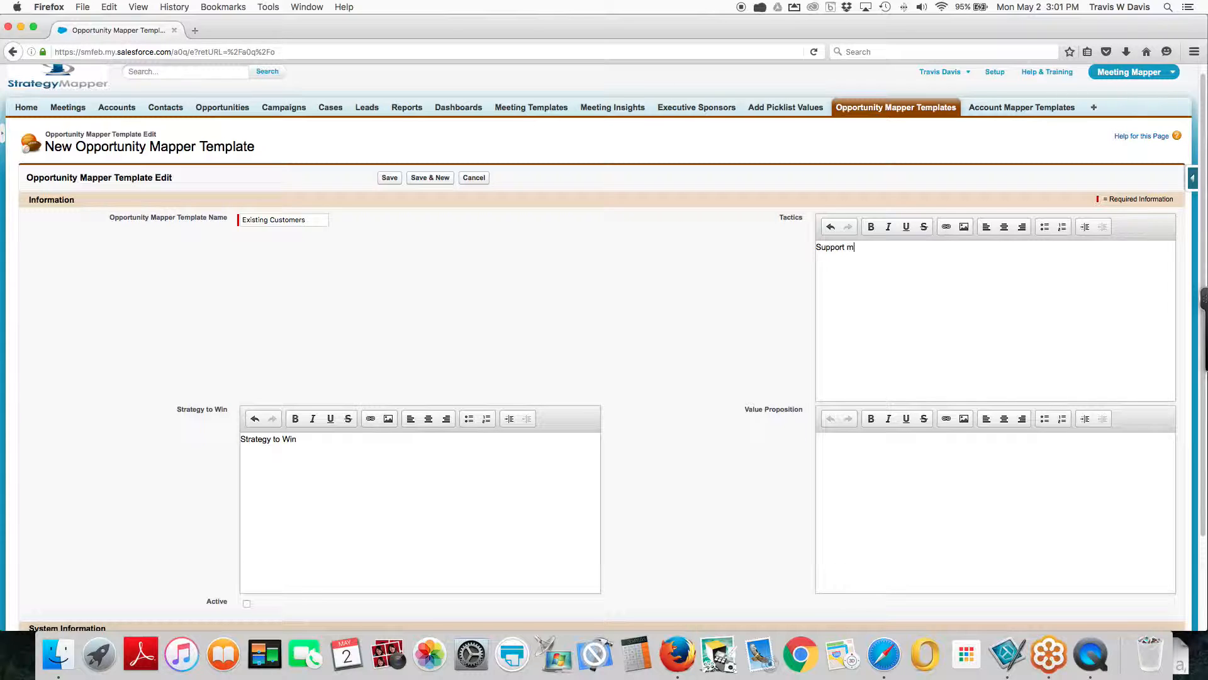
text(y Strategy.)
Leave the value proposition blank, mark the opportunity mapper template as active, and save it
click(847, 469)
scroll(705, 467, down, 3)
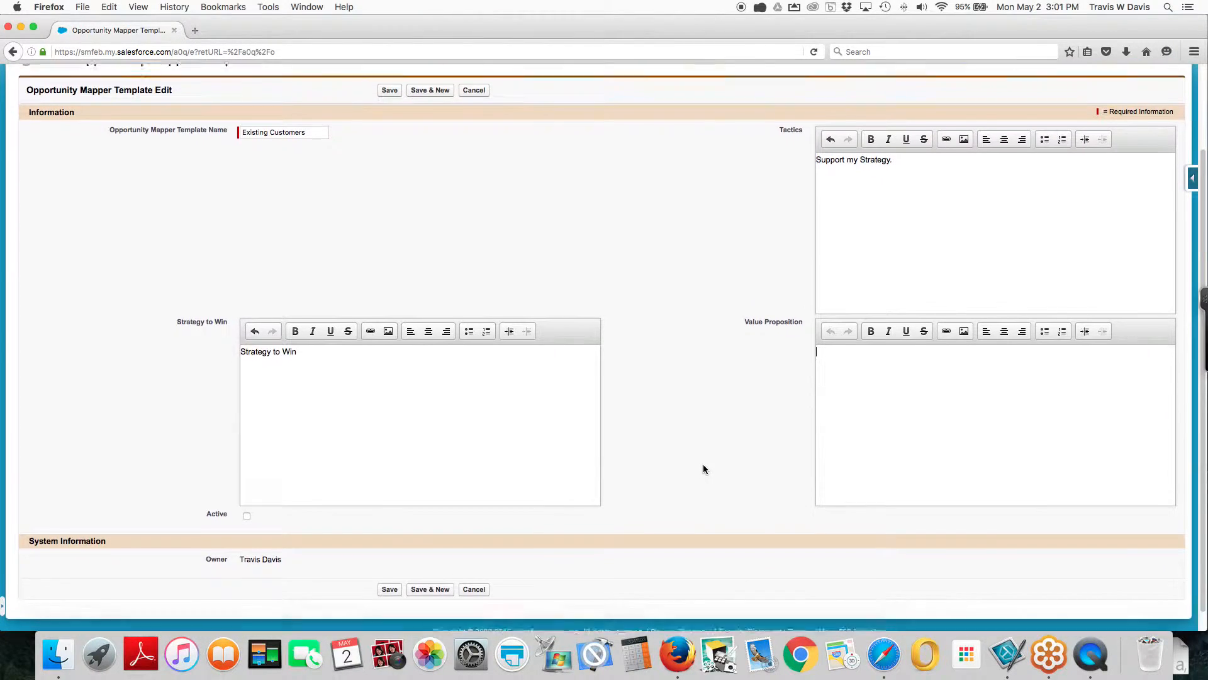
click(246, 497)
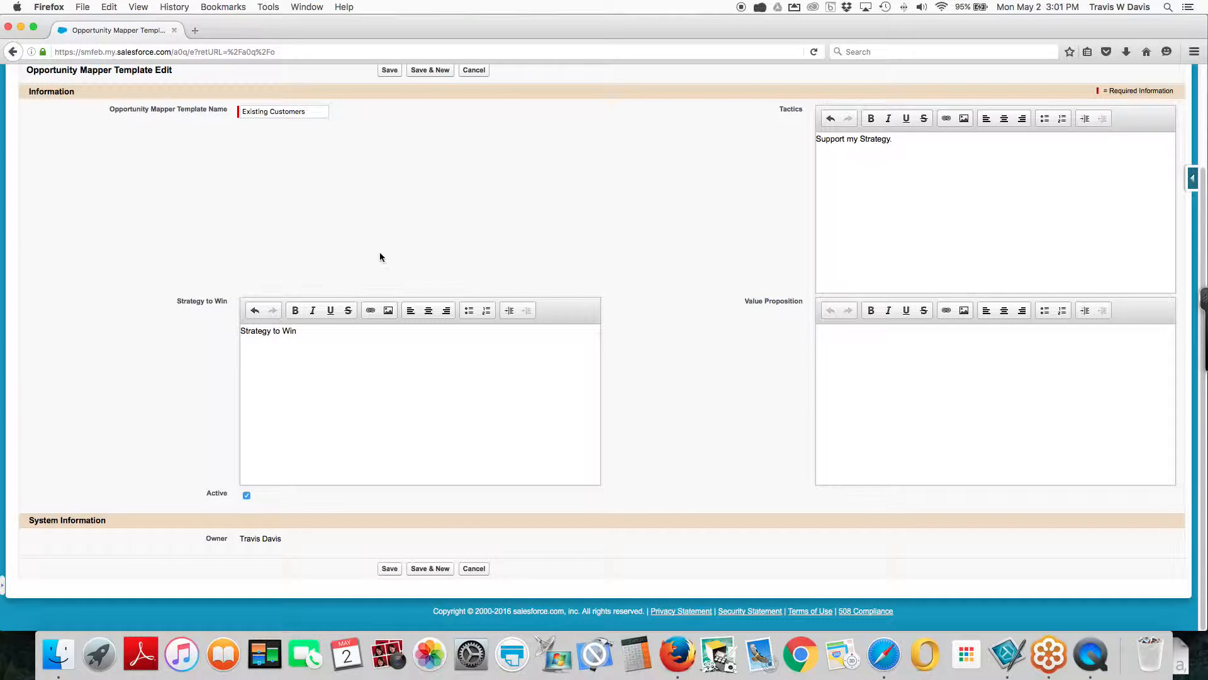
scroll(378, 207, up, 1)
click(386, 102)
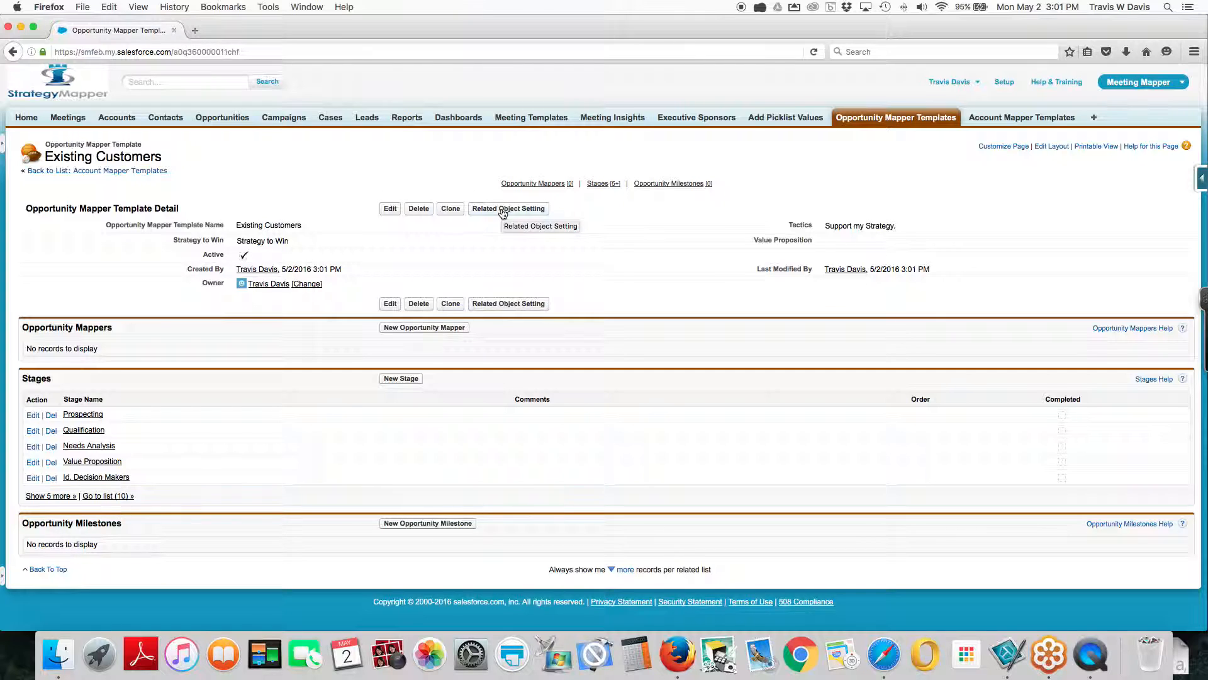
Open the related object settings of the Existing Customers template and add Name, Description, Stage and Amount to the related fields
click(502, 210)
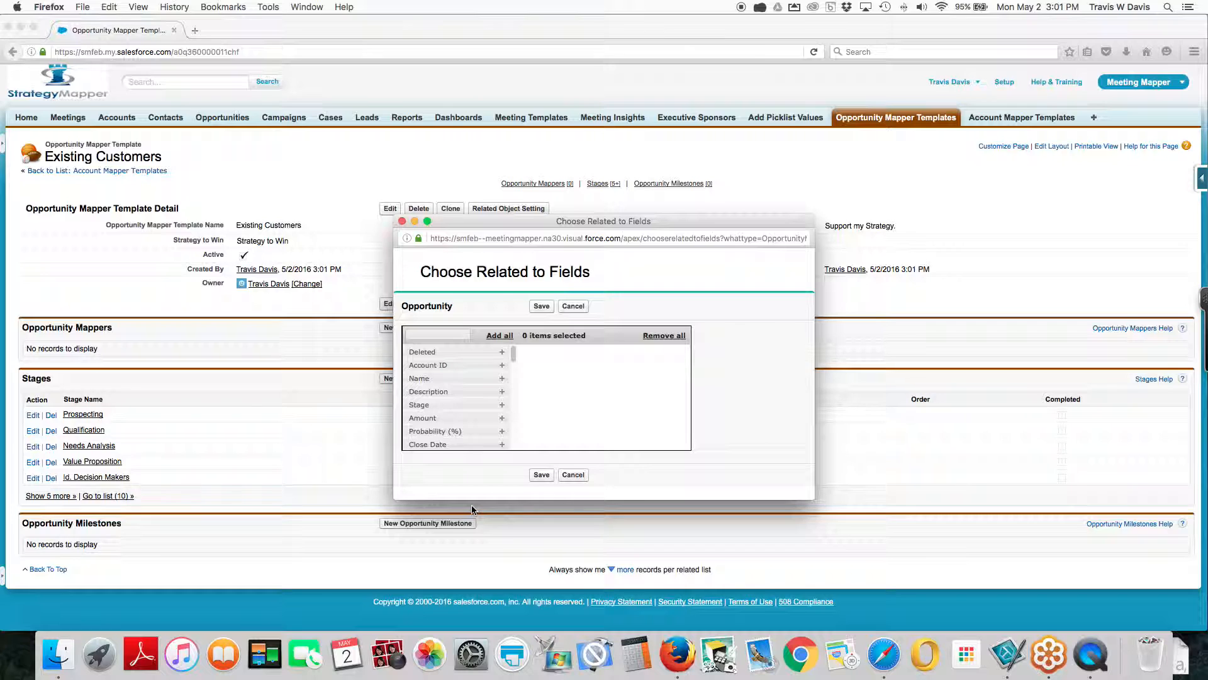
click(502, 379)
click(503, 381)
click(502, 380)
click(503, 380)
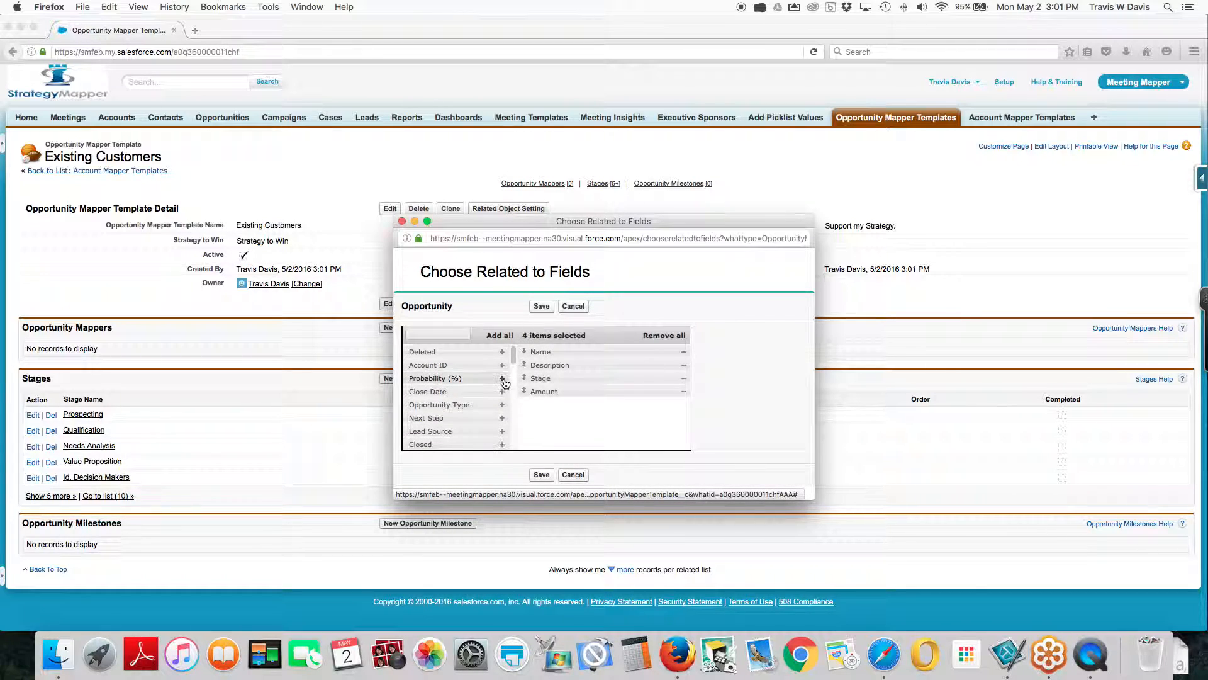
Add Close Date, Opportunity Type, Next Step and Lead Source to the selected opportunity fields, save, and close the popup window
click(502, 392)
click(502, 392)
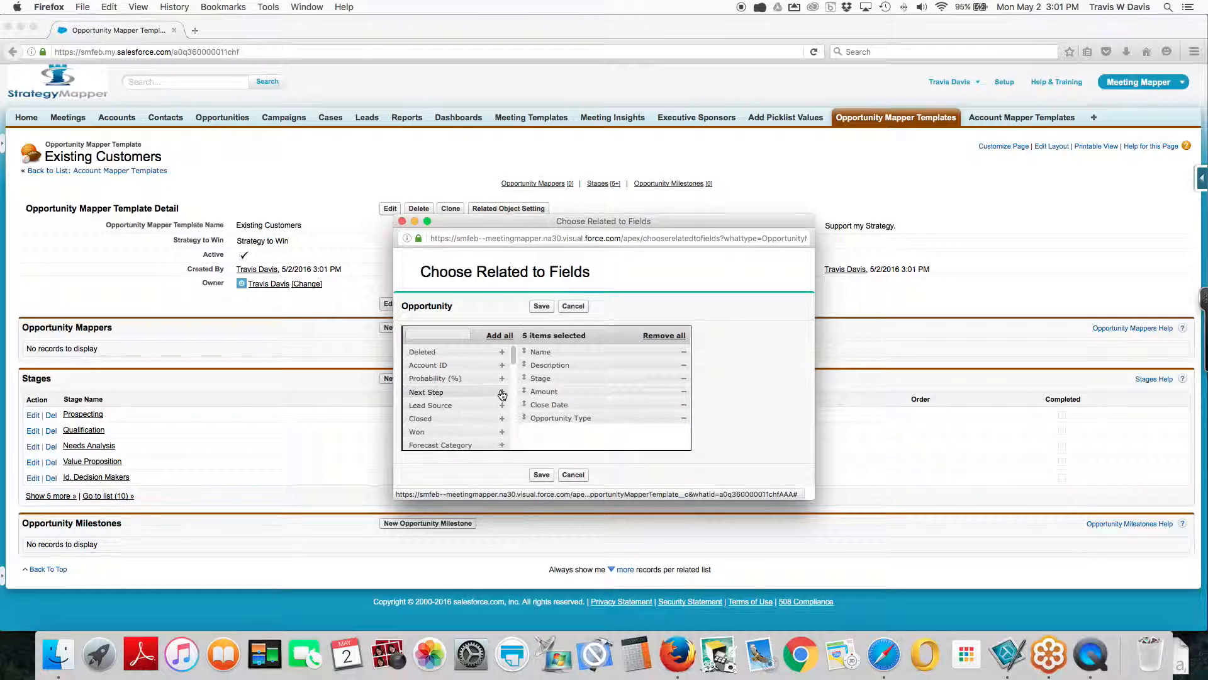
click(502, 392)
click(502, 393)
scroll(469, 424, down, 3)
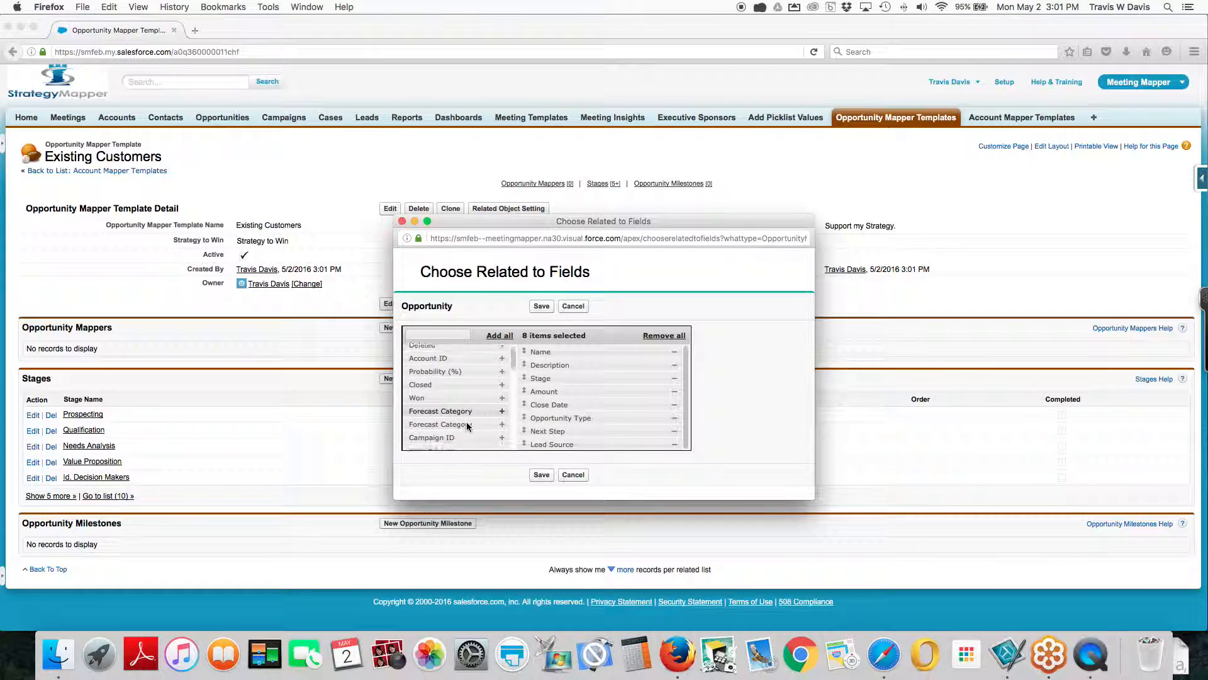
scroll(469, 425, down, 3)
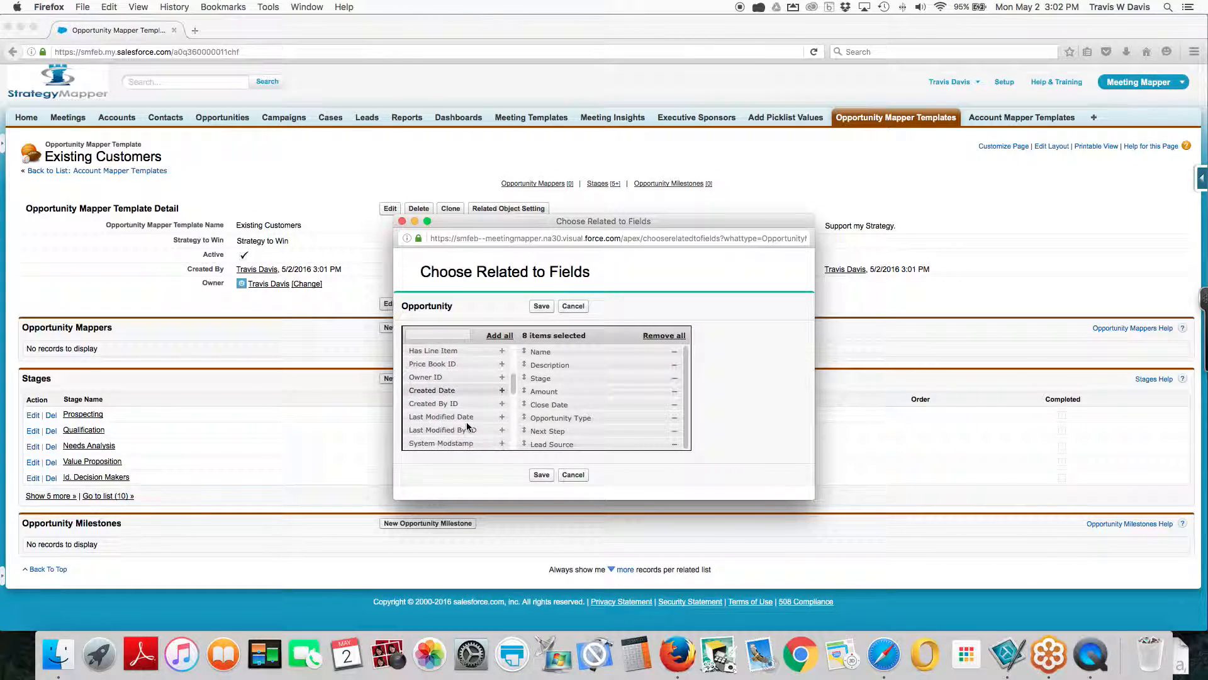
scroll(468, 427, down, 2)
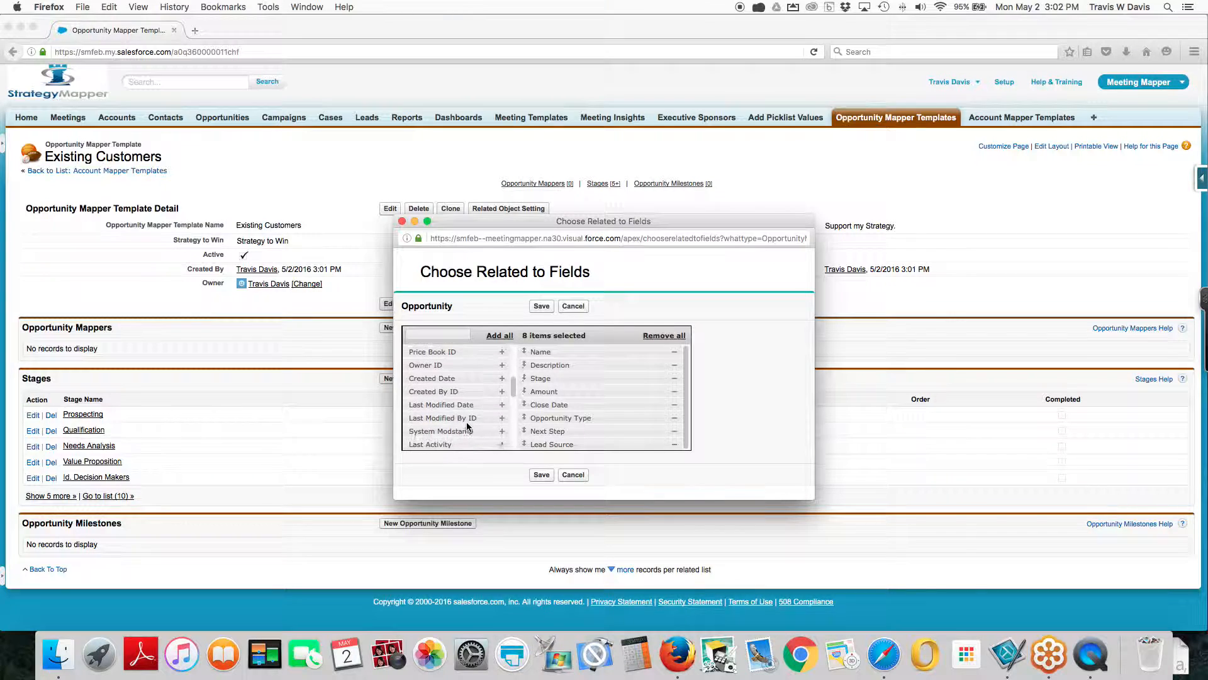
click(543, 308)
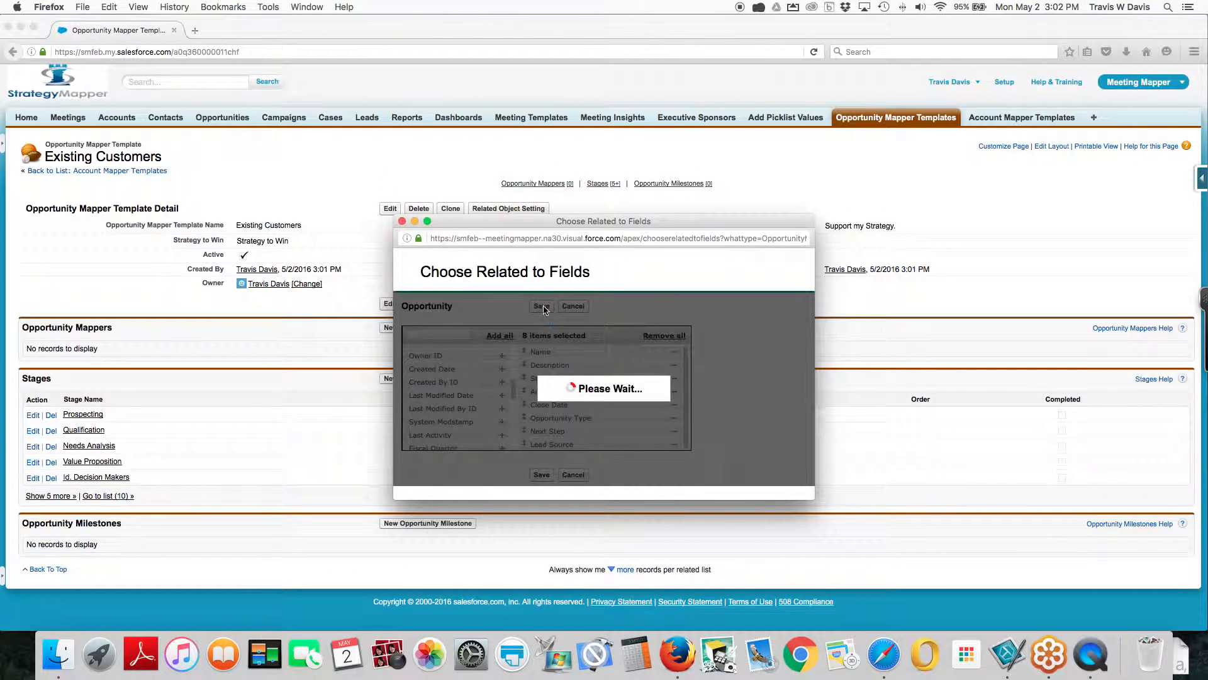
click(402, 221)
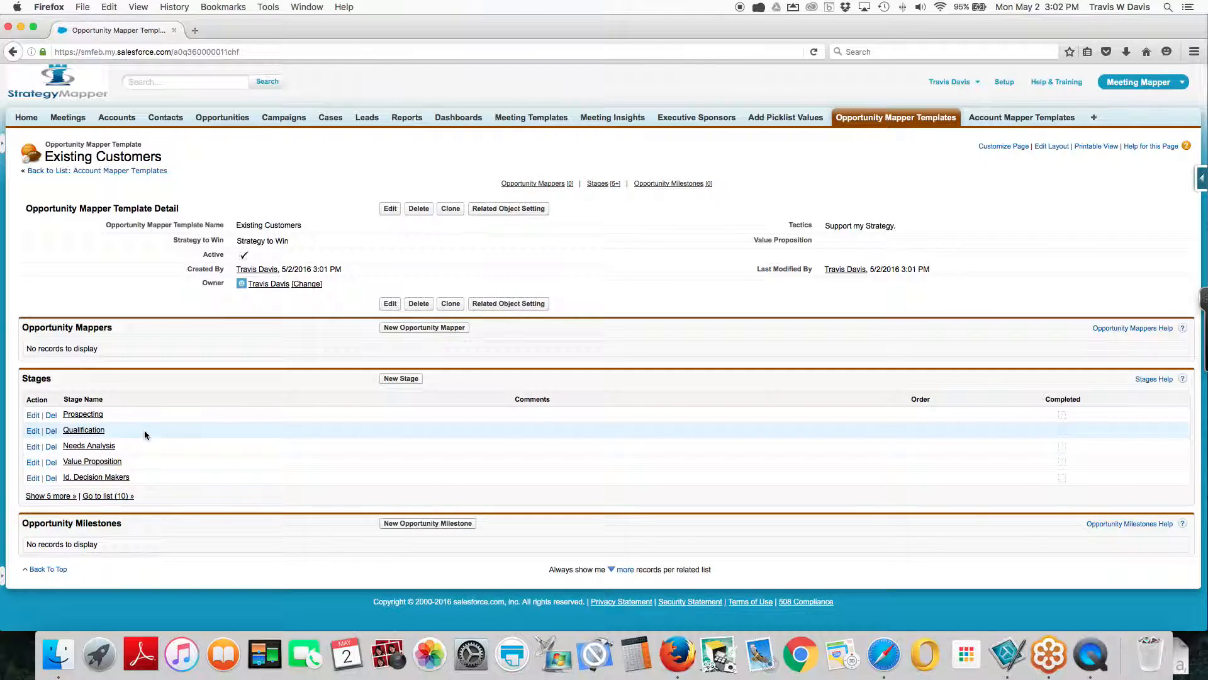
Set the Prospecting stage's order to 1, leave its comments blank, and save the stage
click(32, 415)
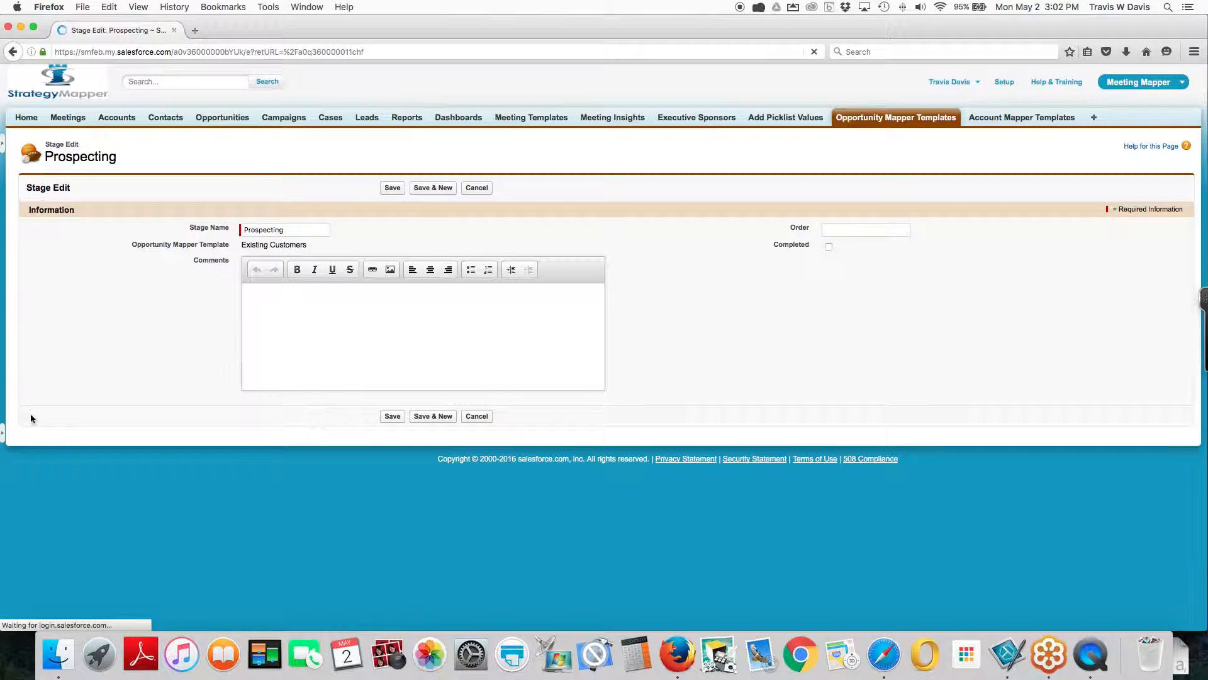
click(832, 231)
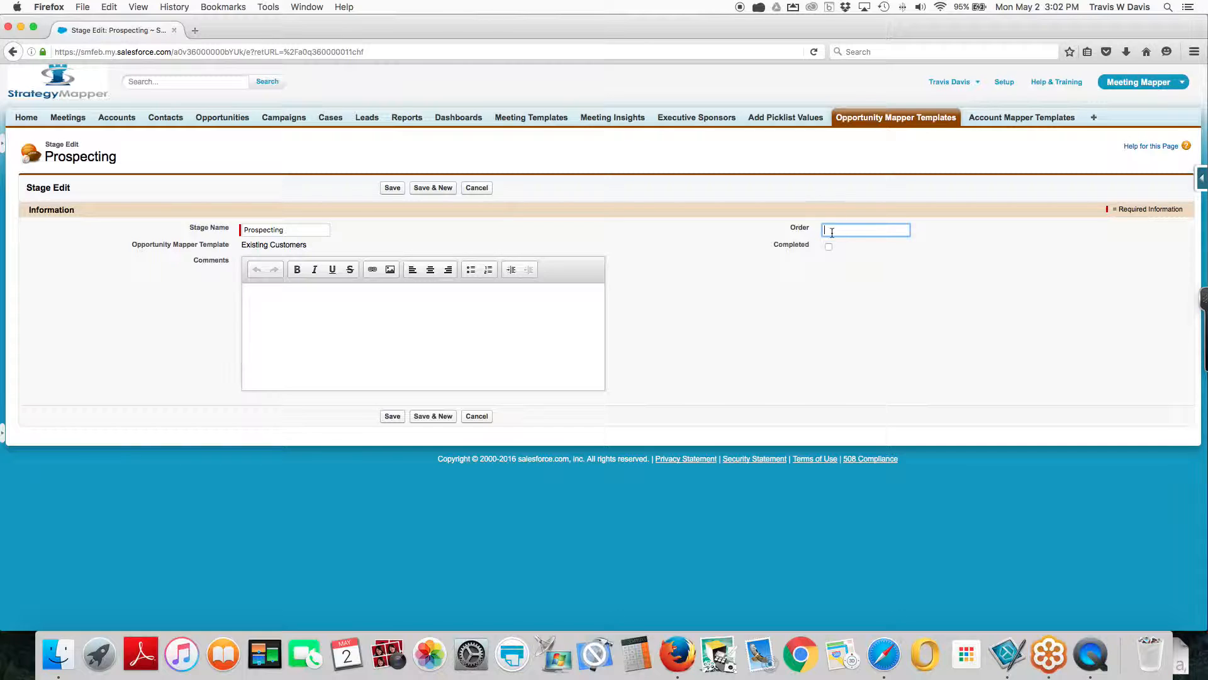
text(1)
click(349, 318)
click(349, 318)
click(391, 188)
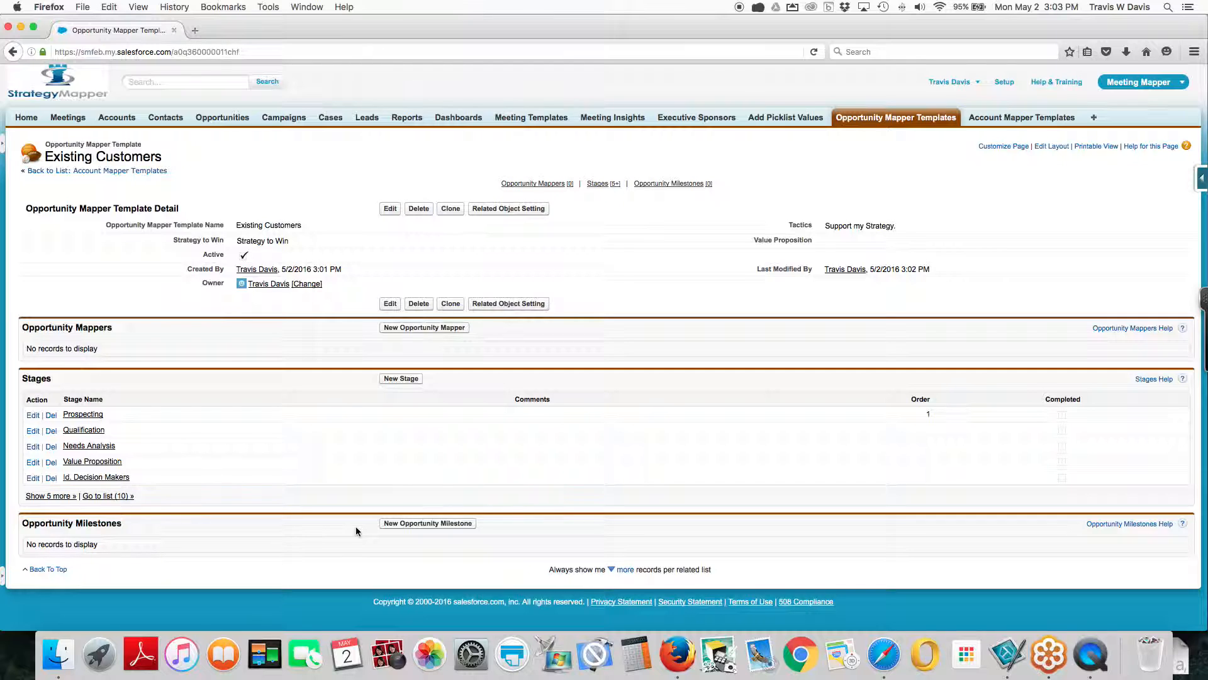
Start a new opportunity milestone for the Existing Customers template named "Identify Pain Points"
click(394, 526)
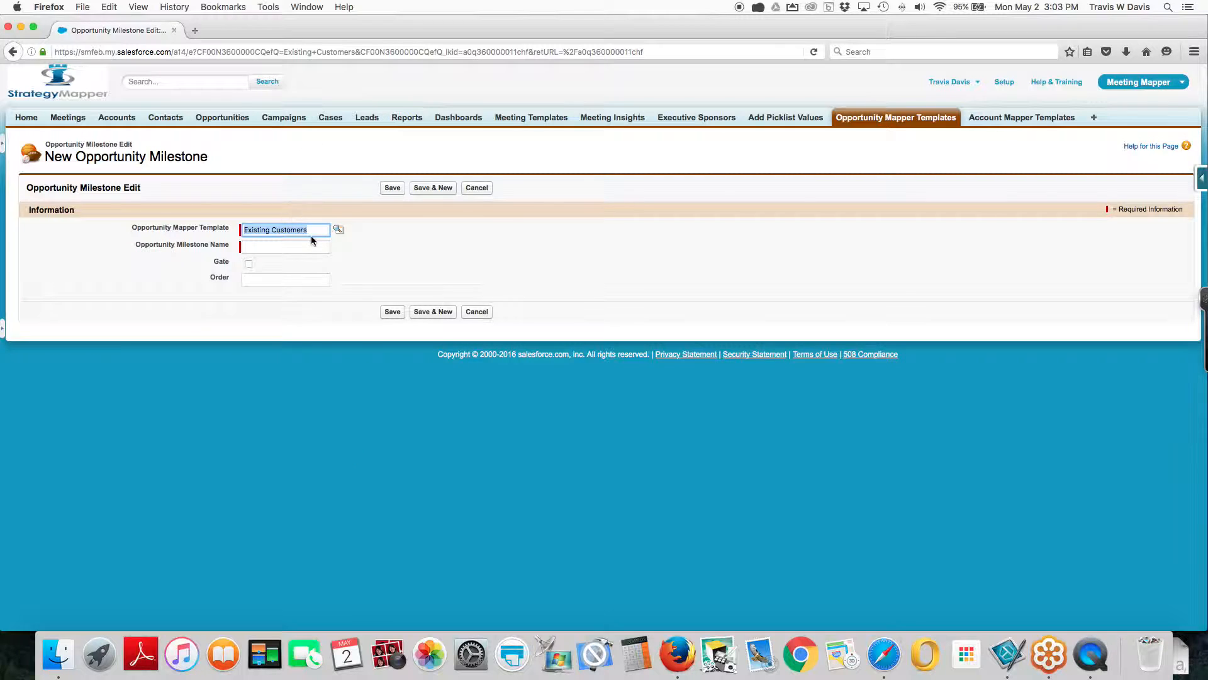
click(296, 248)
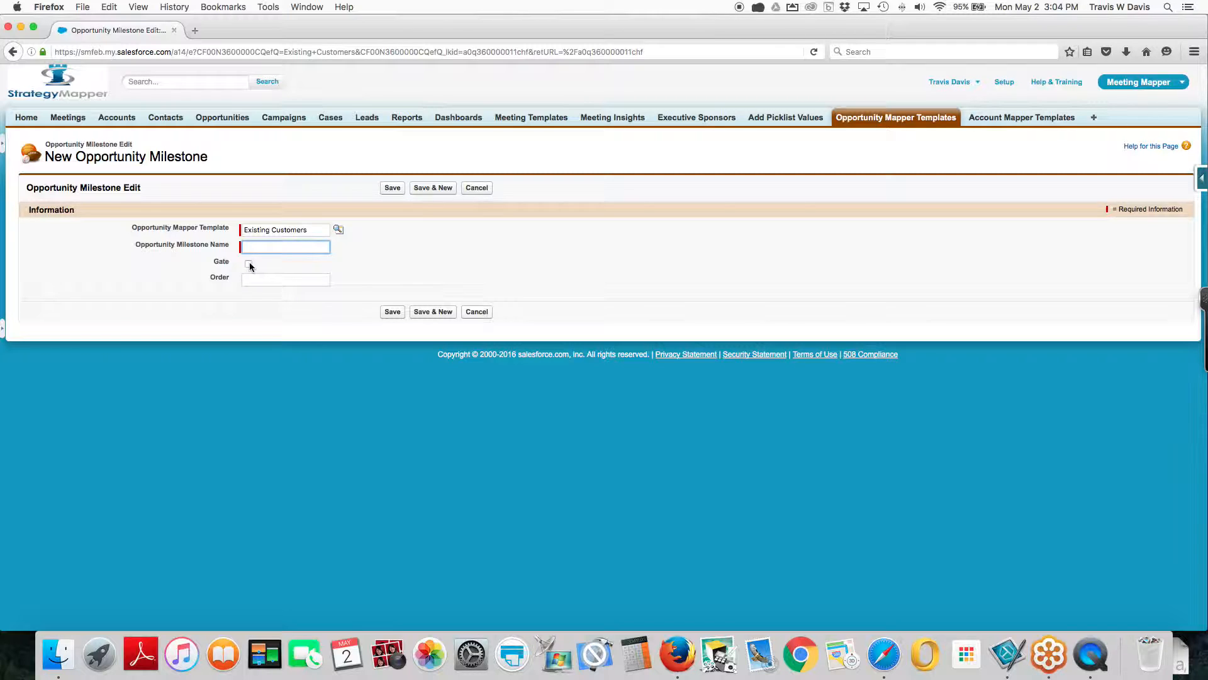
text(Io)
text(en)
text(tn)
text(ify)
text(Pain)
key(BackSpace)
key(BackSpace)
key(BackSpace)
key(BackSpace)
text(Pain Point)
Mark the milestone as a gate with order 1, save it, and return to the Existing Customers template
click(248, 264)
click(252, 281)
text(1)
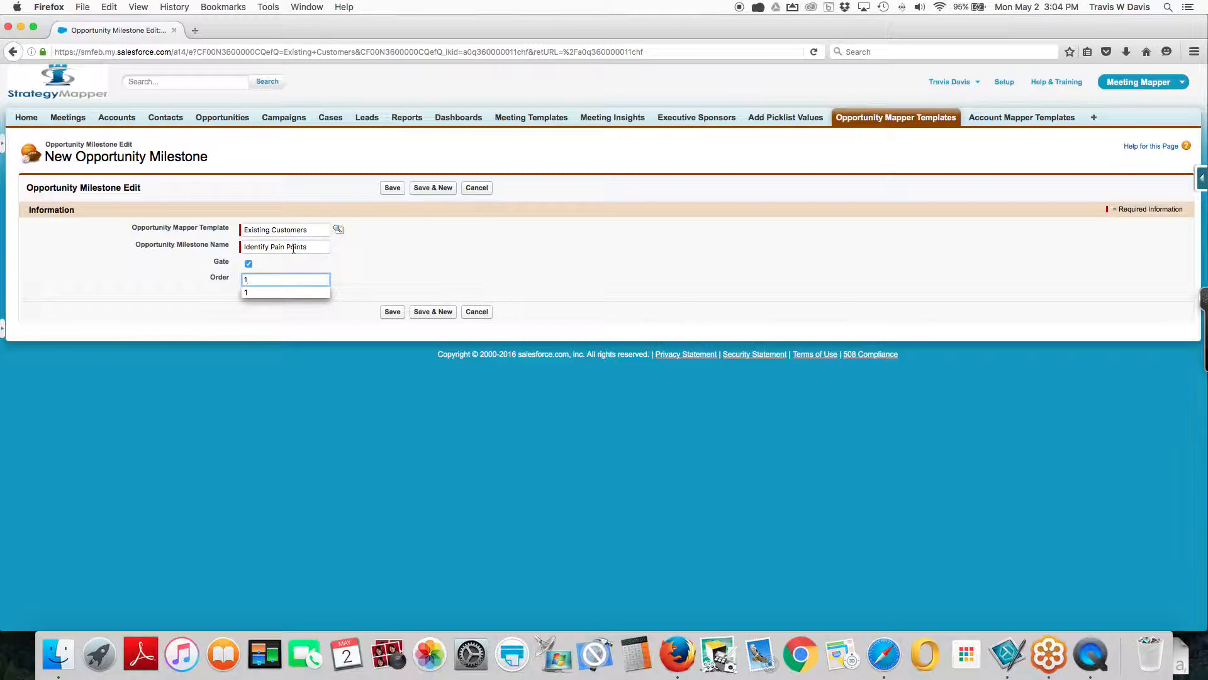
click(373, 283)
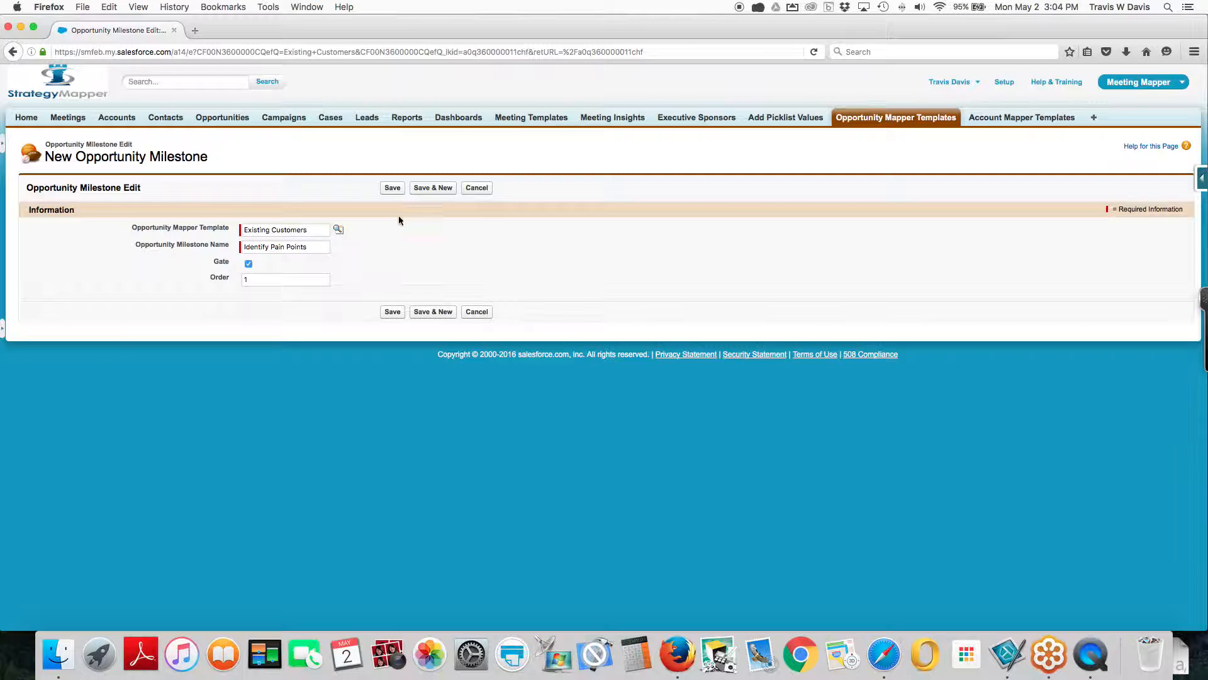
click(392, 188)
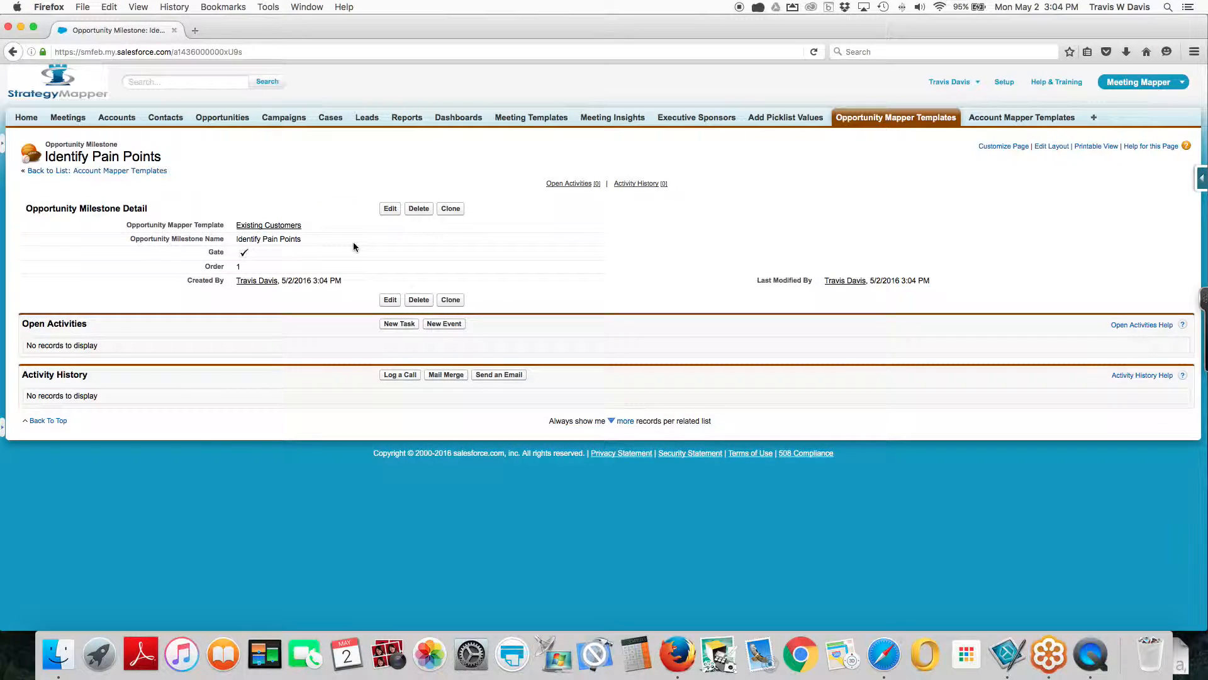
click(276, 226)
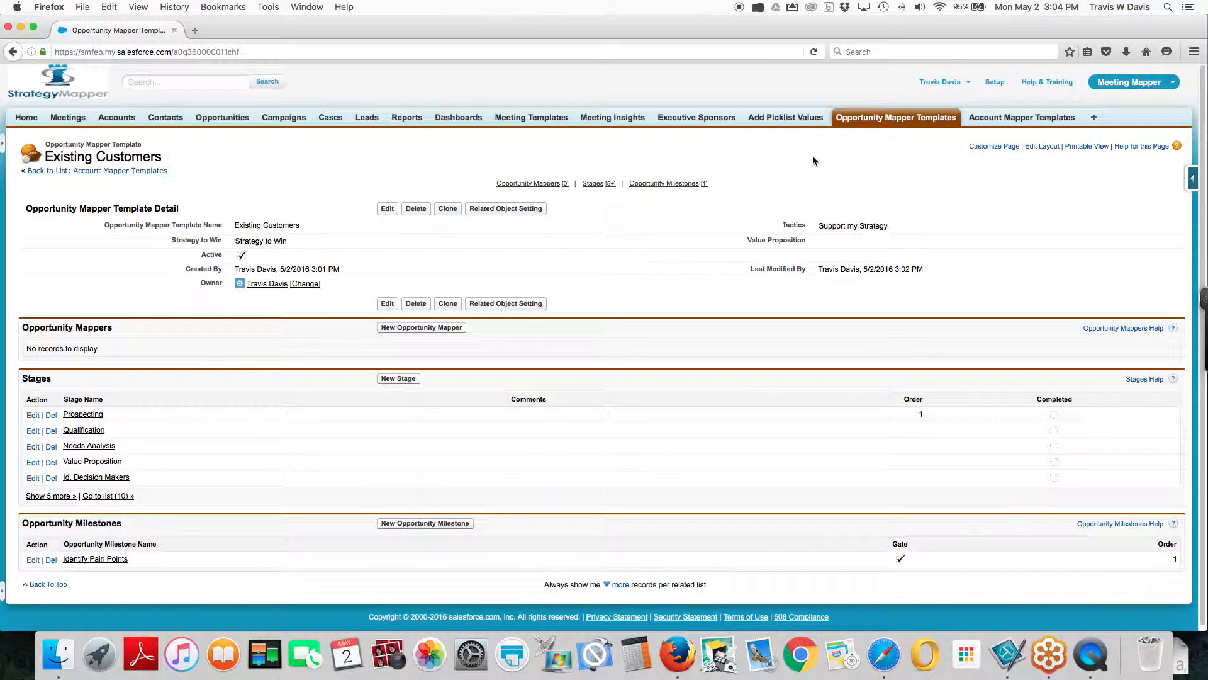
Open the Frontal Strategy opportunity mapper template and examine its tactics, strategy to win, value proposition, stages and milestones
click(870, 126)
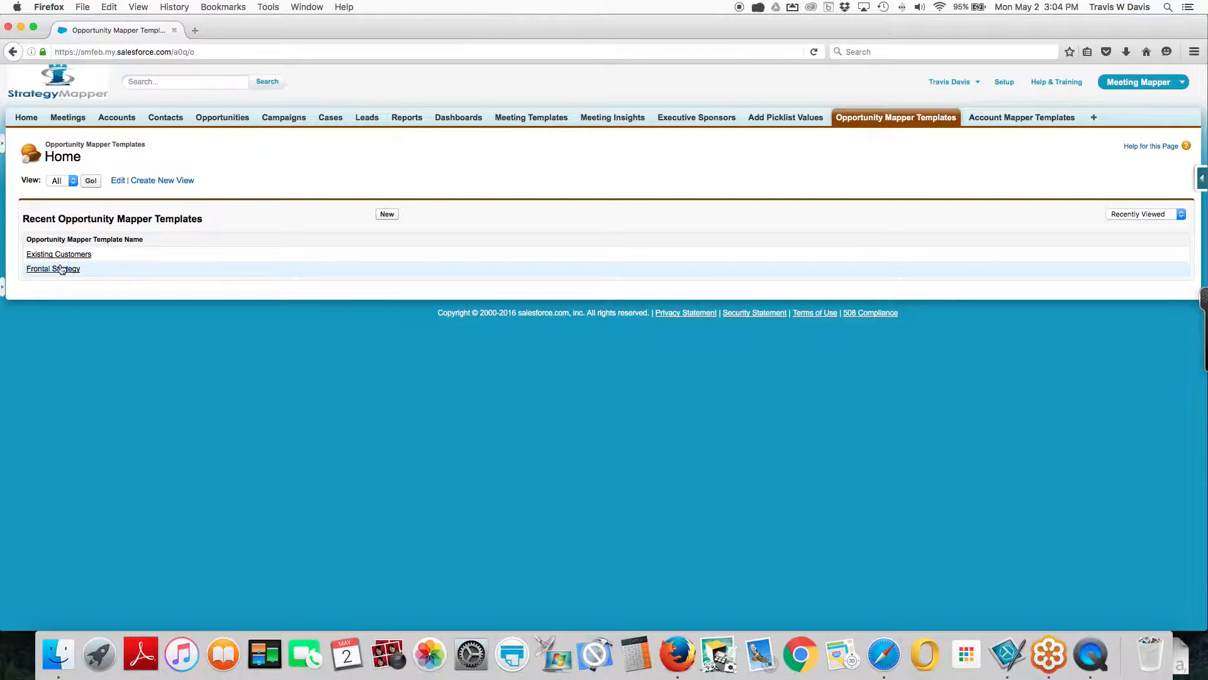
click(60, 269)
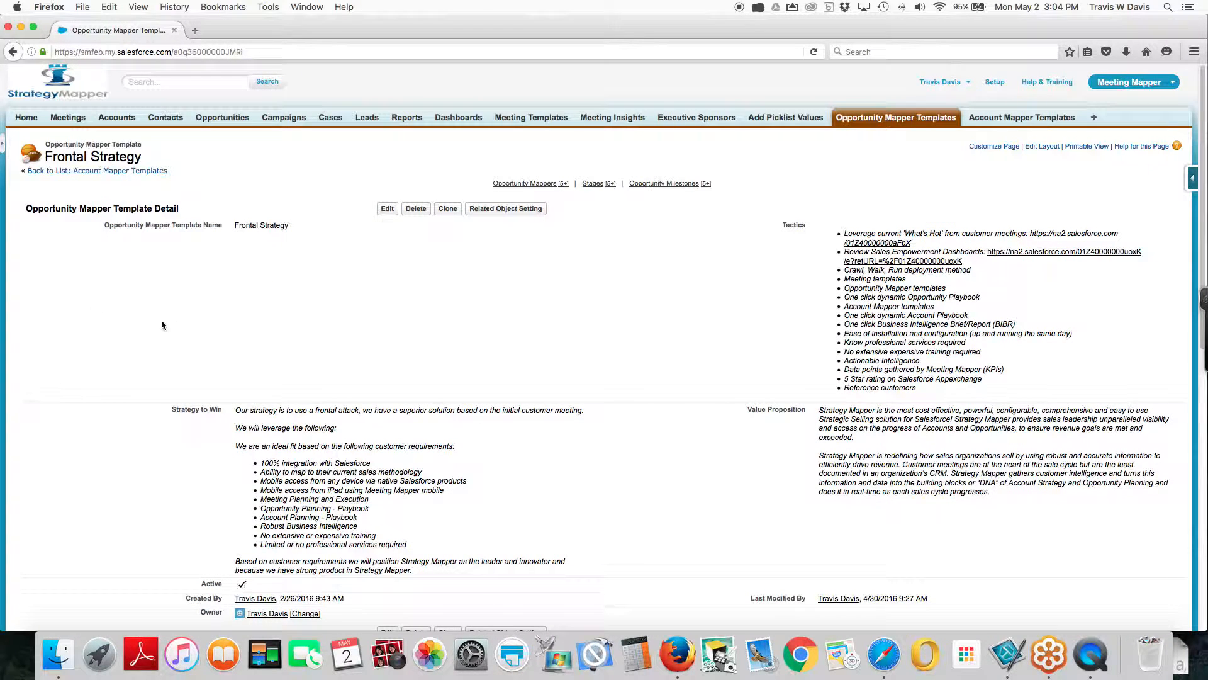
scroll(269, 424, down, 1)
scroll(568, 333, down, 3)
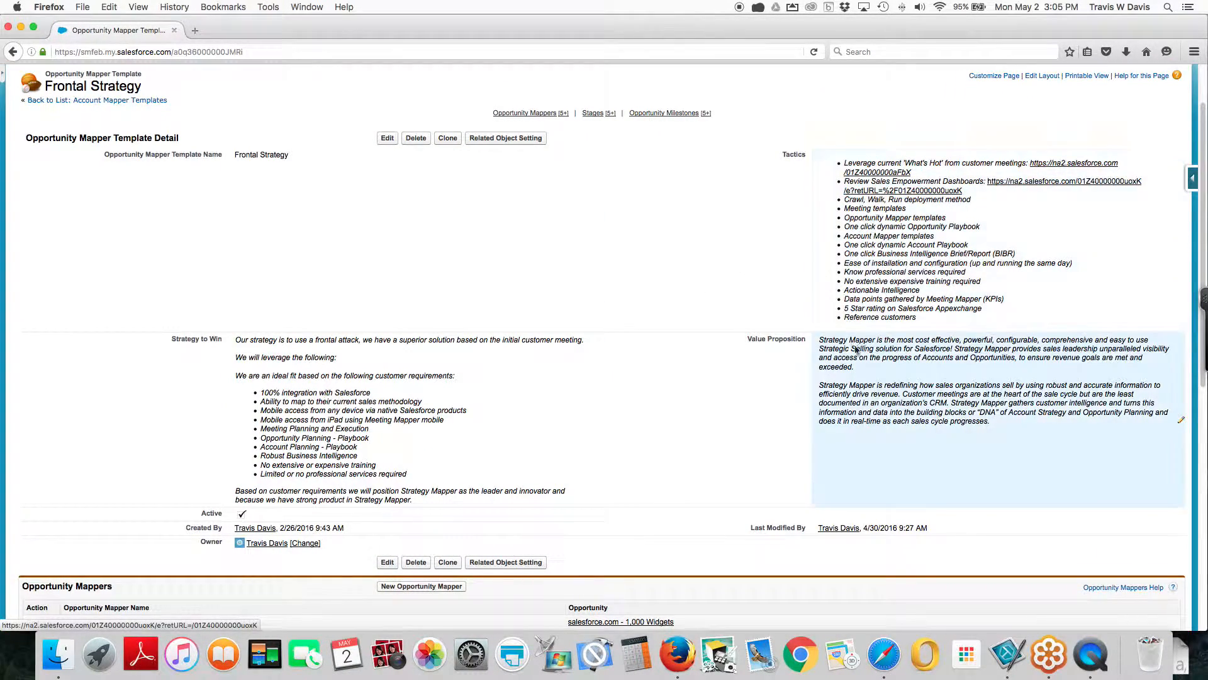
scroll(511, 334, down, 10)
scroll(511, 338, down, 3)
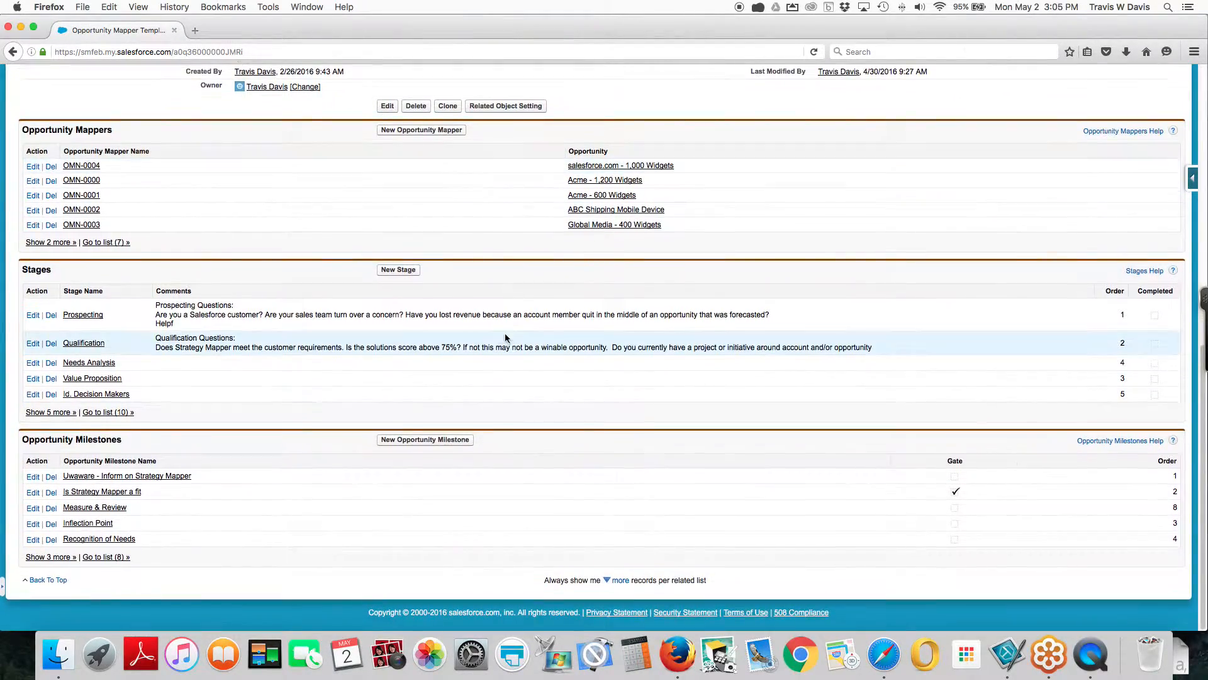
Review the comments in the Frontal Strategy template's Prospecting stage, cancel the edit, and look over the template again
click(30, 317)
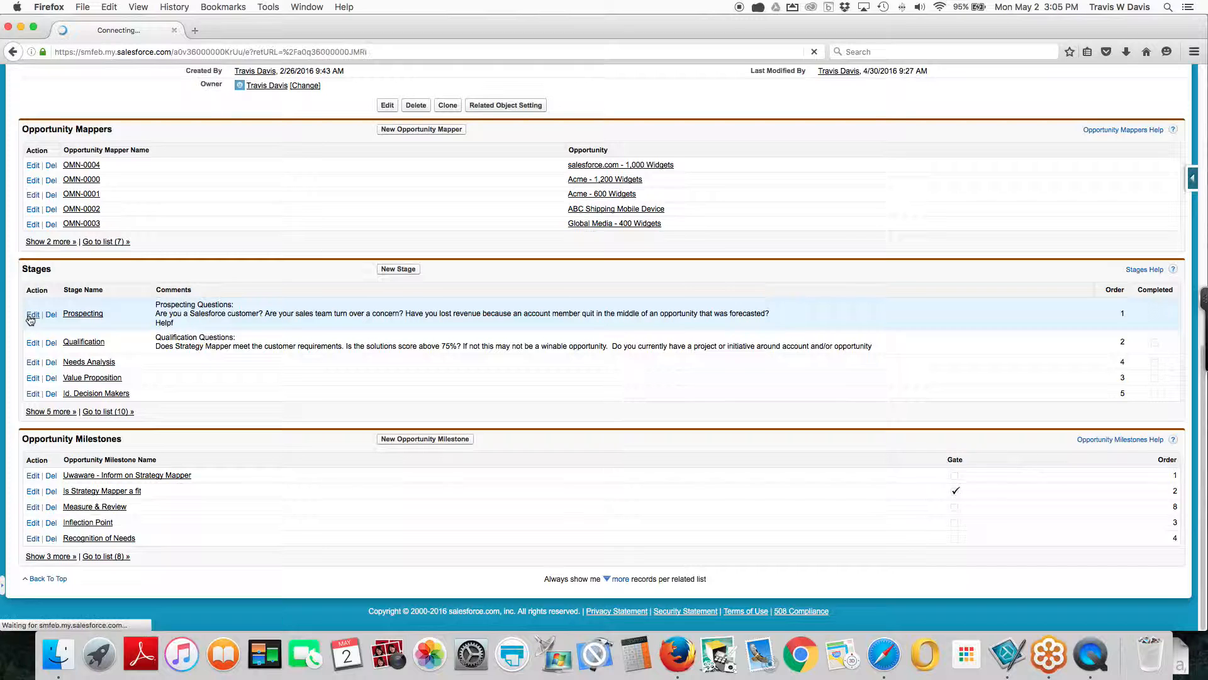
scroll(409, 381, down, 3)
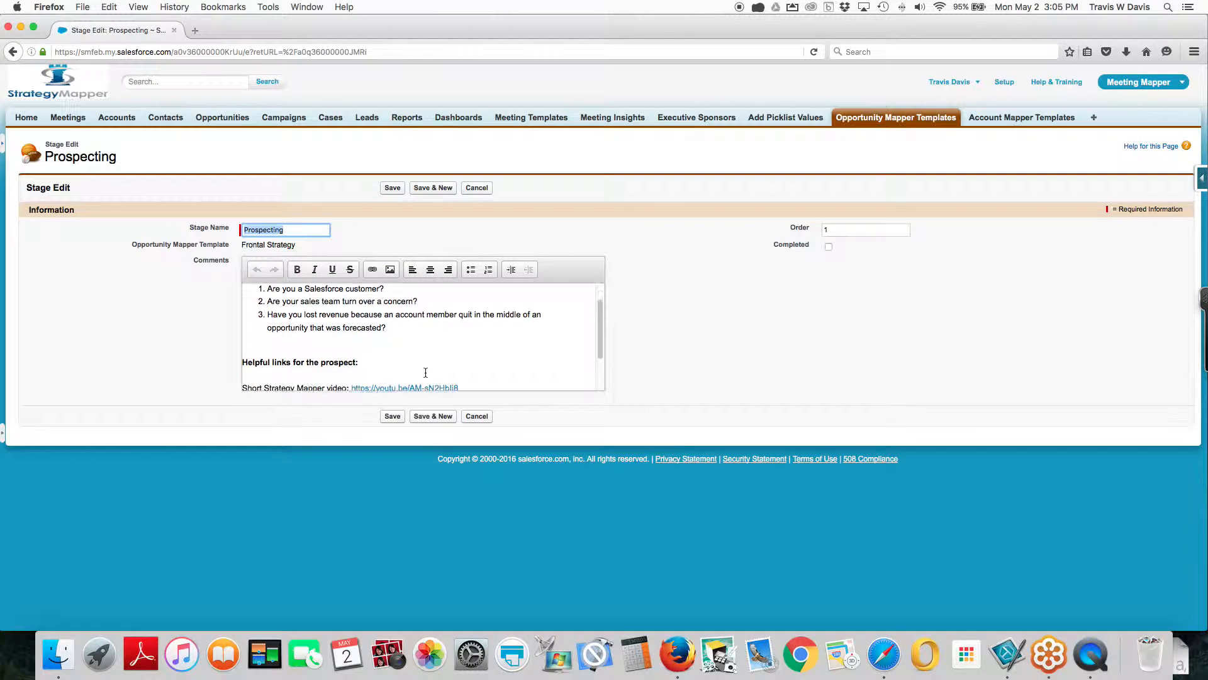
scroll(424, 372, up, 3)
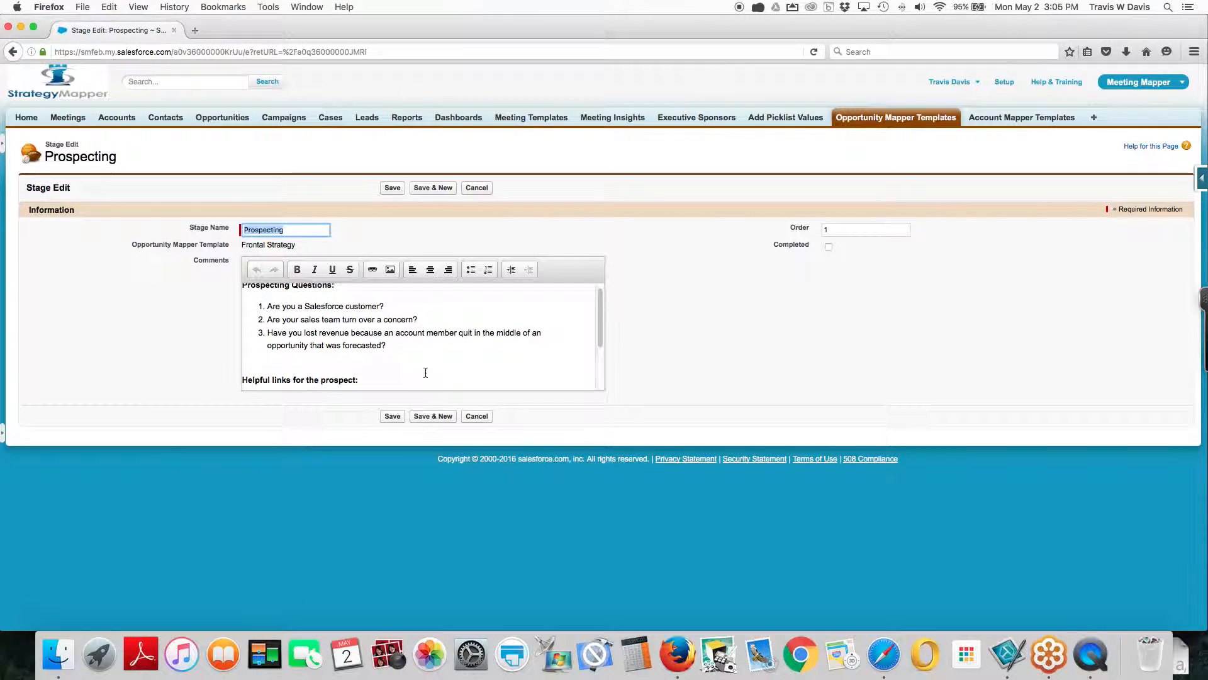
click(476, 187)
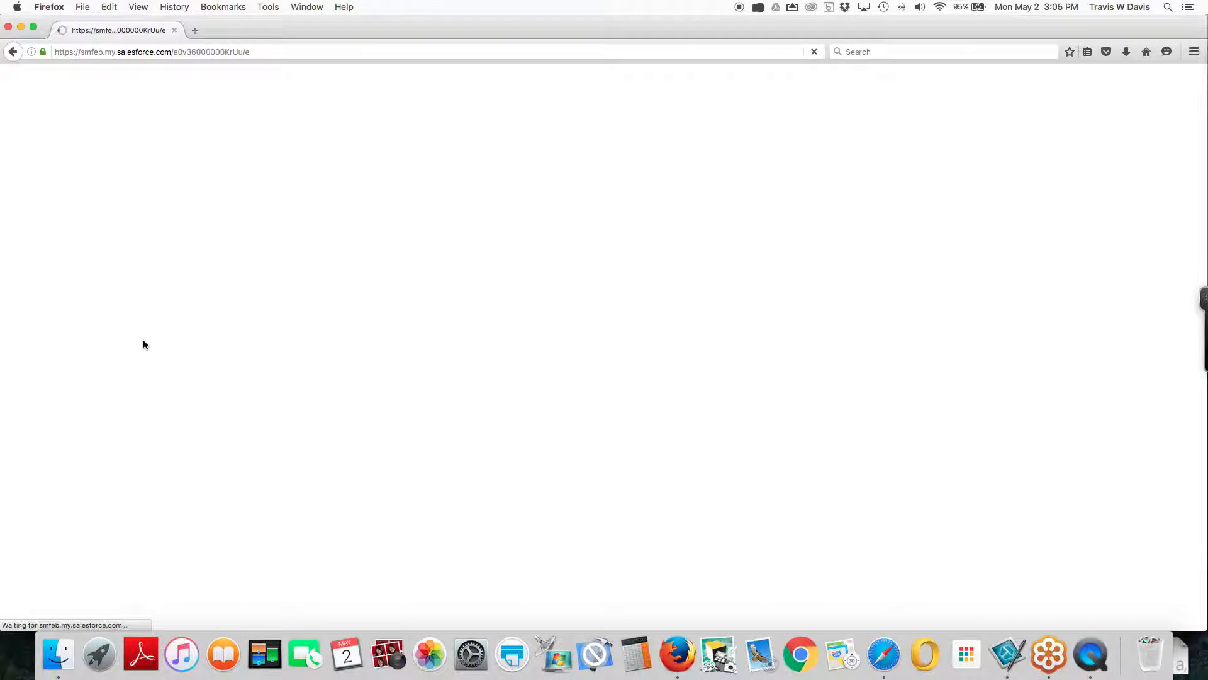
scroll(144, 345, down, 10)
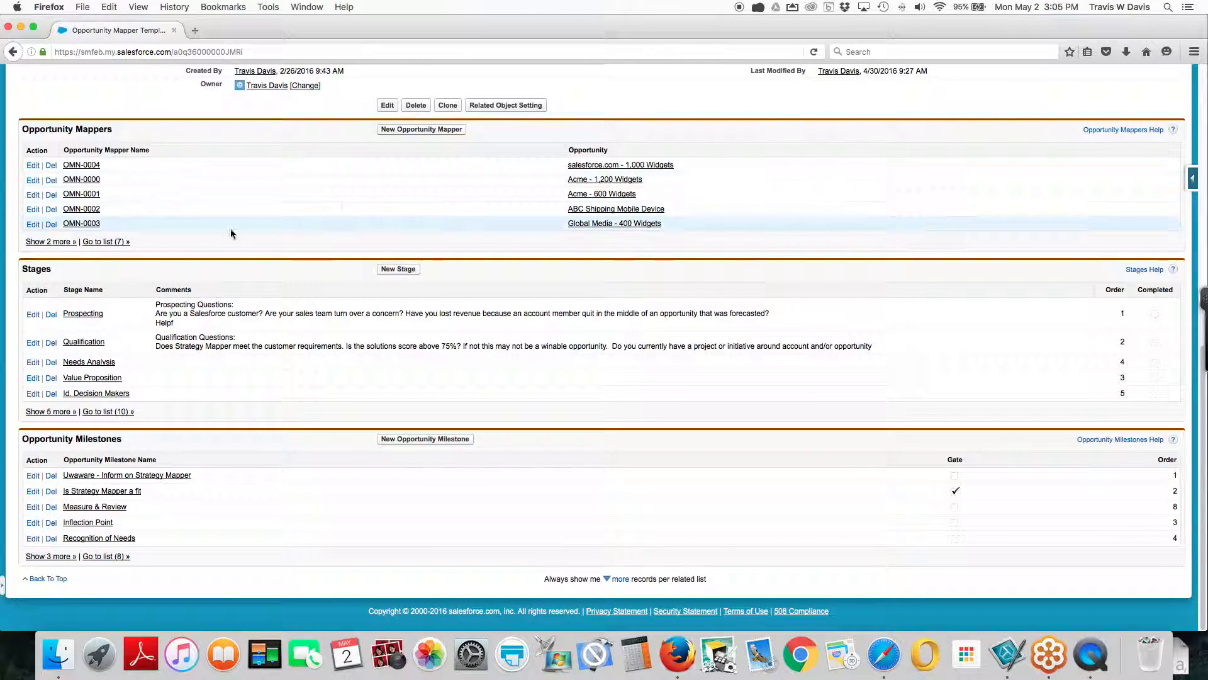
scroll(360, 197, up, 7)
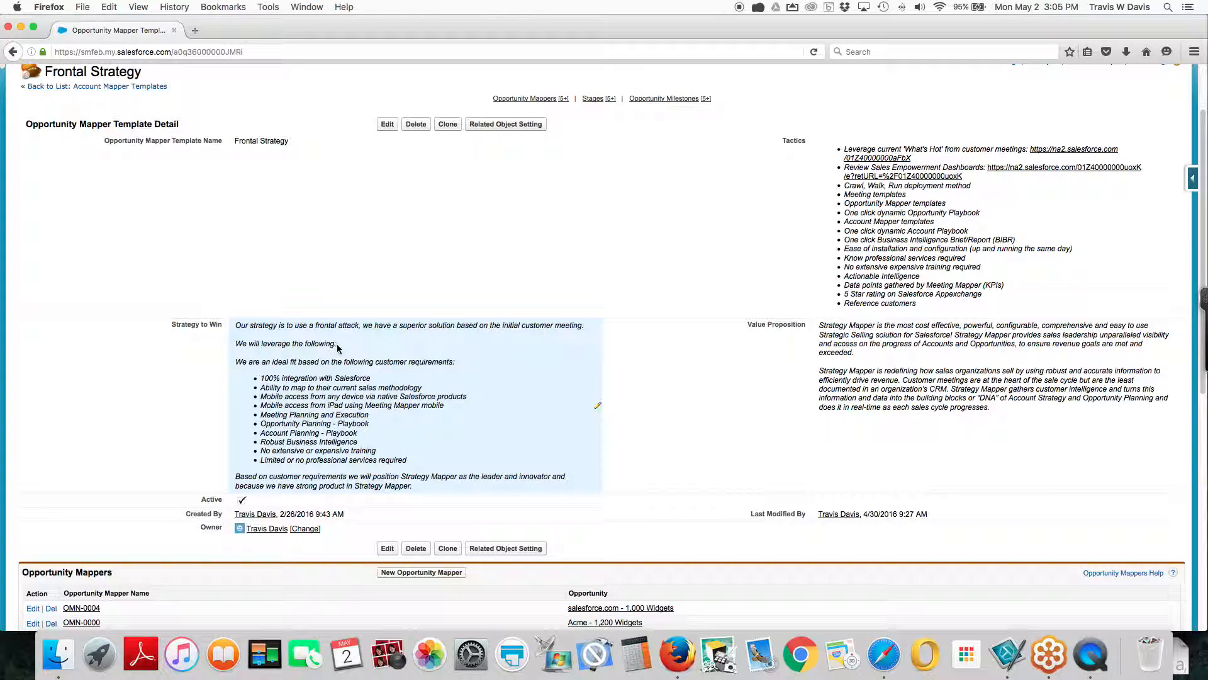
scroll(356, 353, up, 2)
scroll(356, 353, up, 1)
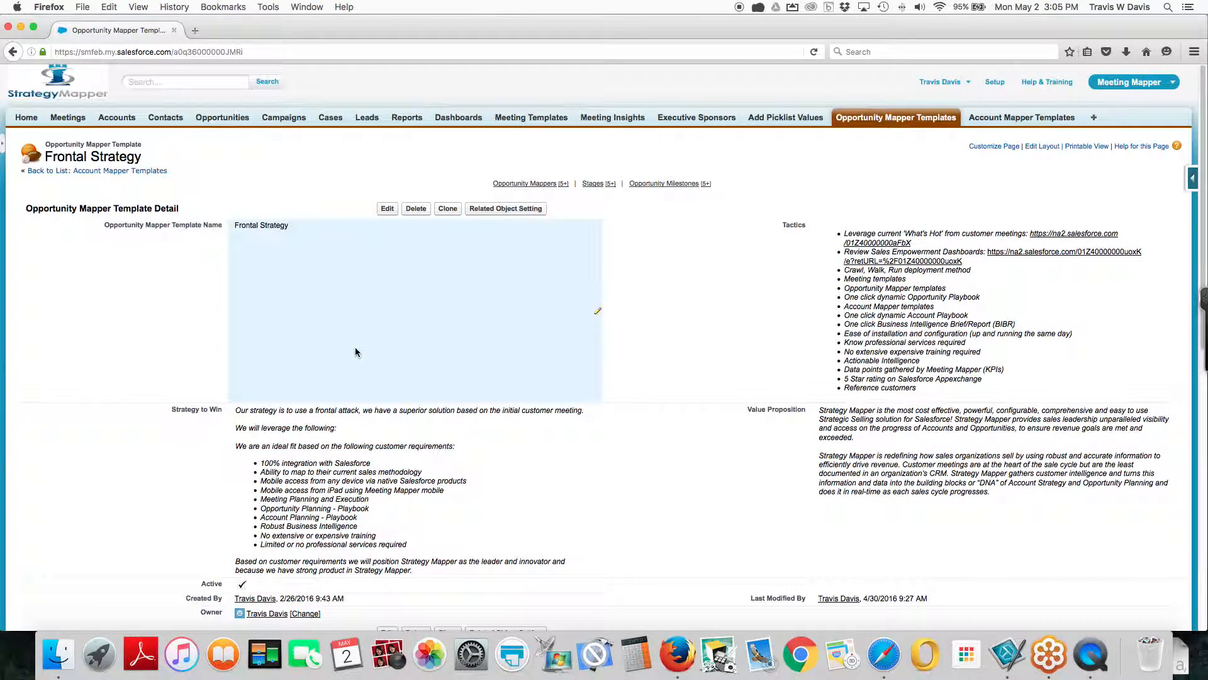
Start a new account mapper template named "Named Accounts"
click(984, 120)
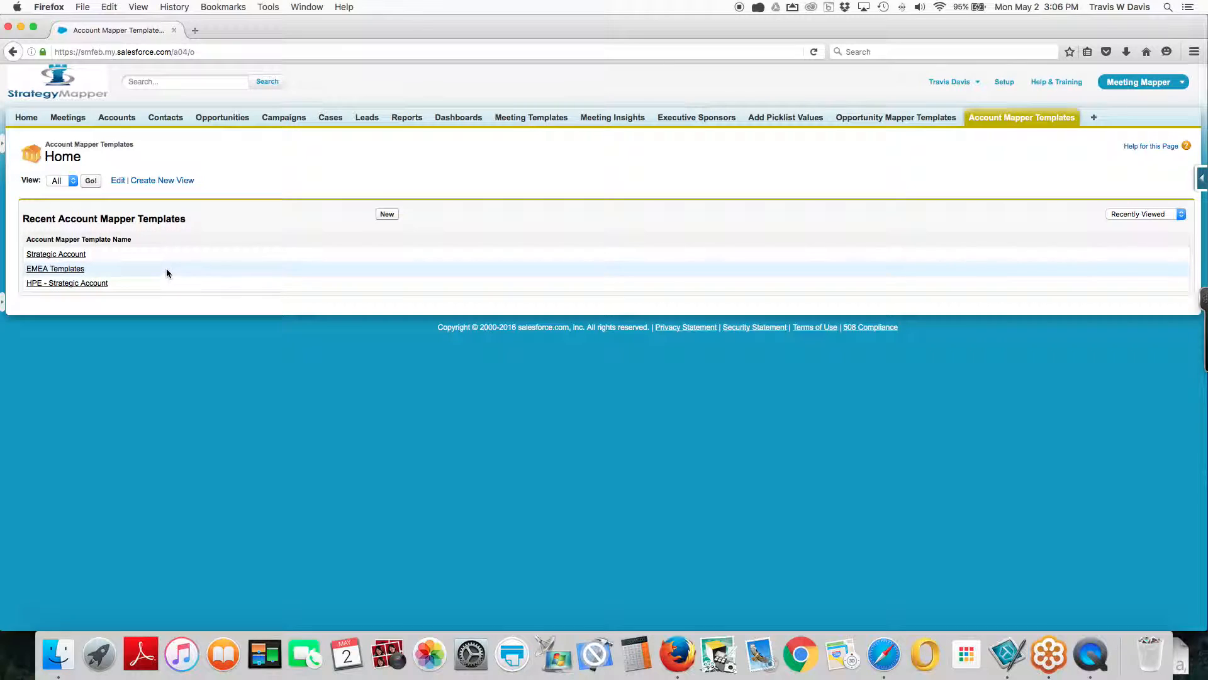
click(387, 215)
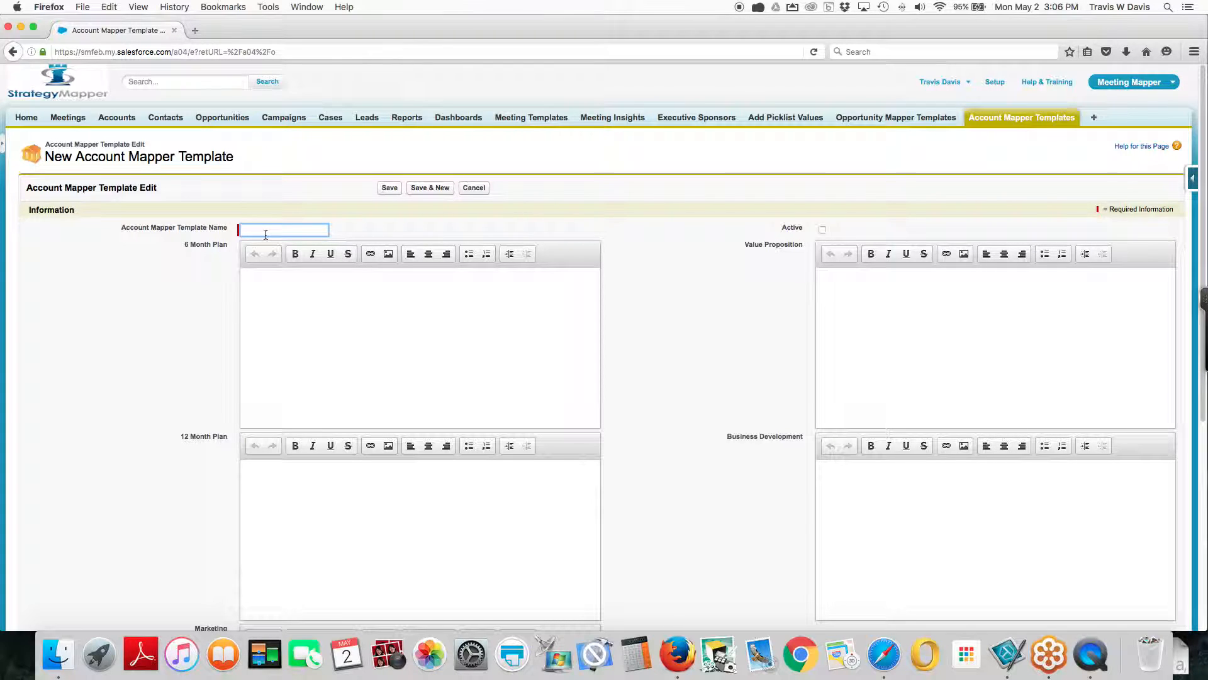
text(Name)
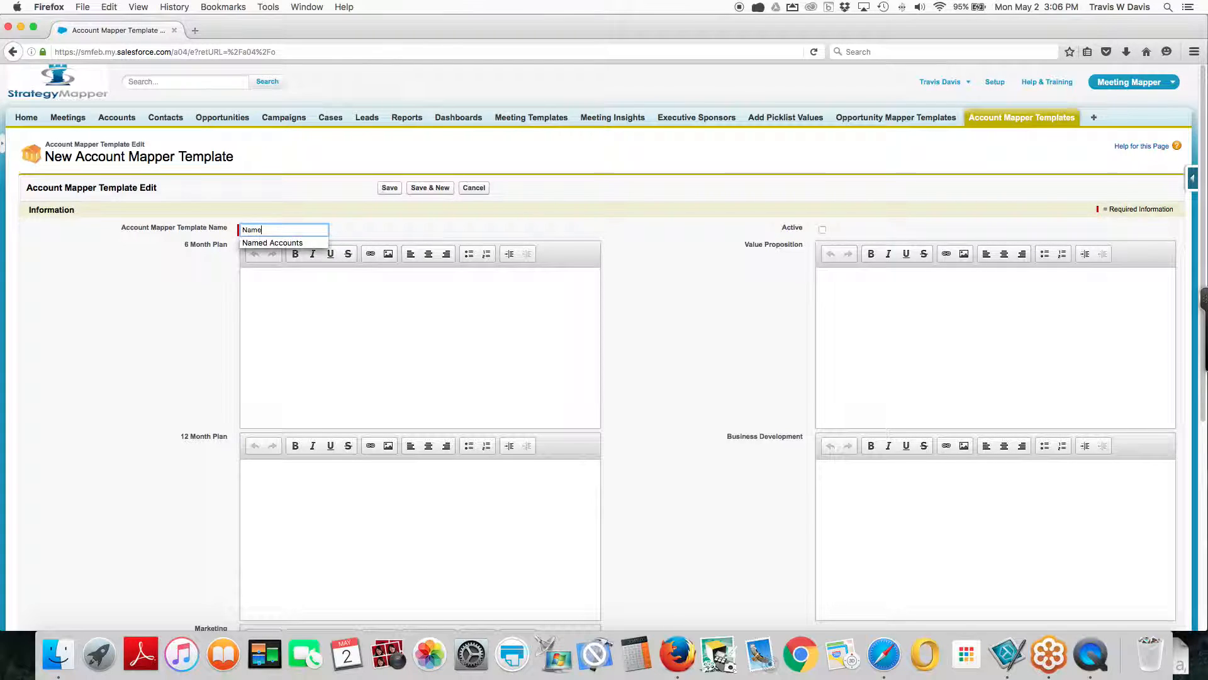
click(270, 243)
Enter "6 months" as the template's 6 month plan, leaving the marketing and value proposition fields blank
click(258, 290)
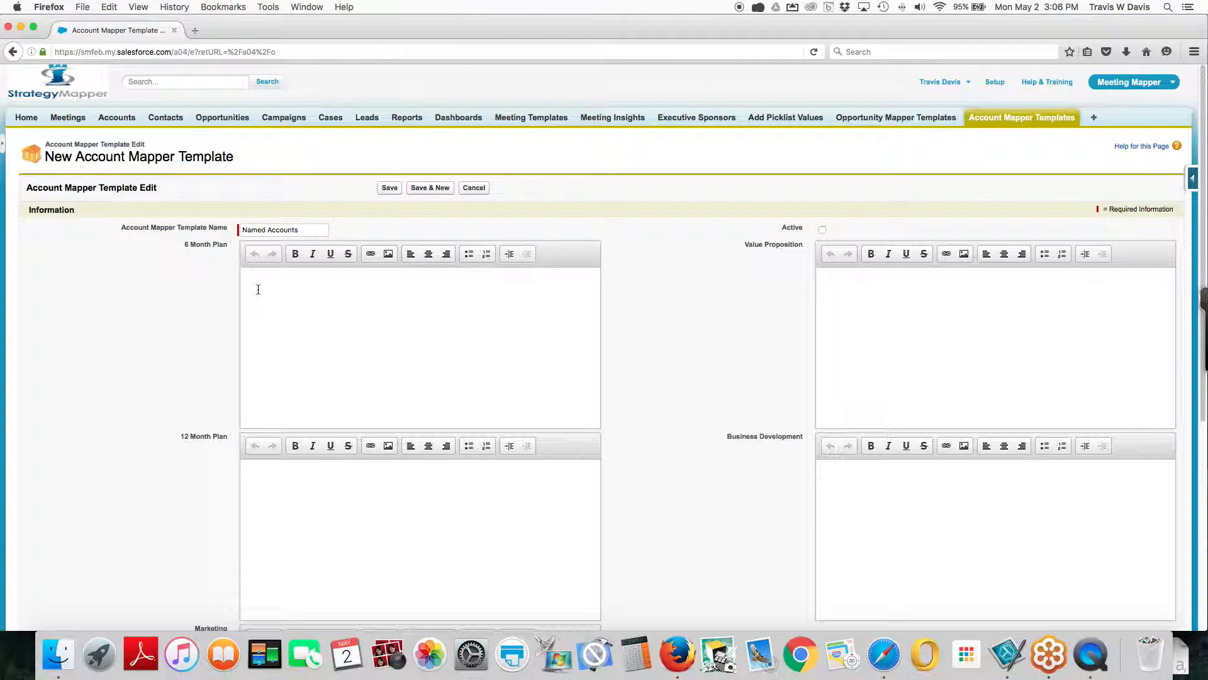
scroll(278, 353, down, 2)
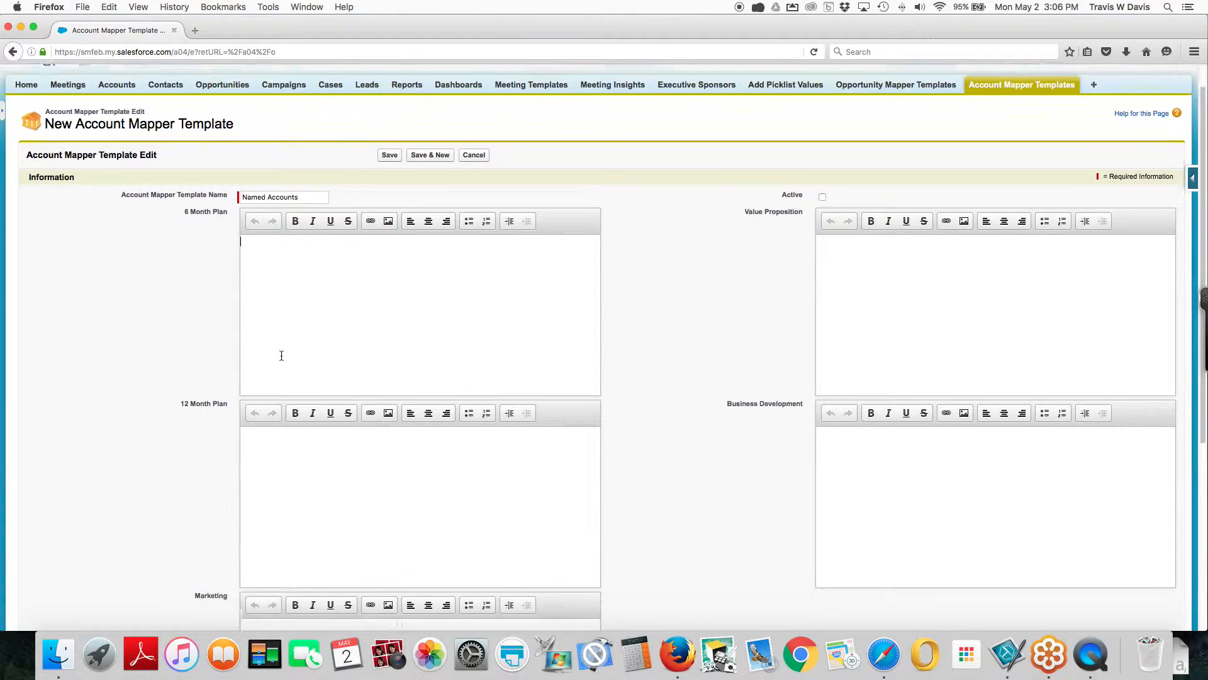
text(6 montsh)
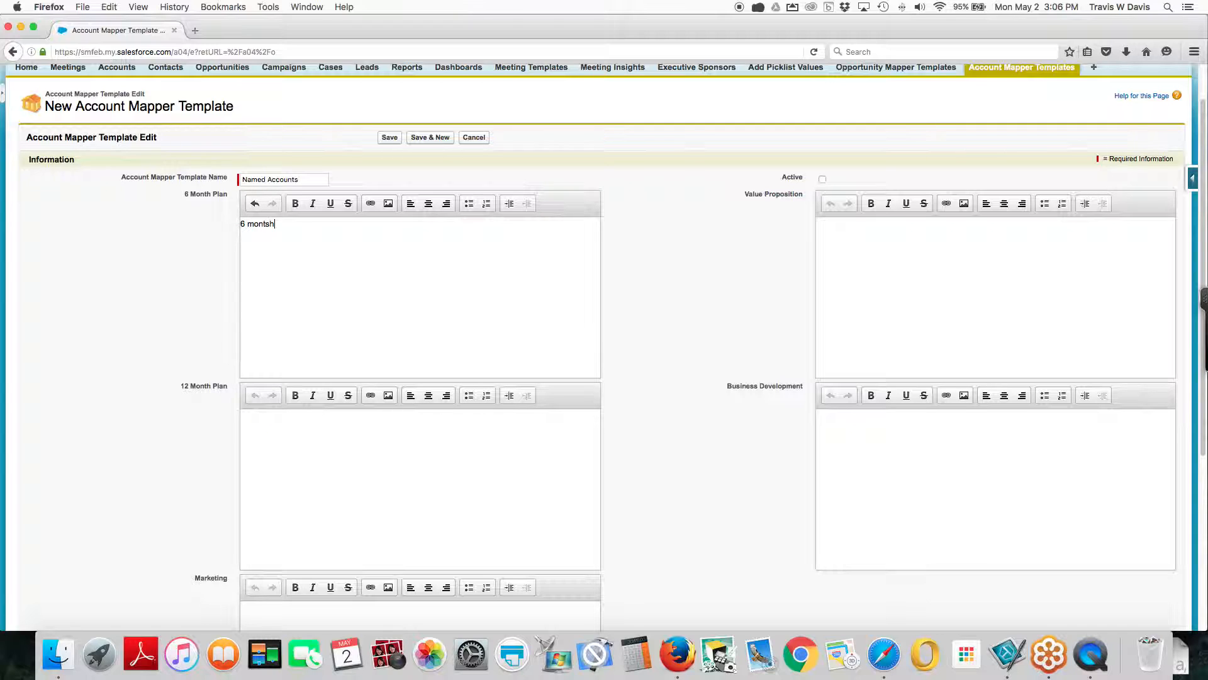
key(BackSpace)
scroll(279, 552, down, 2)
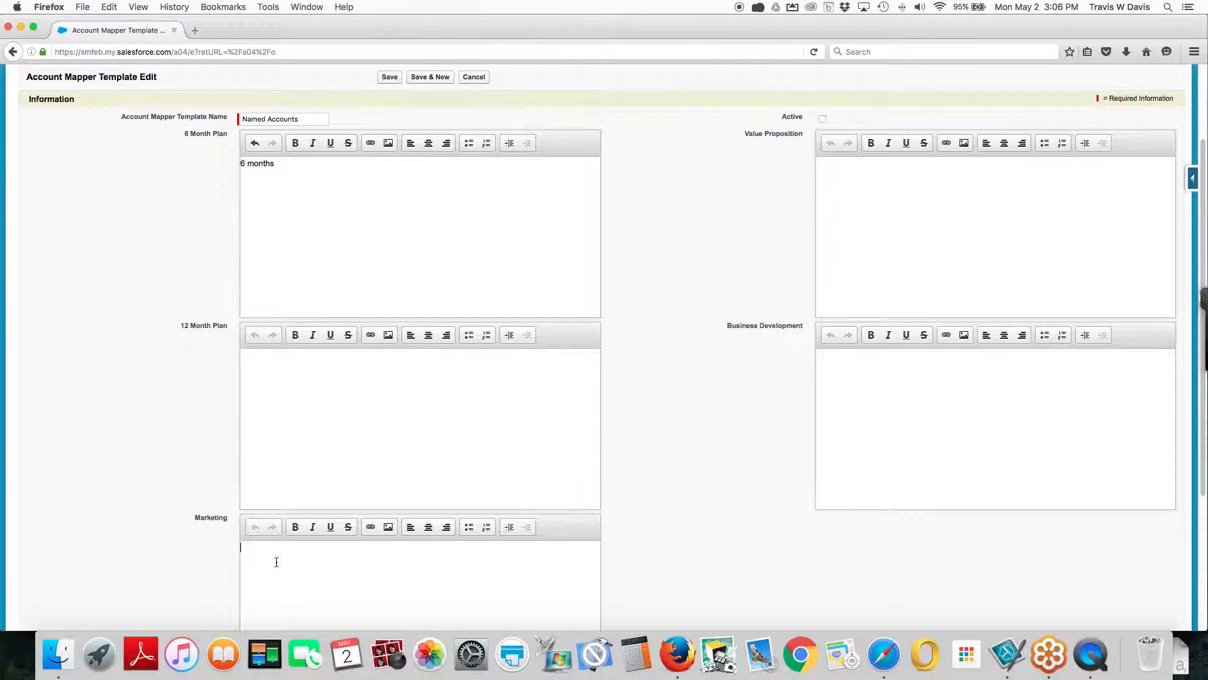
click(276, 561)
click(871, 182)
scroll(851, 405, up, 1)
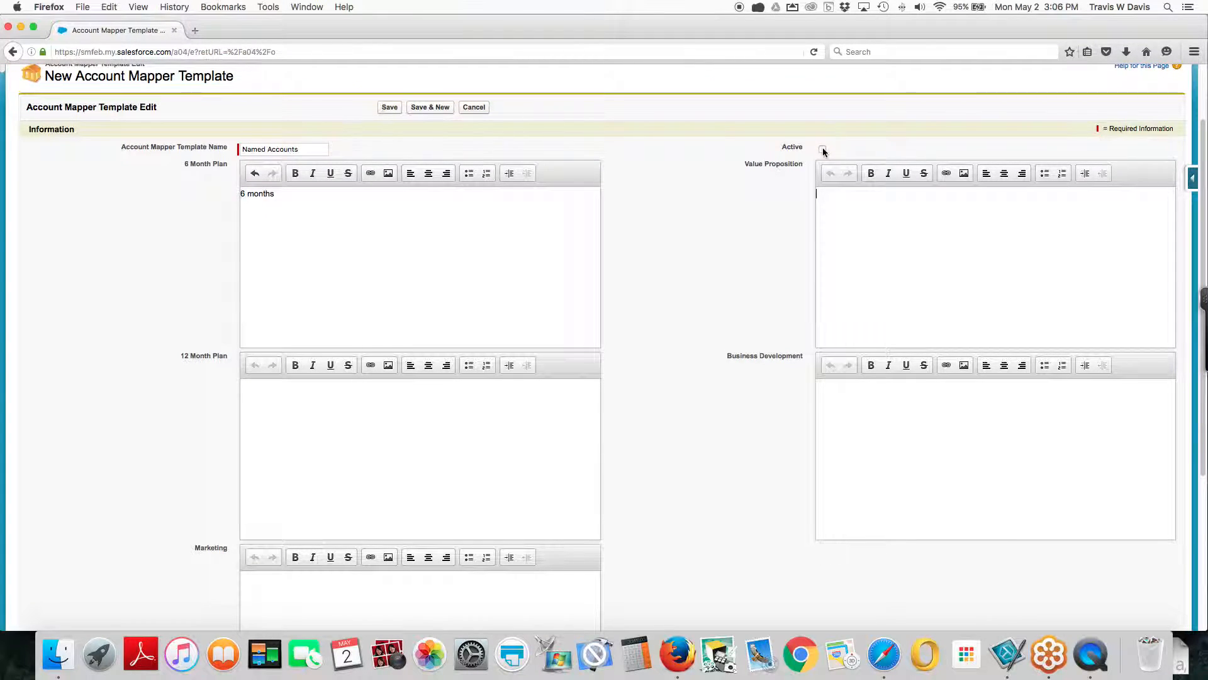
Mark the Named Accounts account mapper template as active and save it
click(821, 149)
click(386, 109)
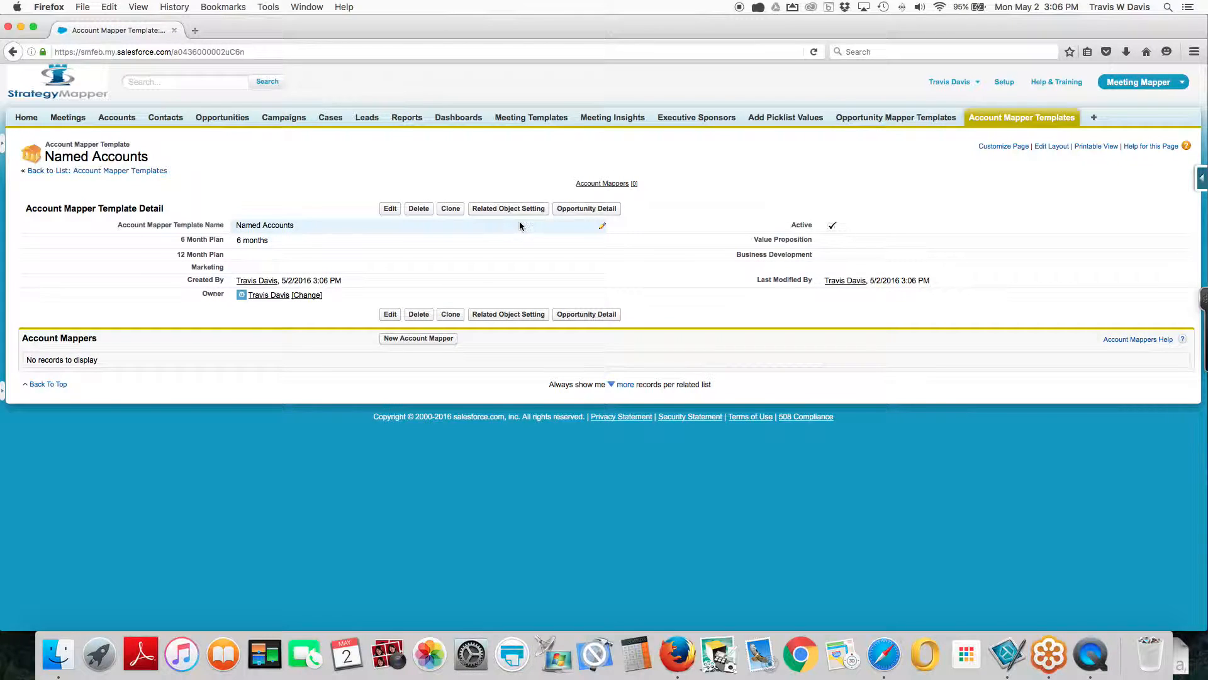
Save Account Name, Account Type, Billing Street, Billing City, Billing State/Province, Billing Zip/Postal Code, Billing Country and Industry as the template's related account fields
click(508, 211)
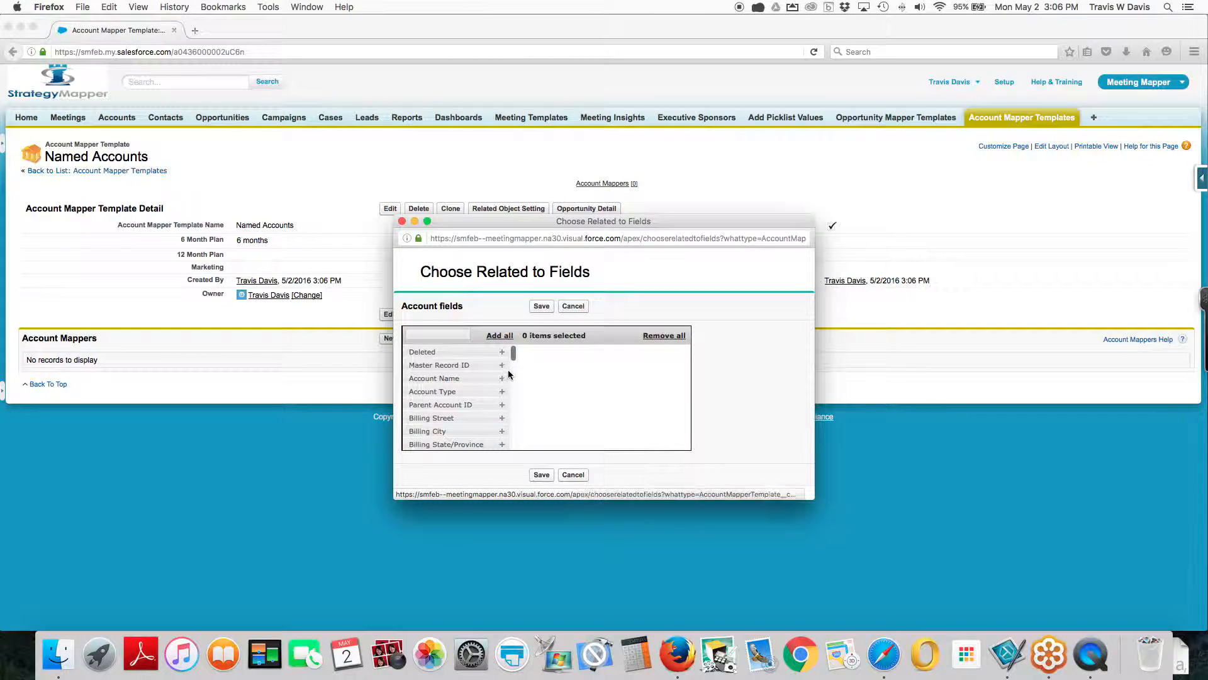
click(503, 378)
click(502, 378)
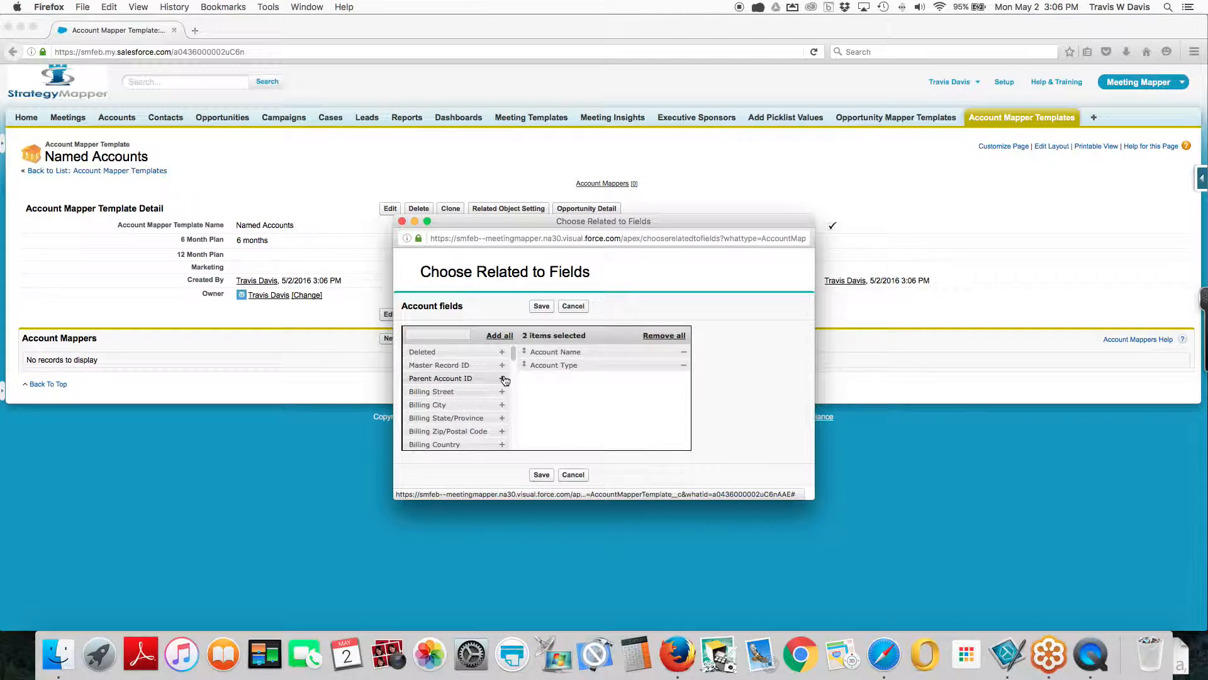
click(502, 391)
click(503, 392)
click(502, 391)
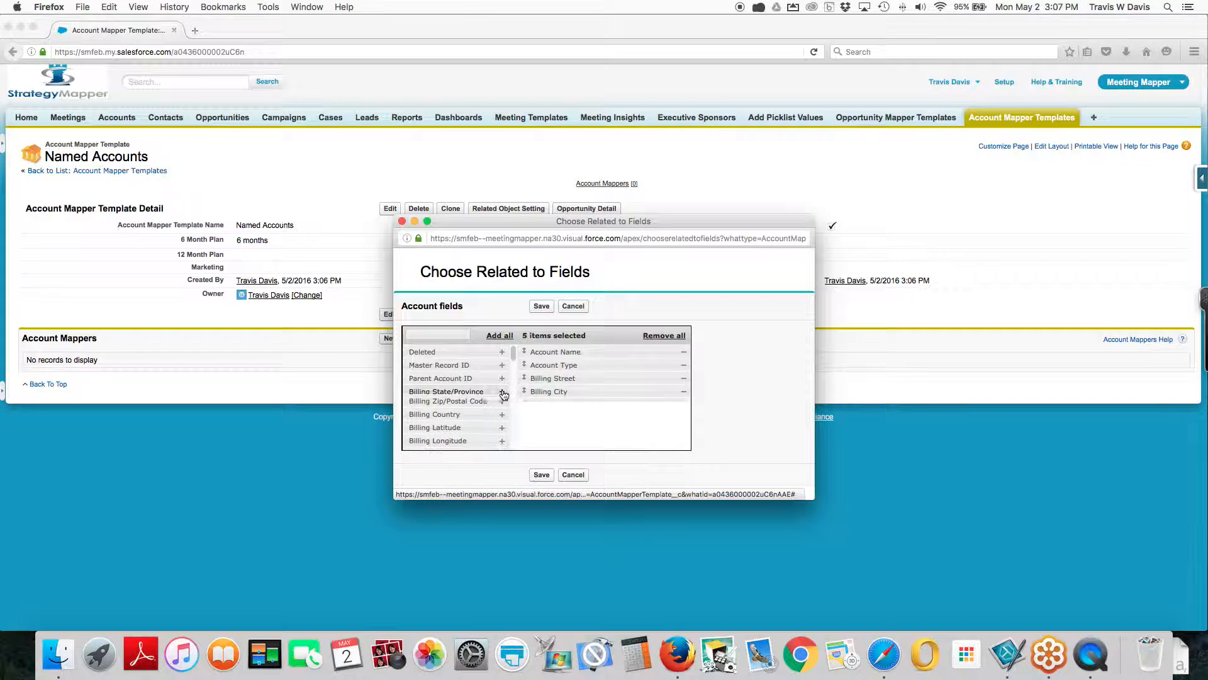
click(503, 391)
click(502, 391)
scroll(485, 390, down, 10)
scroll(485, 392, up, 3)
click(502, 403)
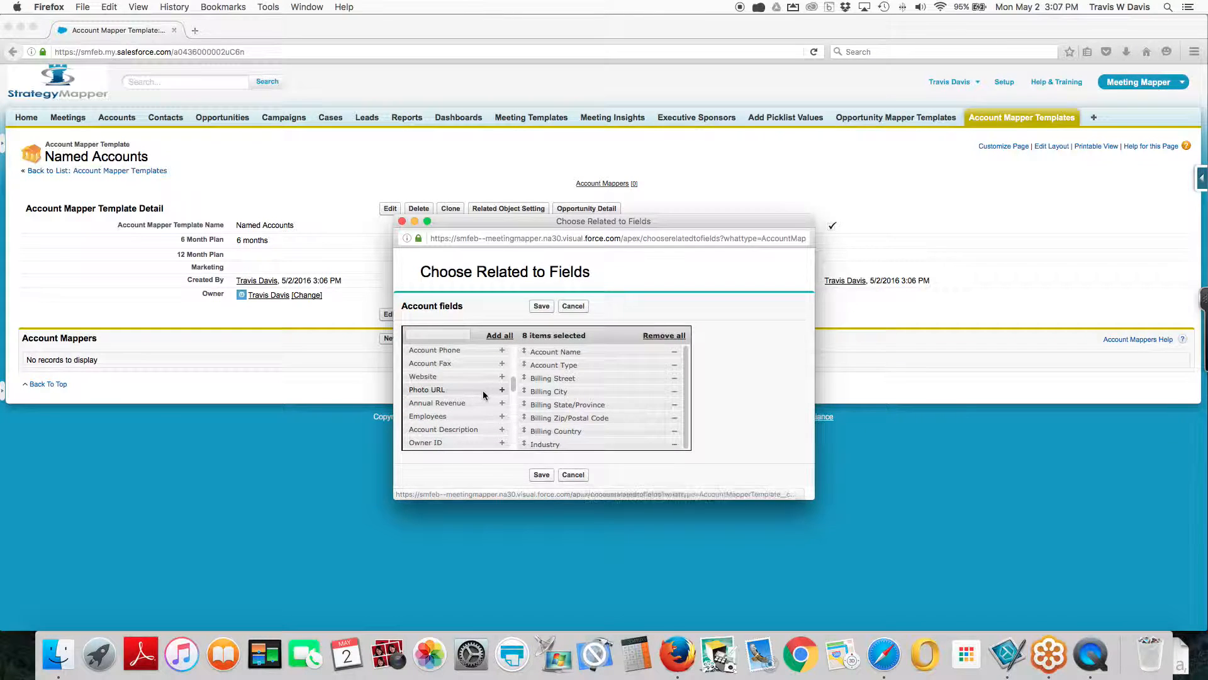
click(541, 307)
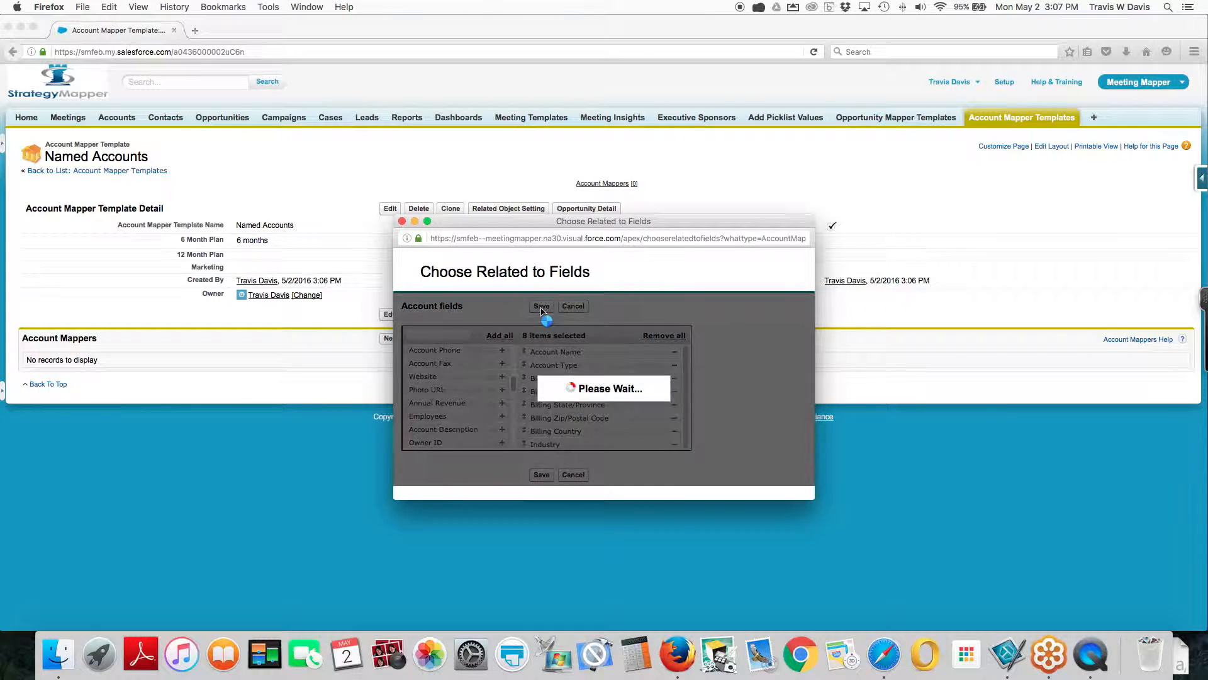
click(402, 221)
Save Name, Description, Stage, Amount and Next Step as the template's opportunity fields
click(586, 208)
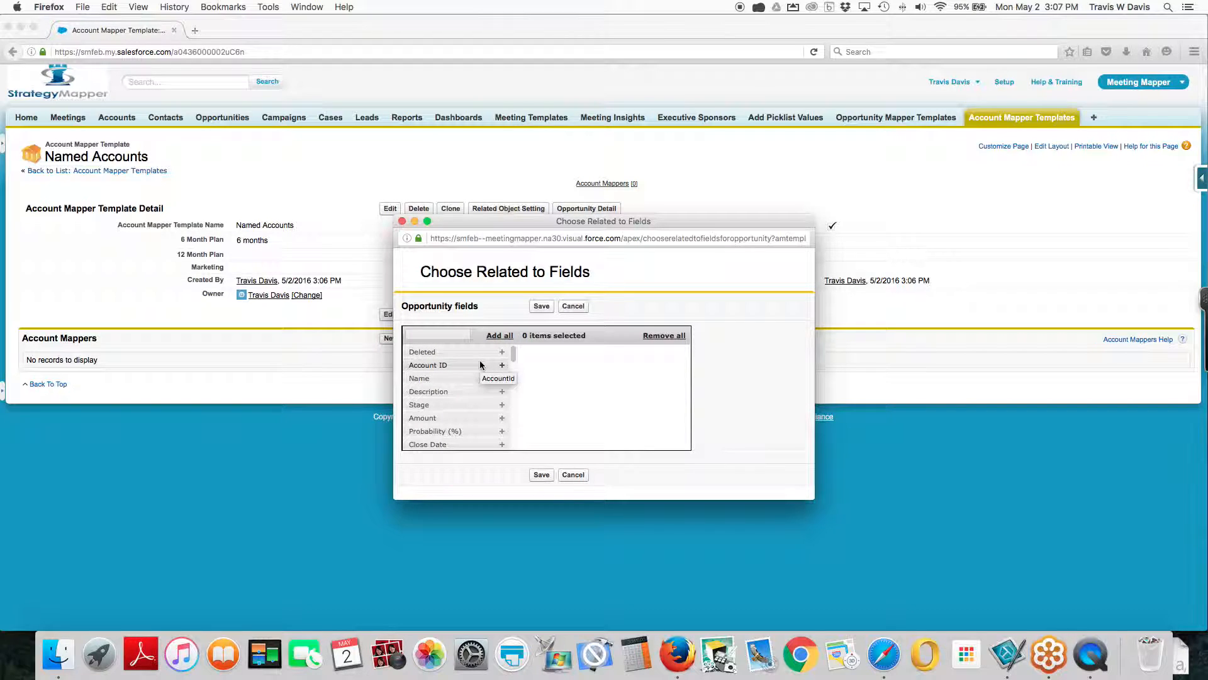
click(501, 379)
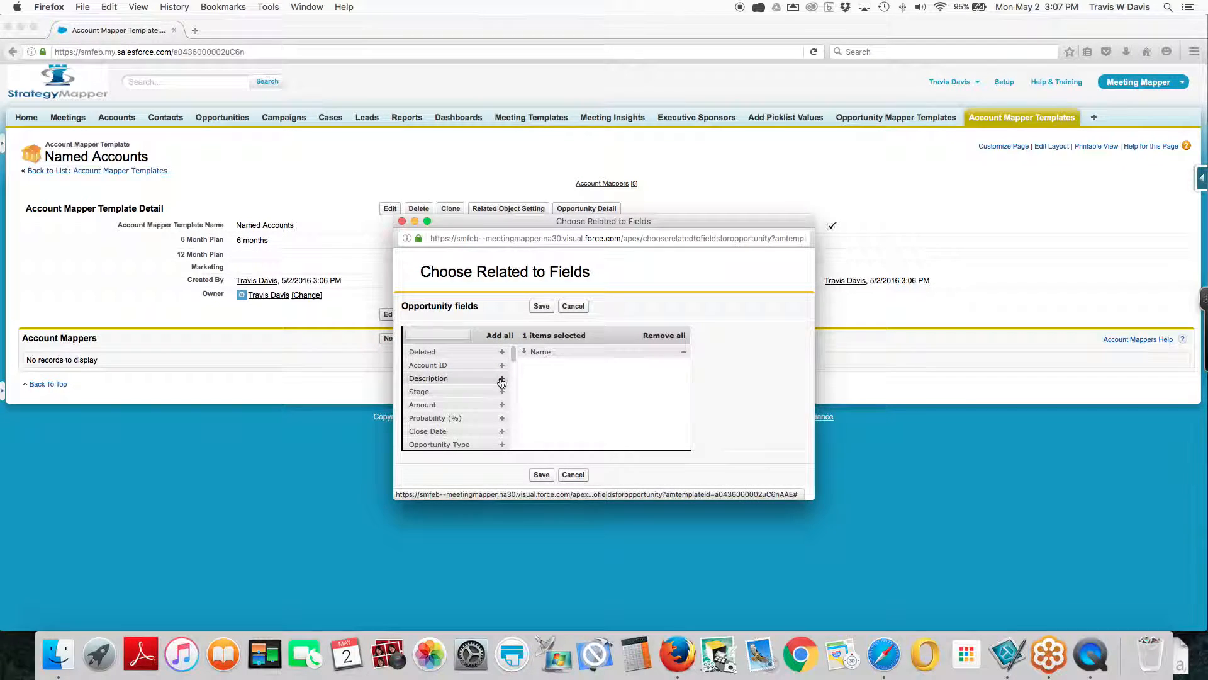
click(501, 379)
click(501, 379)
click(502, 379)
click(502, 419)
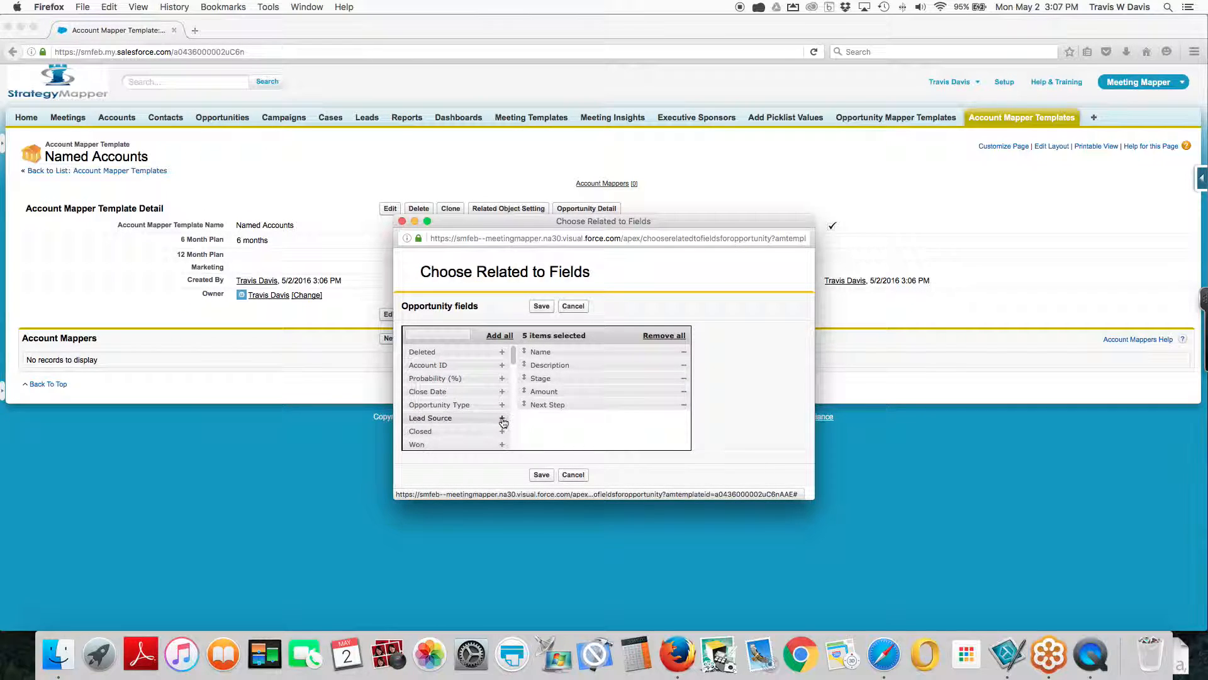
scroll(477, 406, down, 5)
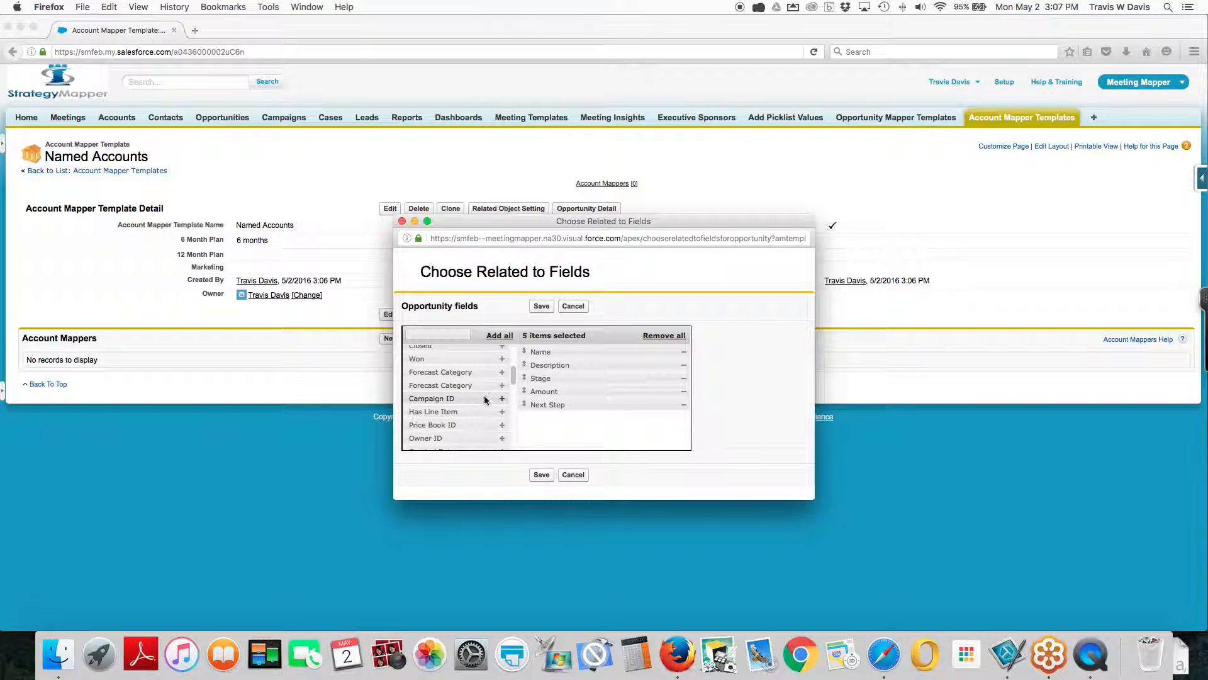
click(540, 306)
click(402, 222)
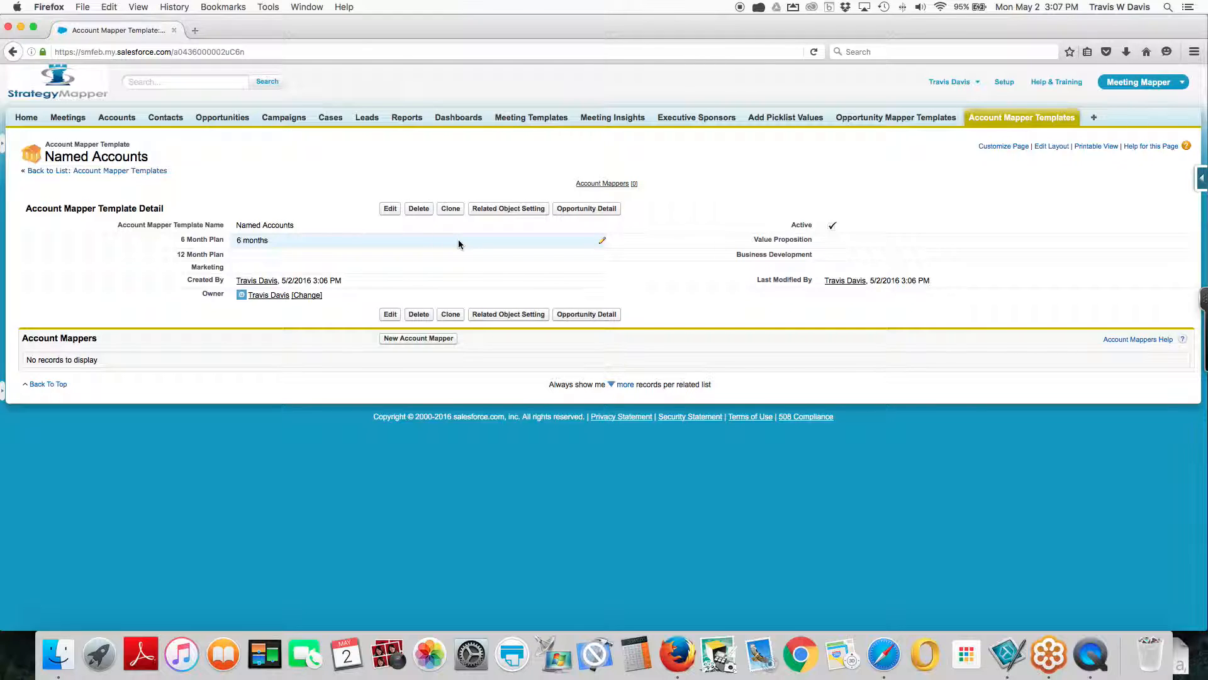
Open the Strategic Account account mapper template and review its plans, value proposition, opportunity field setup and related account fields
click(1010, 125)
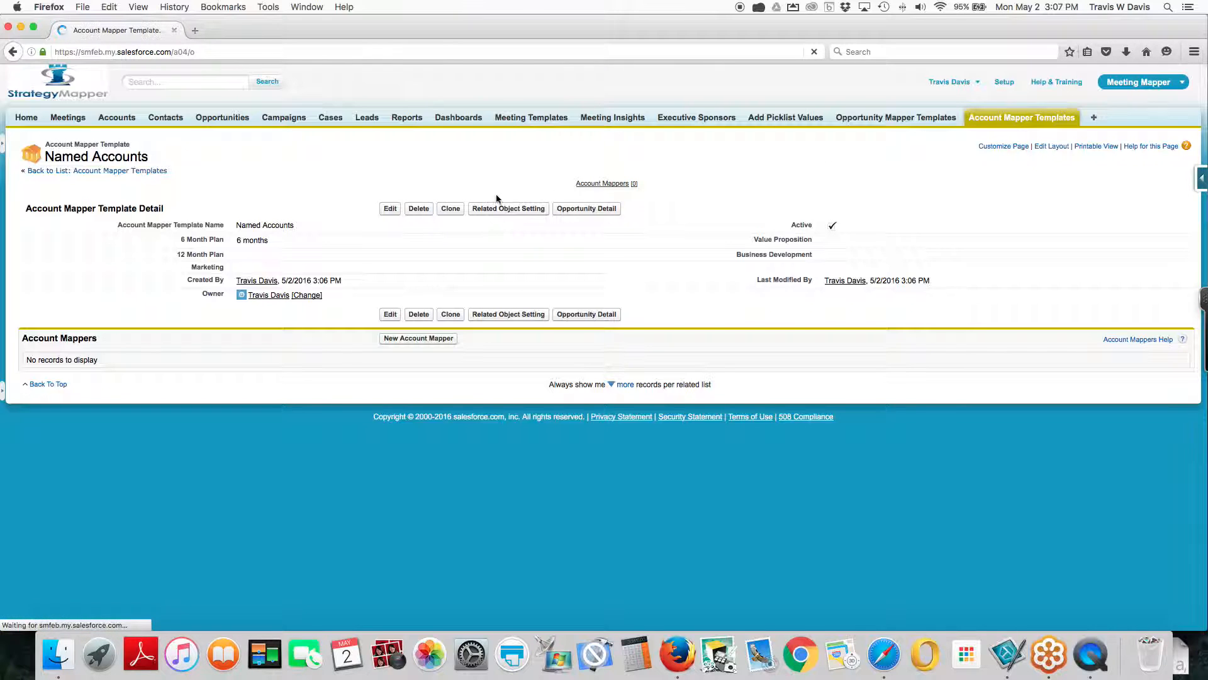
click(74, 270)
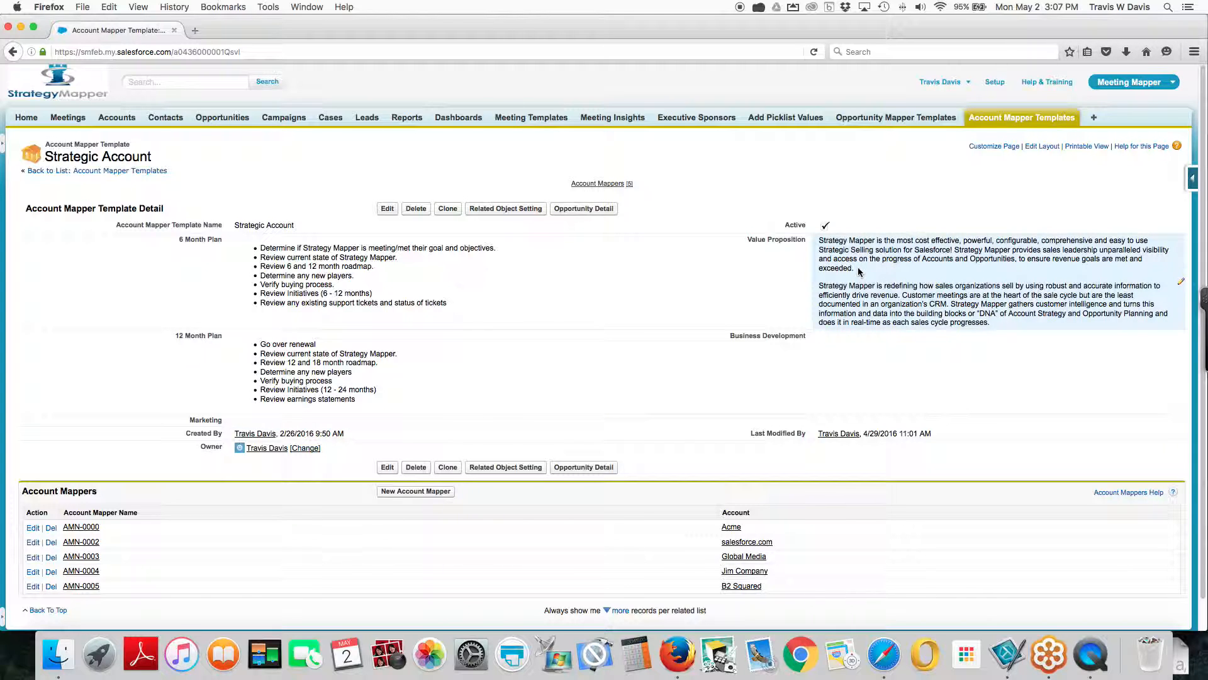
click(584, 209)
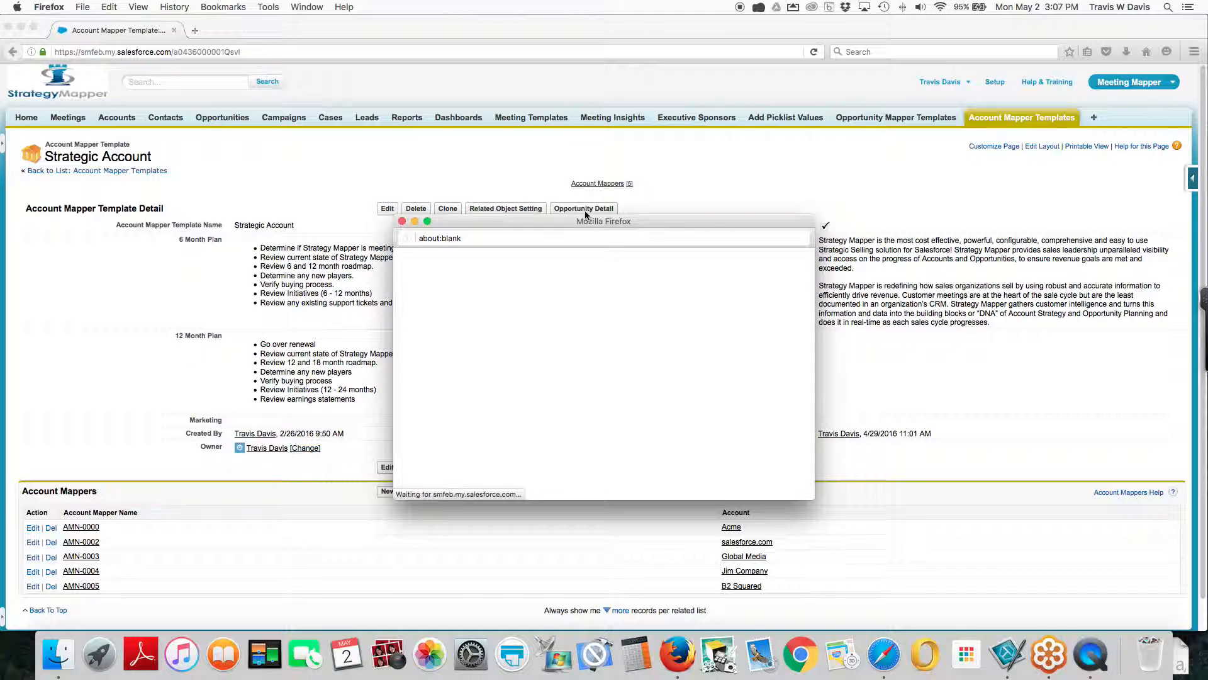
click(401, 221)
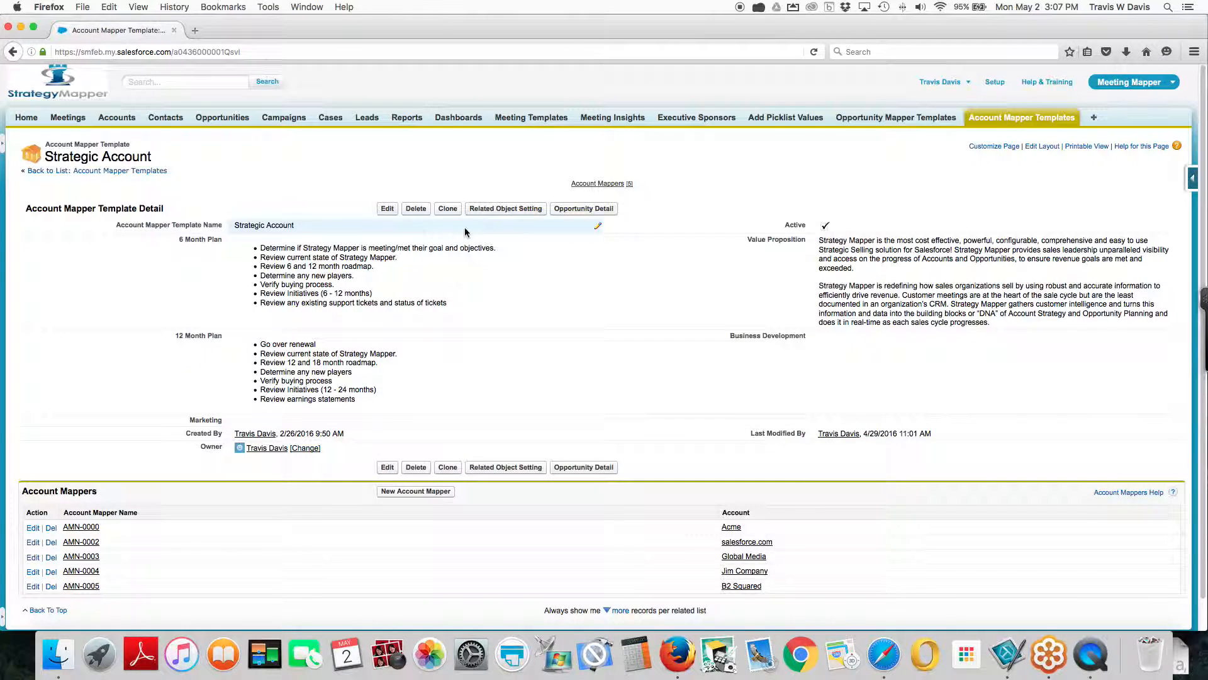
click(507, 209)
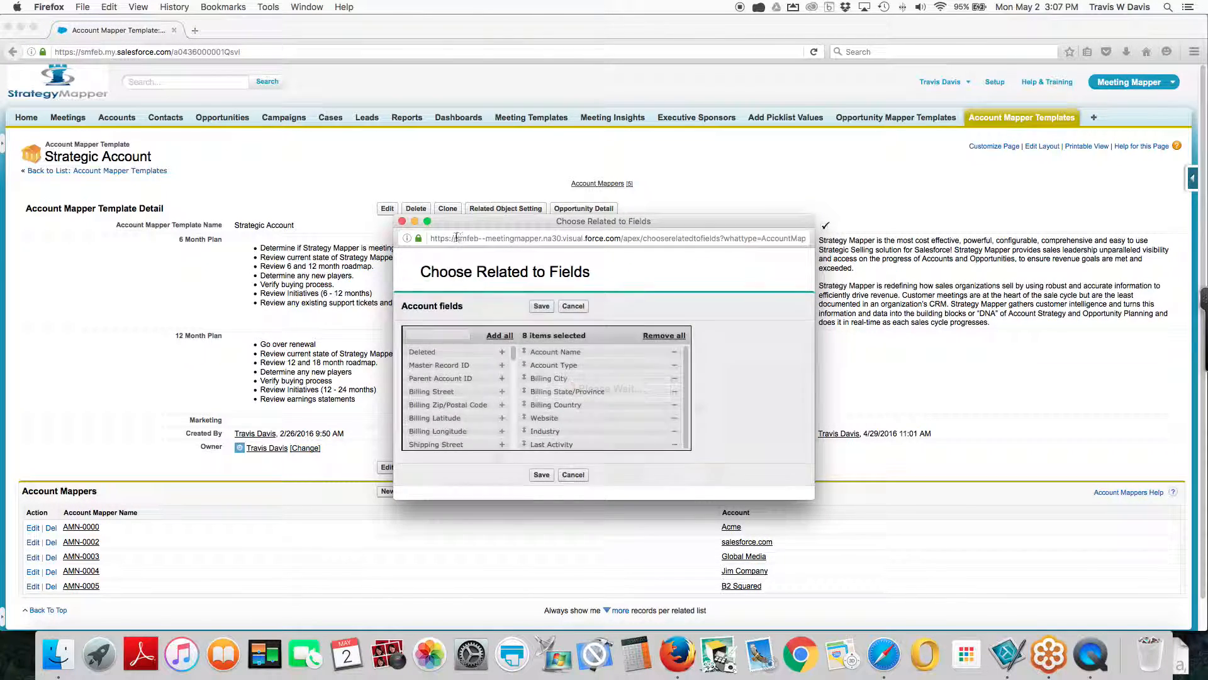
click(401, 222)
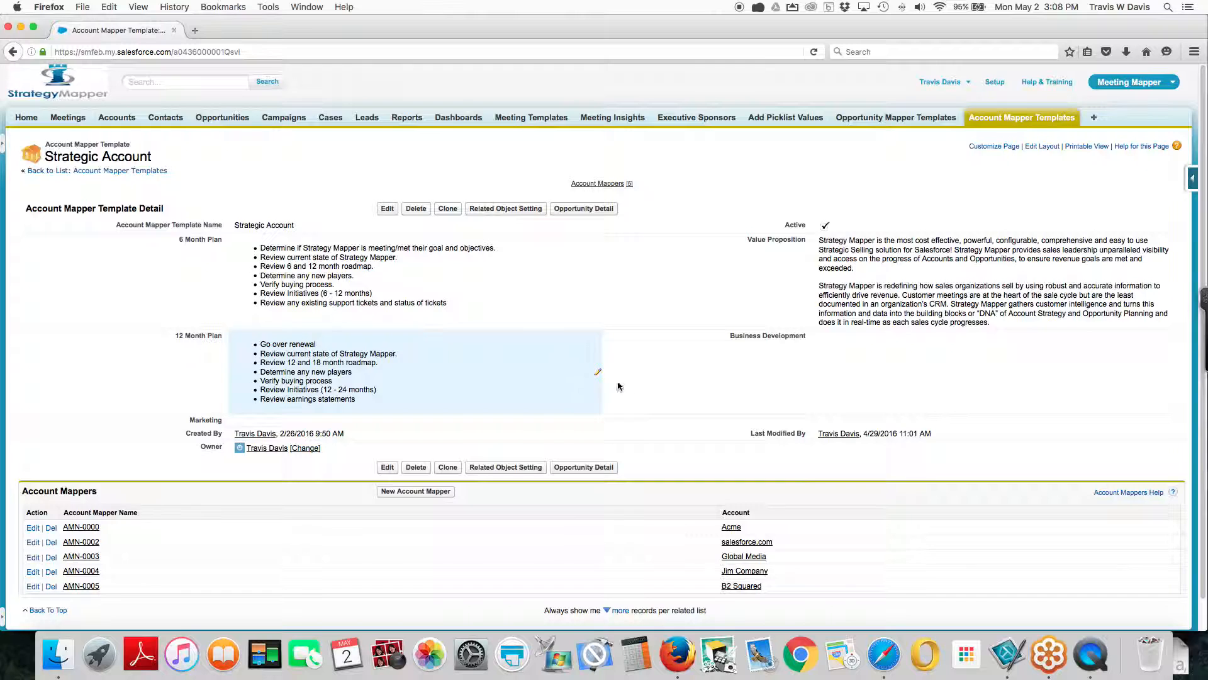